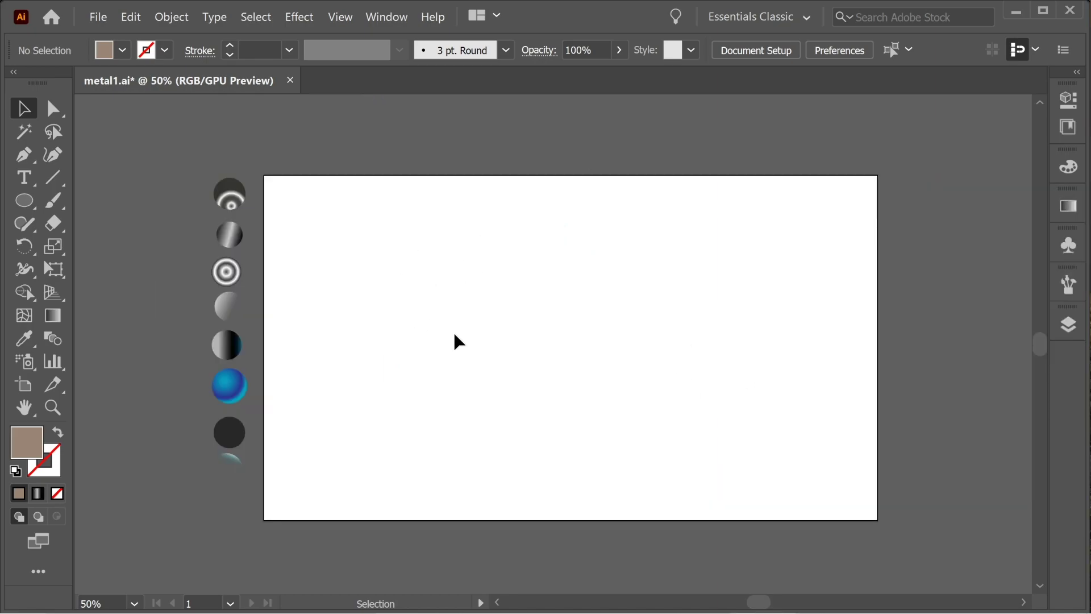
# - Draw a large solid brown circle without a stroke and place it slightly left of the artboard's center
pyautogui.moveTo(447, 248)
pyautogui.mouseDown()
pyautogui.moveTo(591, 353)
pyautogui.moveTo(679, 441)
pyautogui.moveTo(694, 494)
pyautogui.mouseUp()
pyautogui.click(23, 109)
pyautogui.moveTo(600, 338); pyautogui.dragTo(565, 314)
pyautogui.click(413, 233)
# - Delete the circle's bottom anchor point and close the remaining half circle with a straight segment along its base
pyautogui.click(52, 108)
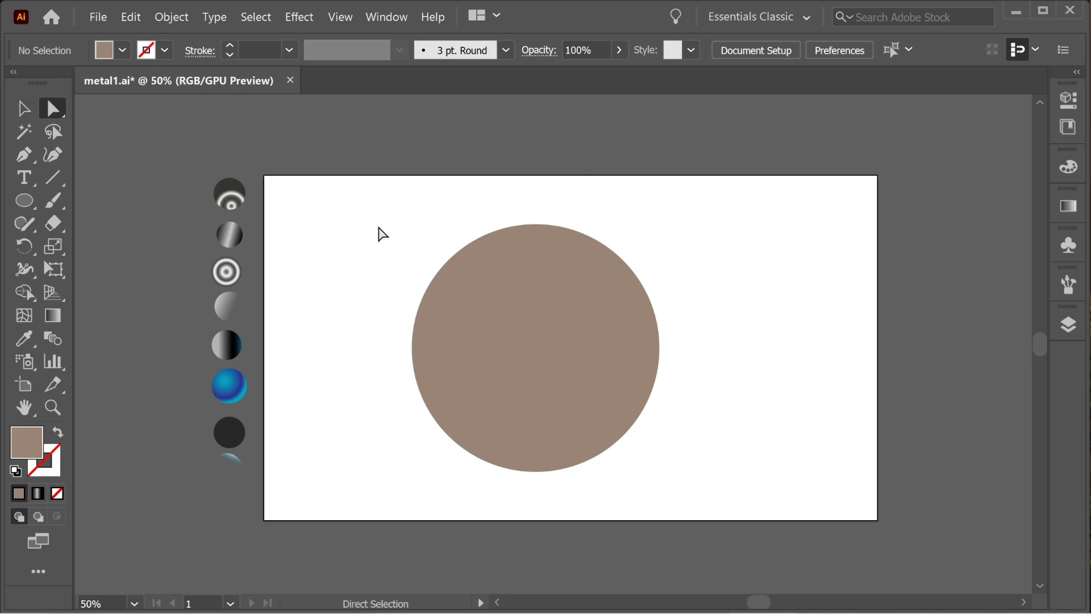
pyautogui.click(534, 477)
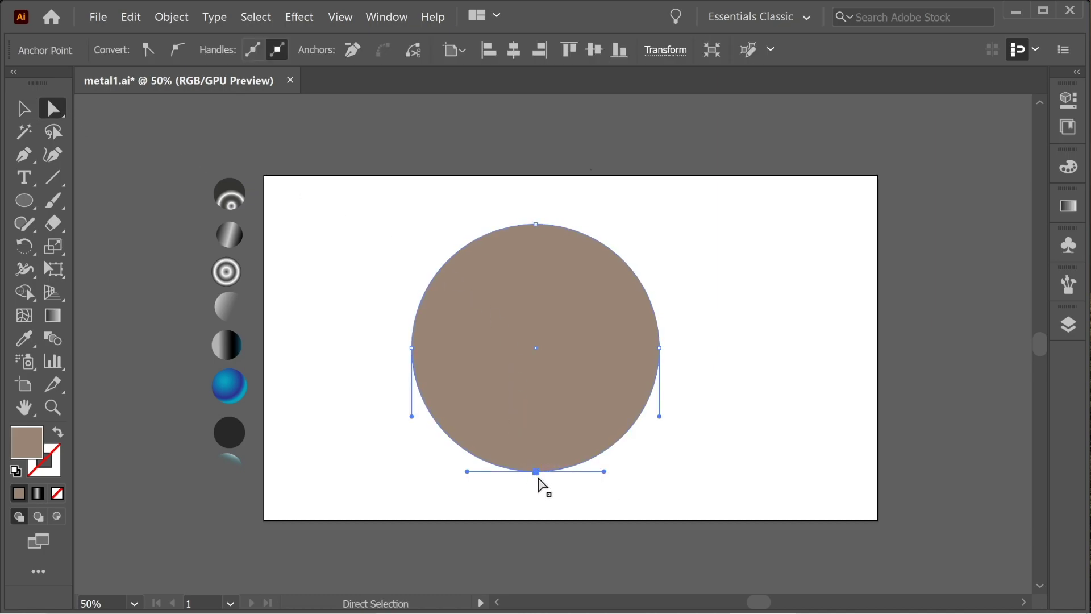
pyautogui.press('Delete')
pyautogui.click(441, 358)
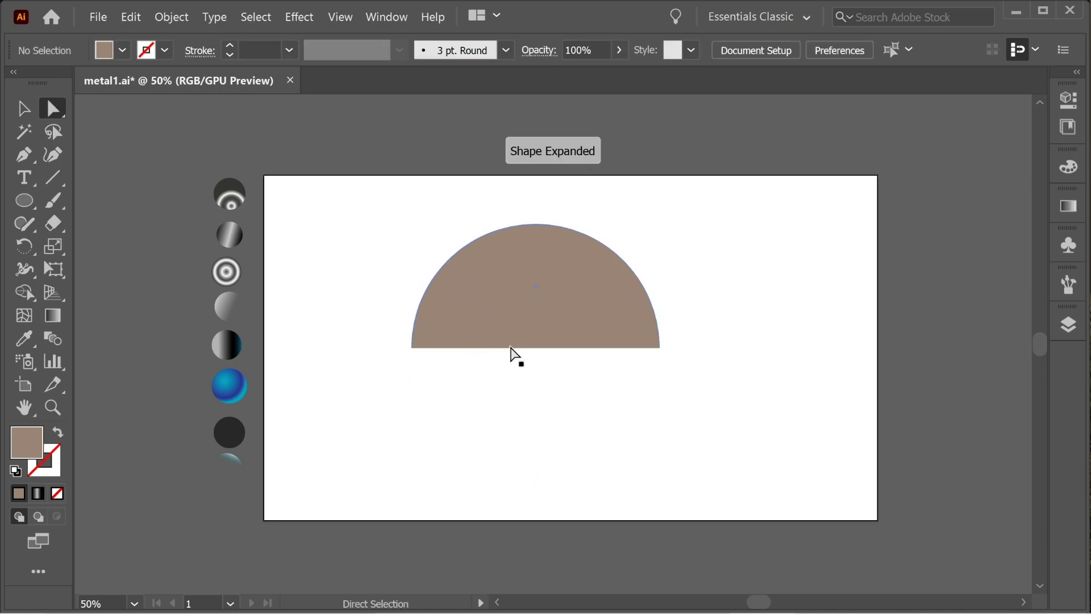
pyautogui.click(24, 154)
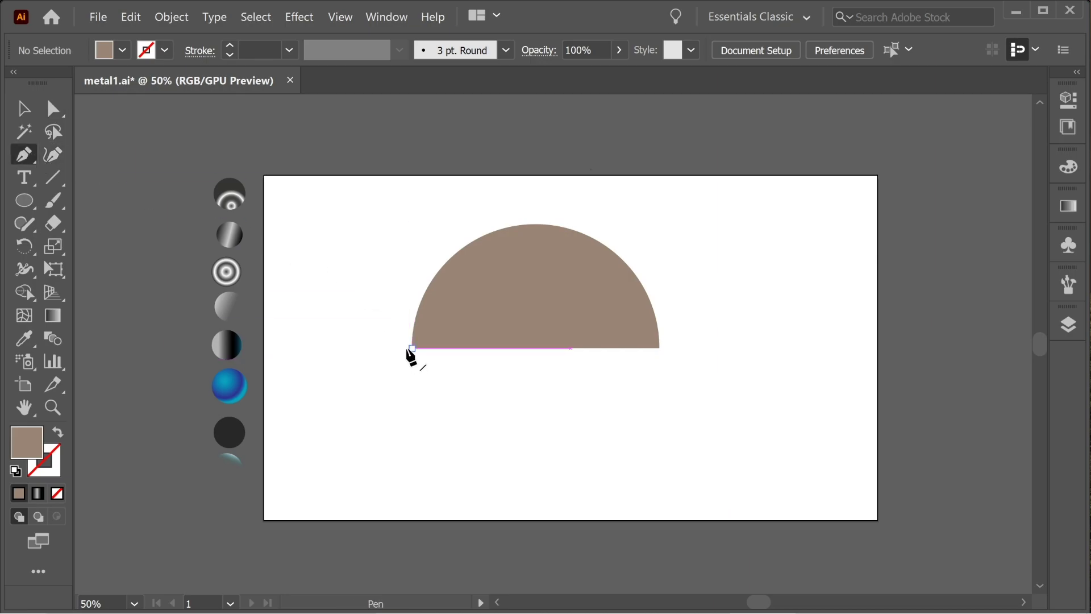
pyautogui.click(411, 347)
pyautogui.click(659, 348)
# - Move the half circle to the middle of the artboard
pyautogui.click(24, 107)
pyautogui.moveTo(371, 180); pyautogui.dragTo(621, 308)
pyautogui.moveTo(540, 267); pyautogui.dragTo(576, 326)
pyautogui.click(402, 236)
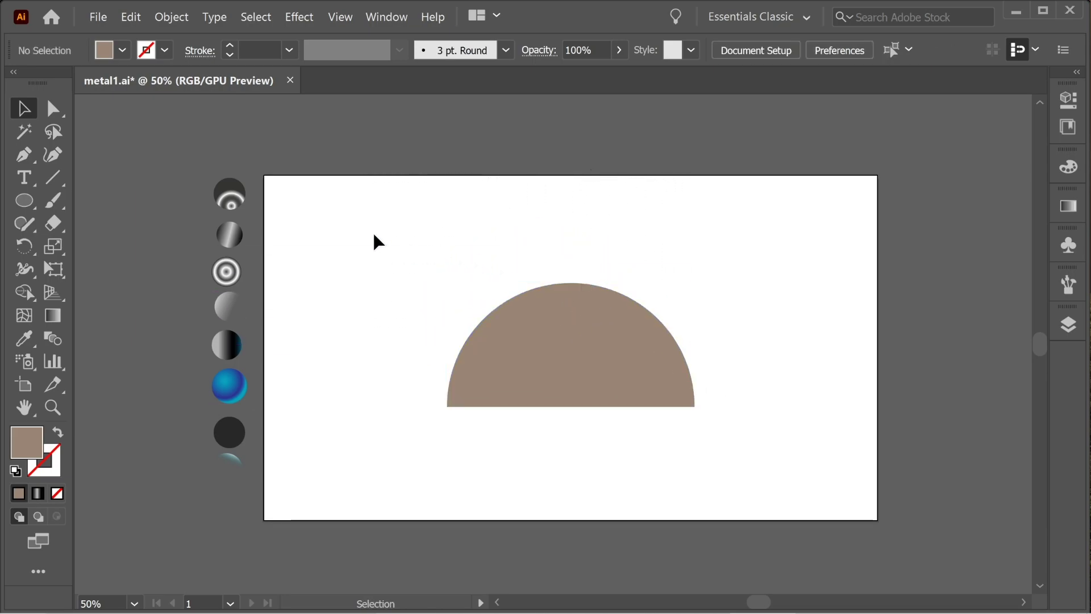
# - Add an anchor point on each side of the half circle's arc, midway between its top and base ends
pyautogui.click(30, 161)
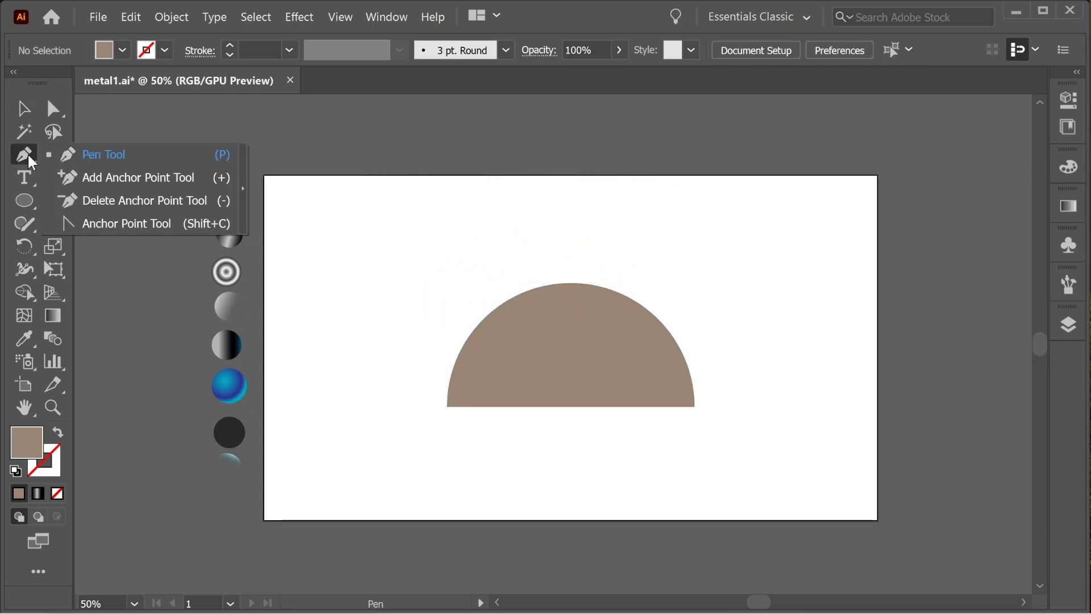
pyautogui.click(142, 181)
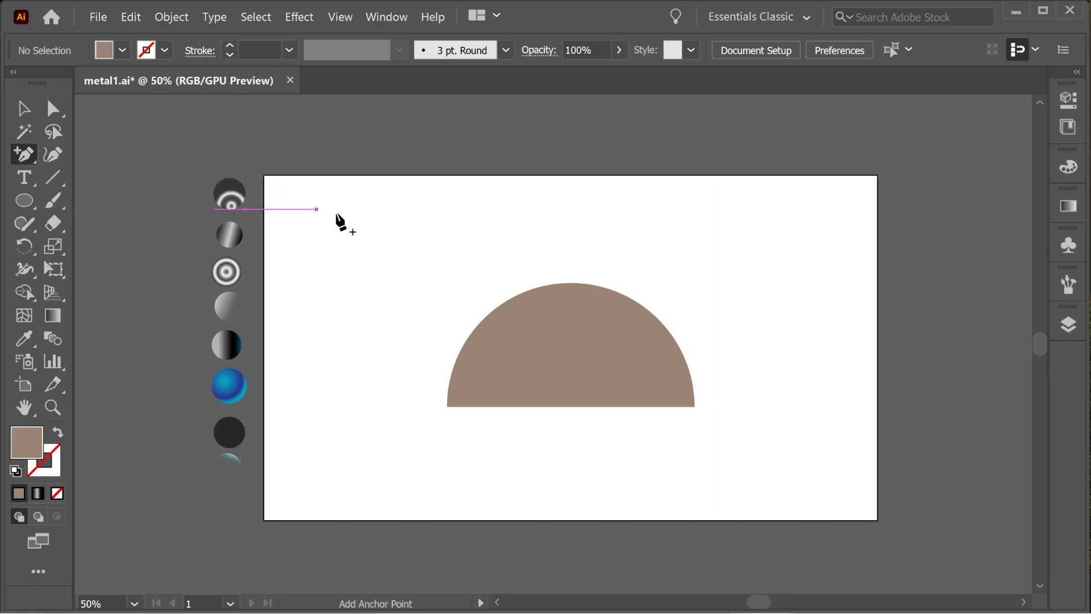
pyautogui.click(495, 308)
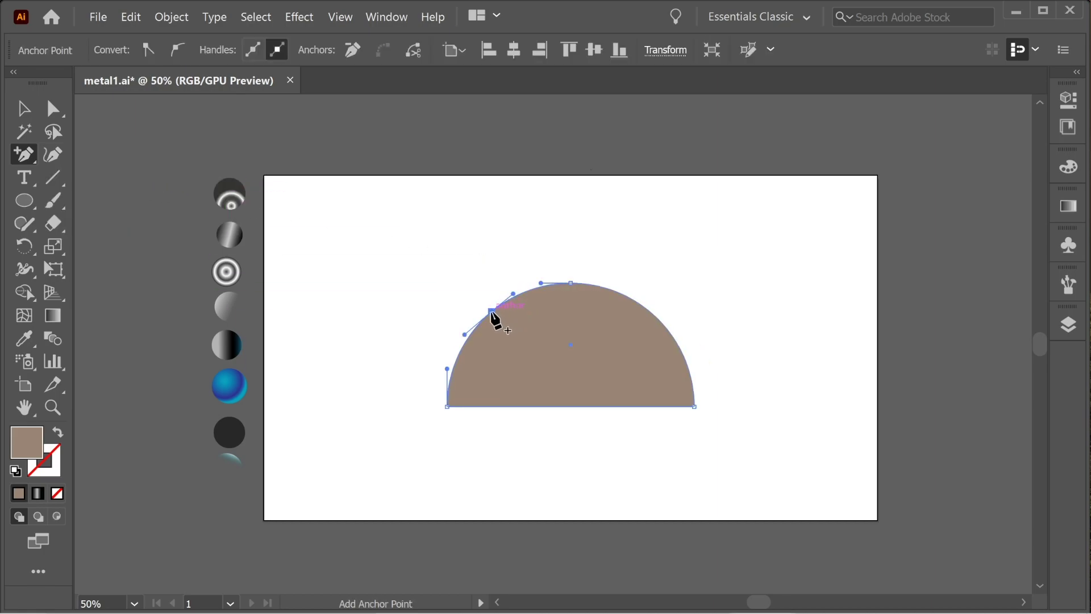
pyautogui.click(652, 312)
# - Pull the arc's top anchor point down and to the right, forming a wave-like valley just above the base
pyautogui.press('a')
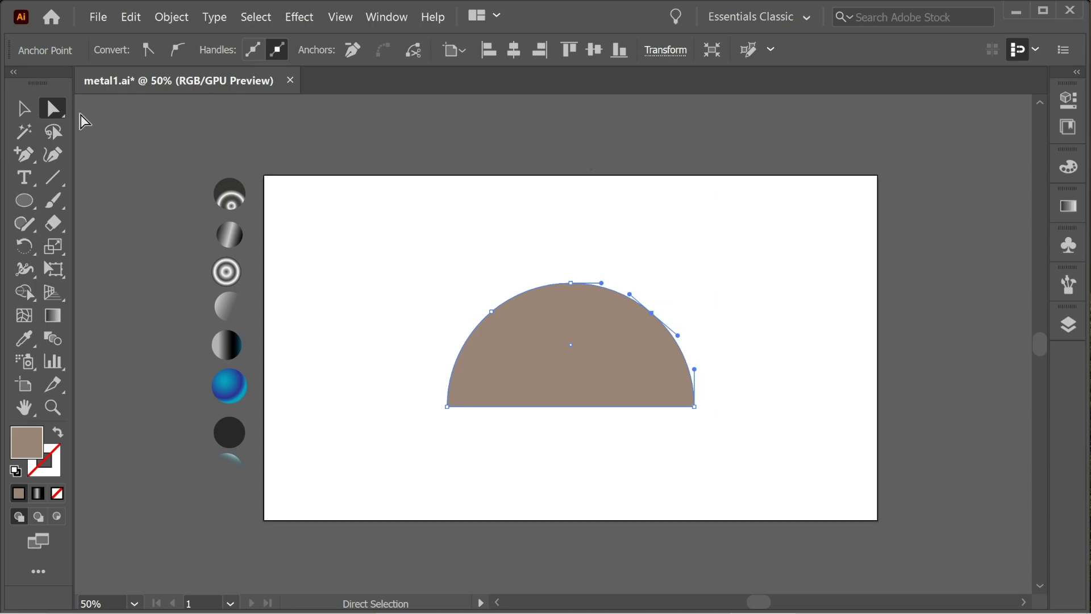
pyautogui.click(487, 215)
pyautogui.click(572, 284)
pyautogui.moveTo(574, 289); pyautogui.dragTo(643, 388)
pyautogui.moveTo(496, 317); pyautogui.dragTo(497, 318)
pyautogui.hotkey('ctrl', 'z')
pyautogui.click(589, 324)
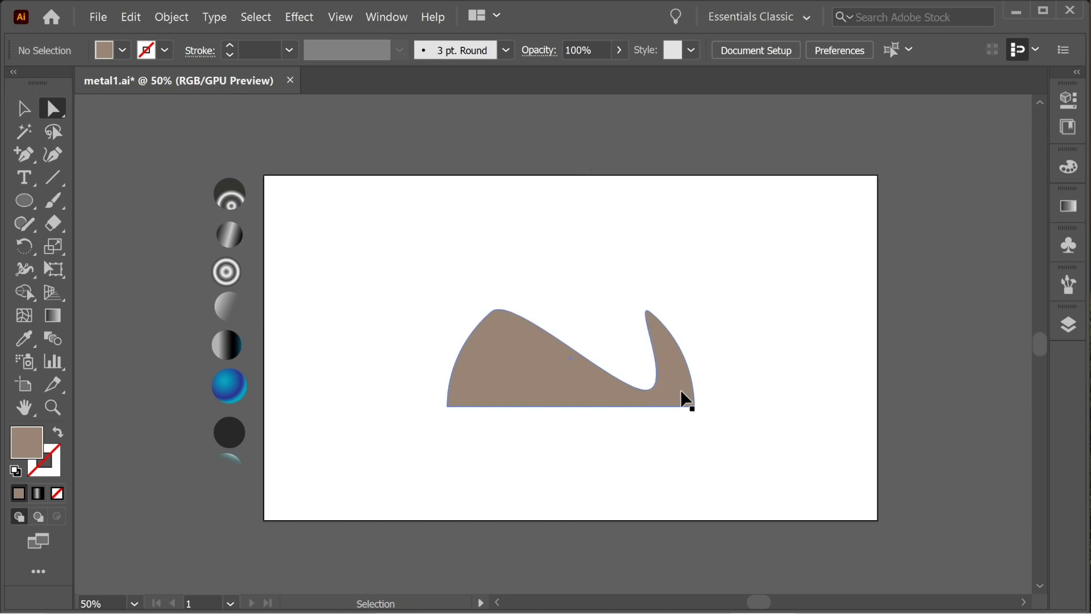
# - Extend and tilt the valley anchor's direction handles to form a smooth, wide curve running up into a thin pointed right tip
pyautogui.hotkey('ctrl', '1')
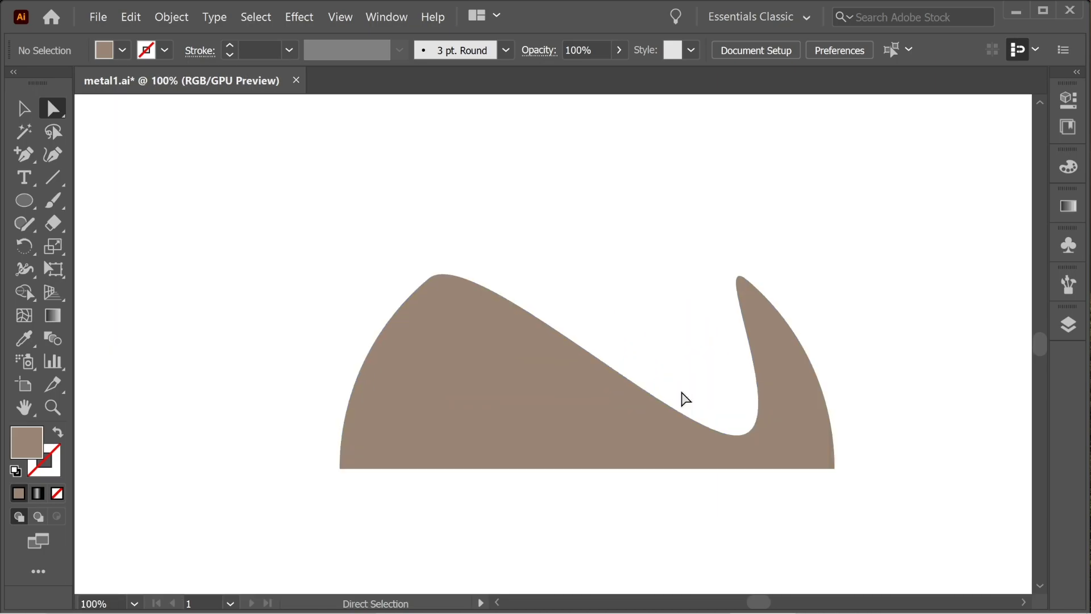
pyautogui.click(737, 436)
pyautogui.moveTo(799, 435); pyautogui.dragTo(880, 399)
pyautogui.click(852, 409)
pyautogui.click(737, 436)
pyautogui.moveTo(679, 452); pyautogui.dragTo(609, 442)
pyautogui.click(745, 489)
pyautogui.click(737, 435)
pyautogui.click(722, 489)
pyautogui.click(737, 436)
pyautogui.click(902, 471)
pyautogui.click(795, 399)
pyautogui.moveTo(875, 425); pyautogui.dragTo(884, 426)
pyautogui.click(930, 434)
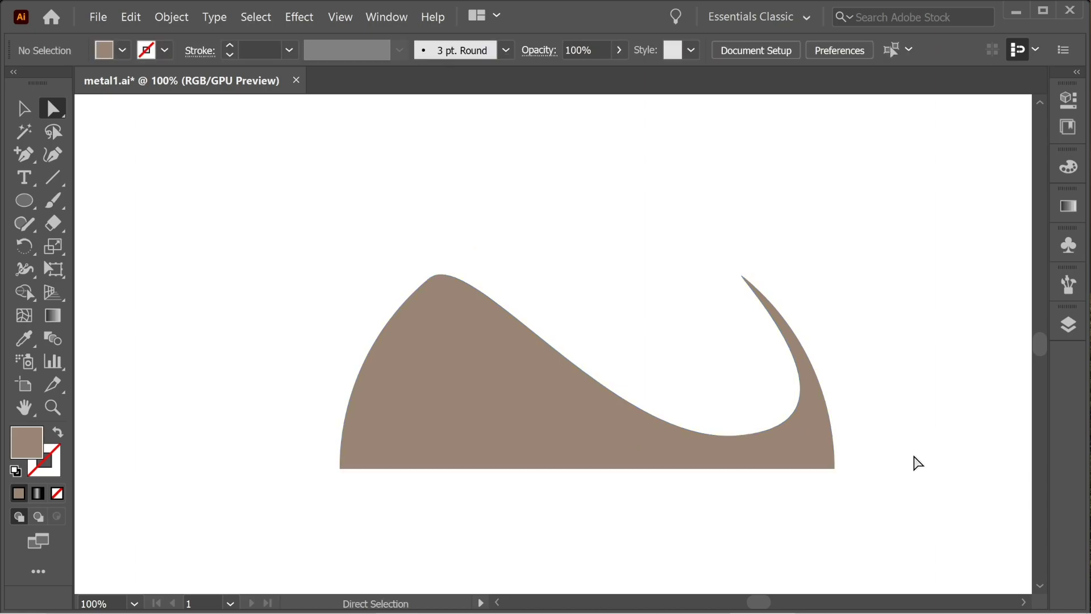
# - Offset the wave shape's path outward by 20 px with Miter joins and a miter limit of 4
pyautogui.press('v')
pyautogui.click(494, 368)
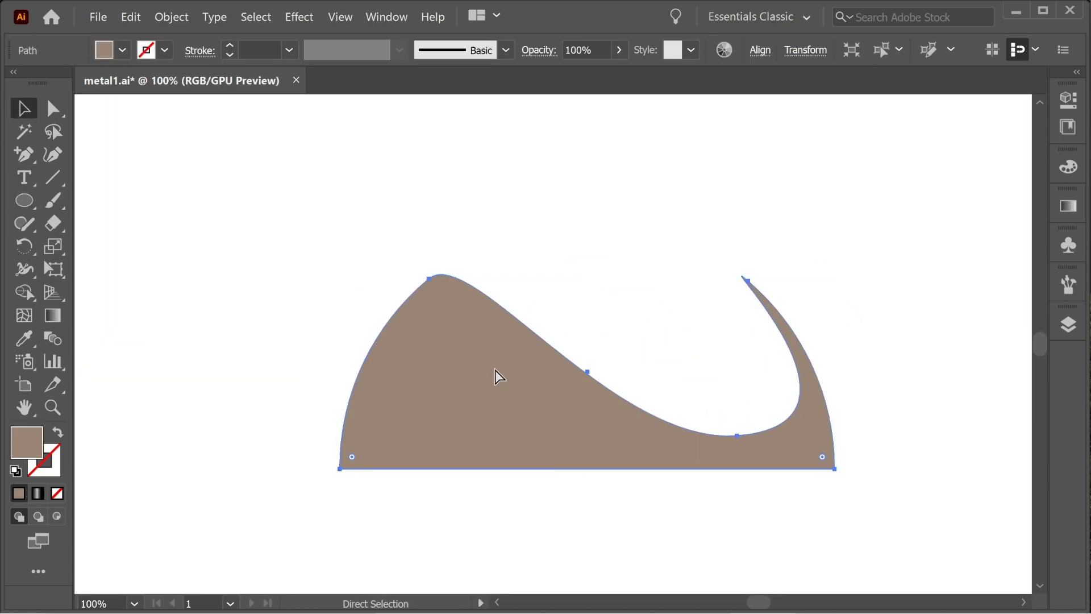
pyautogui.hotkey('ctrl', '-')
pyautogui.hotkey('ctrl', '-')
pyautogui.hotkey('ctrl', '1')
pyautogui.press('v')
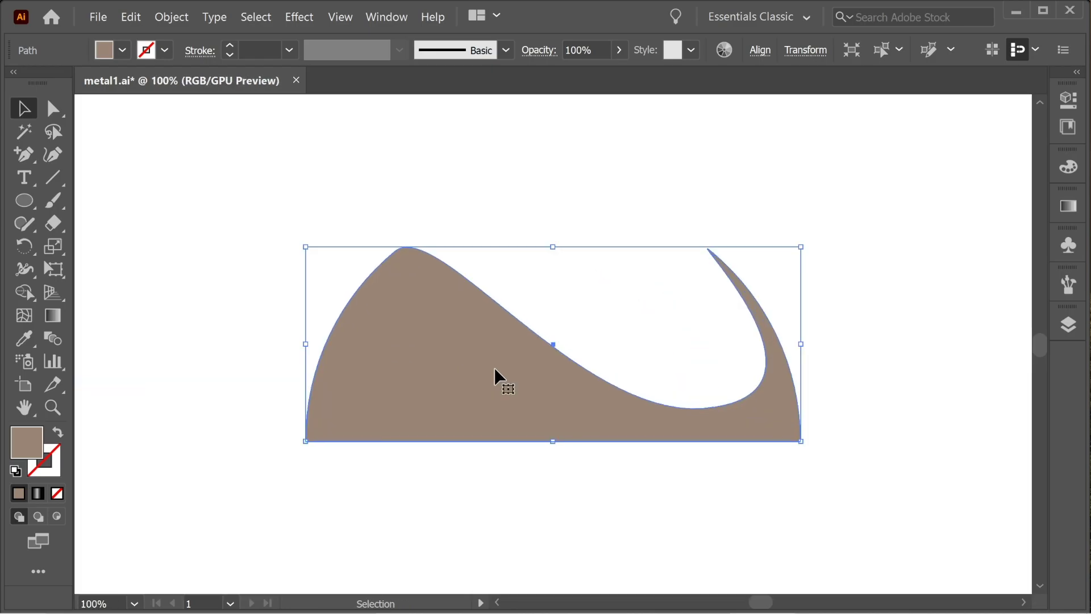
pyautogui.click(175, 17)
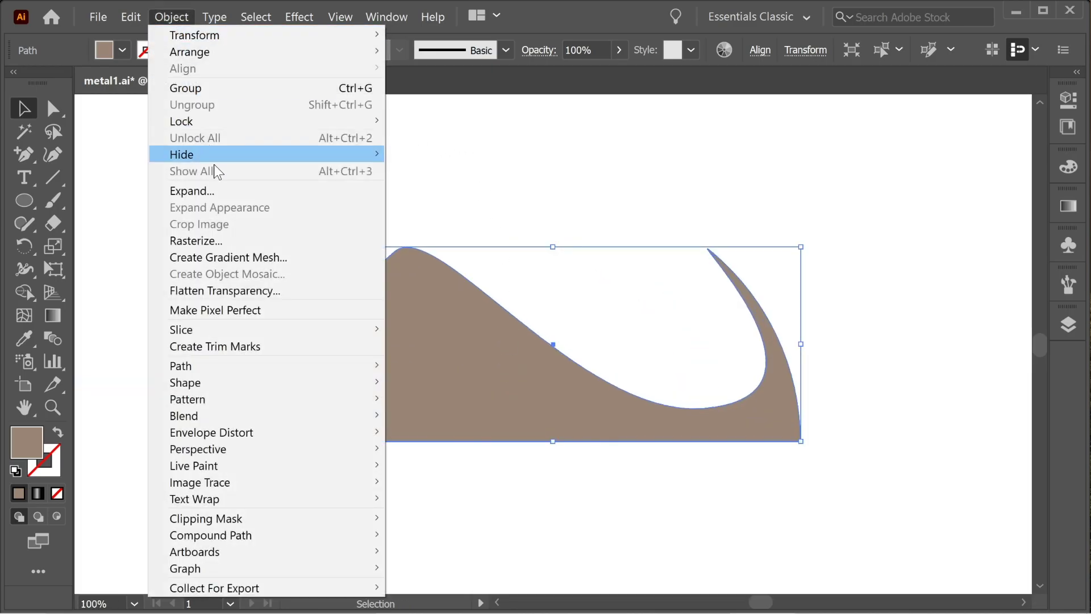
pyautogui.moveTo(227, 366)
pyautogui.click(455, 416)
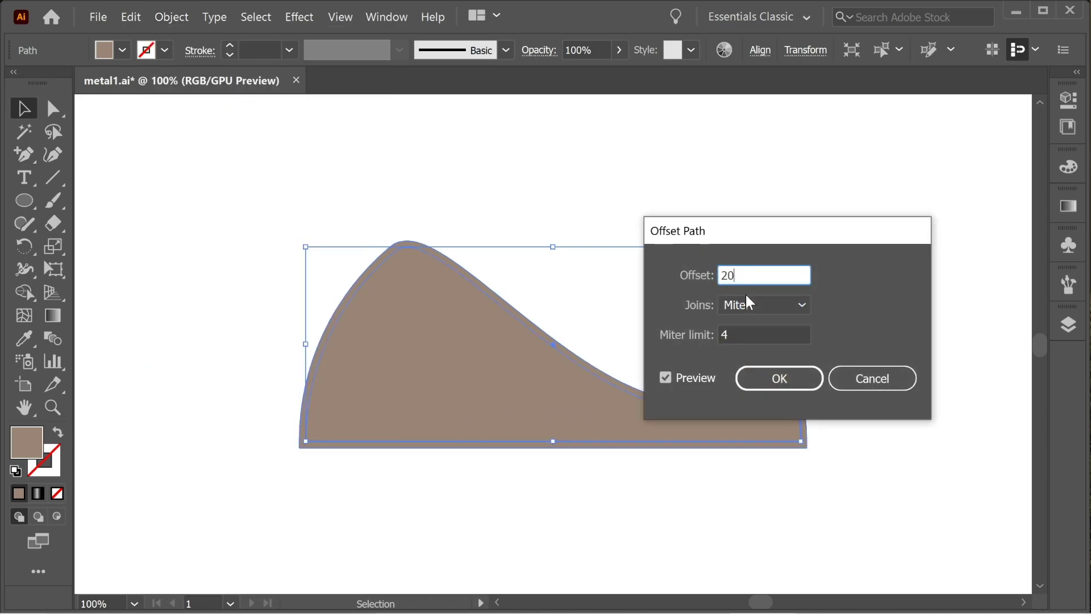
pyautogui.press('Return')
pyautogui.click(856, 332)
pyautogui.click(754, 362)
pyautogui.click(844, 401)
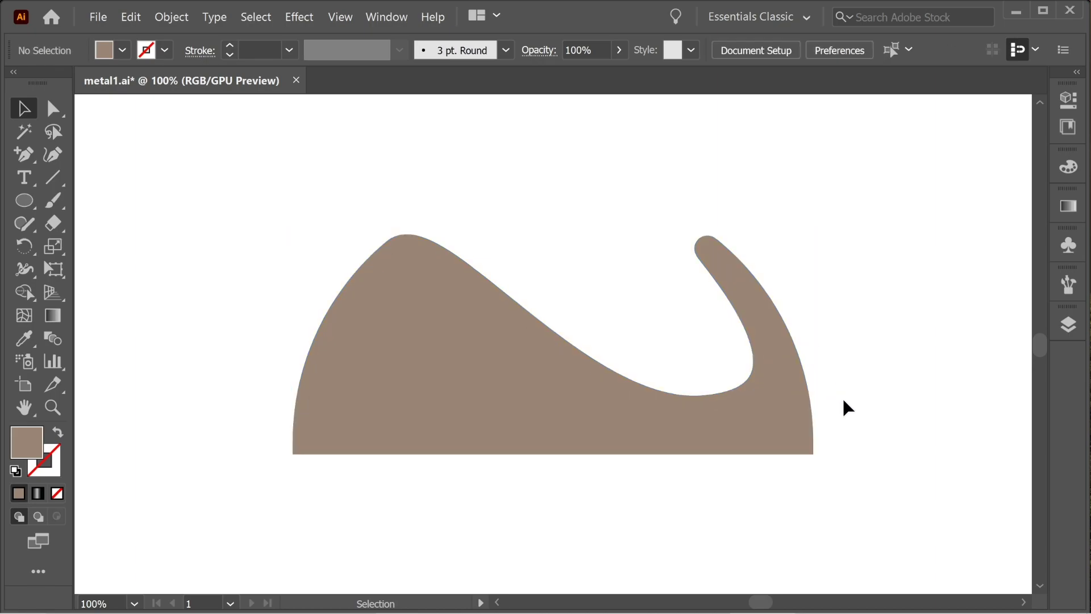
# - Fill the inner wave shape with a darker brown swatch
pyautogui.click(775, 409)
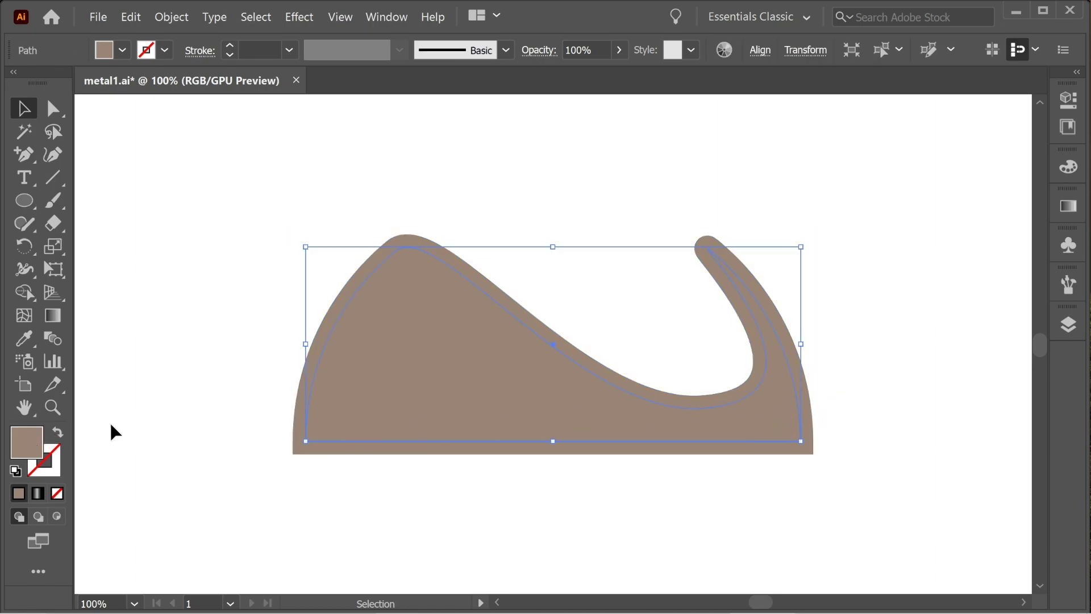
pyautogui.click(122, 50)
pyautogui.click(93, 111)
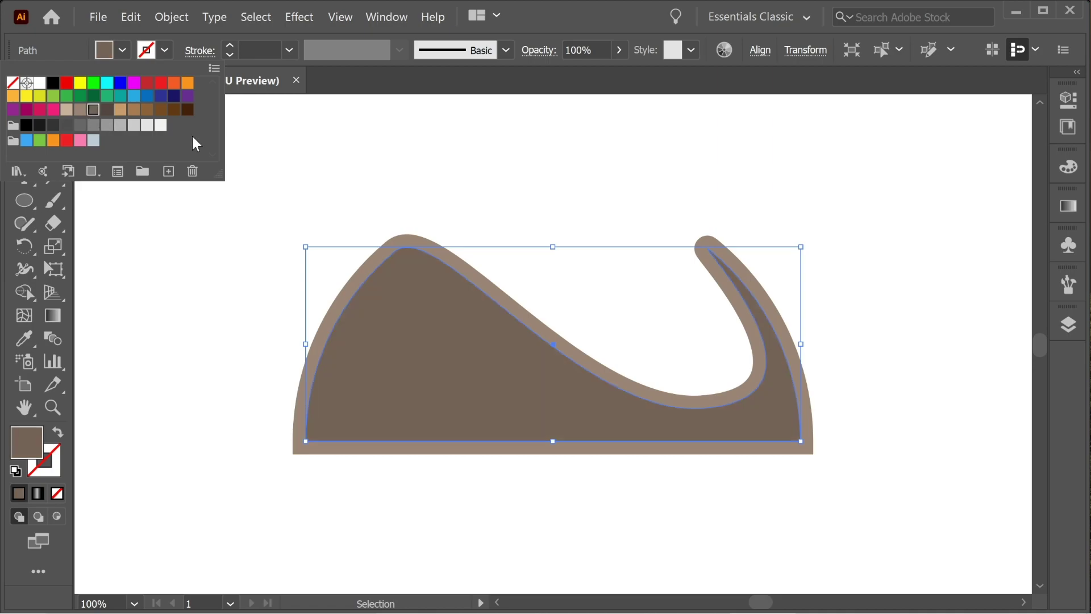
pyautogui.click(356, 136)
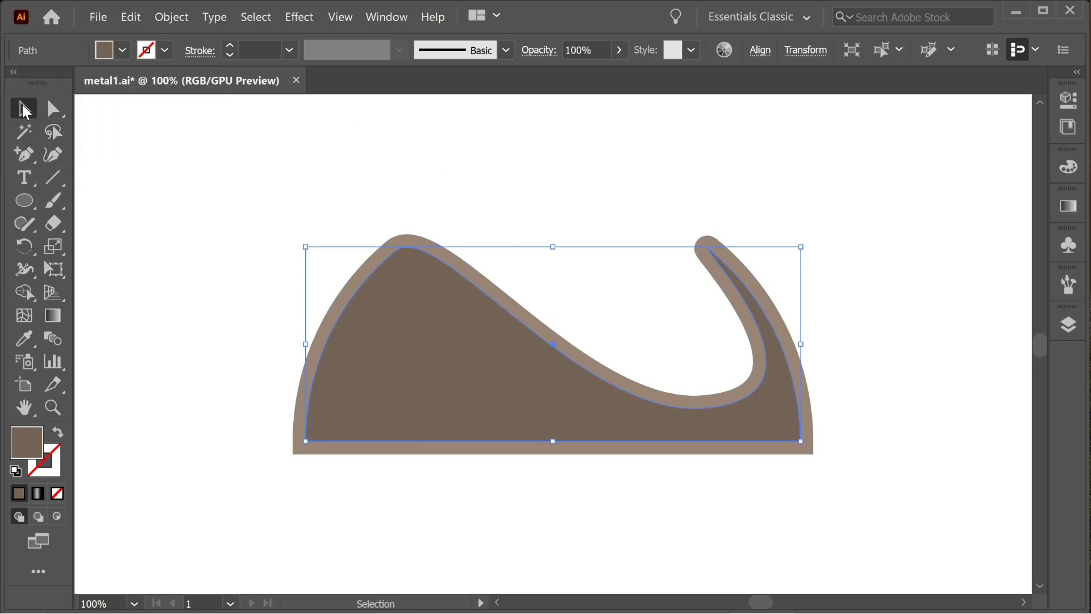
pyautogui.click(281, 171)
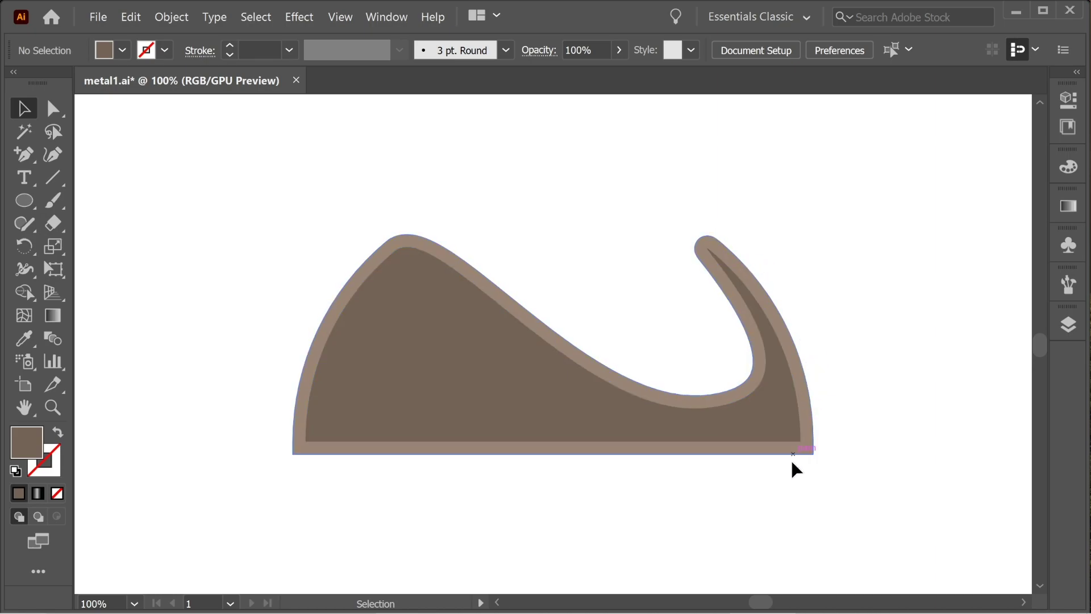
pyautogui.moveTo(23, 155); pyautogui.dragTo(110, 153)
pyautogui.hotkey('ctrl', '+')
pyautogui.hotkey('ctrl', '+')
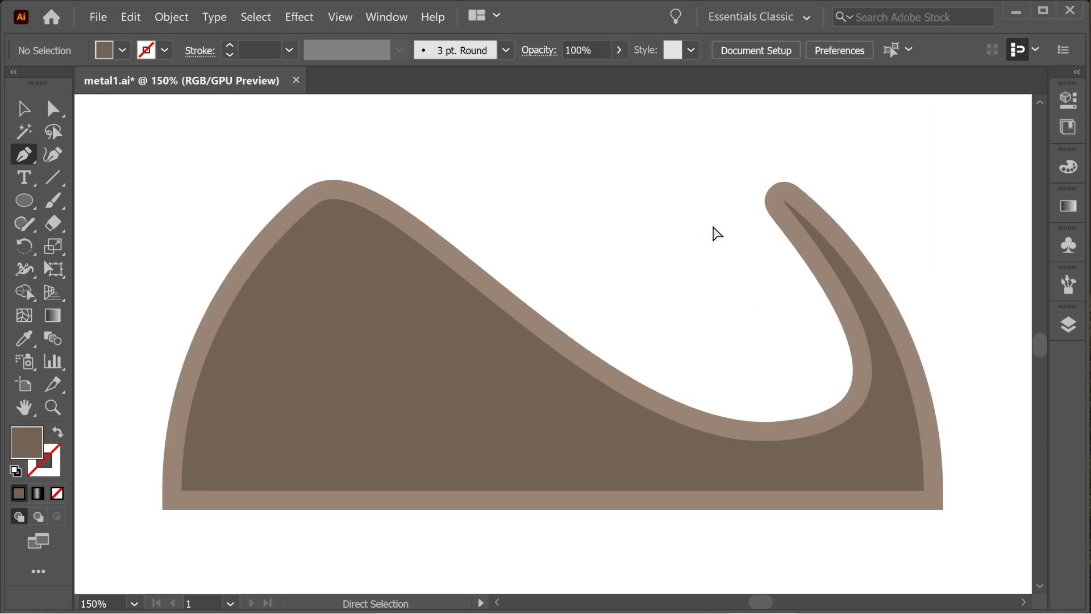
pyautogui.moveTo(712, 225); pyautogui.dragTo(793, 373)
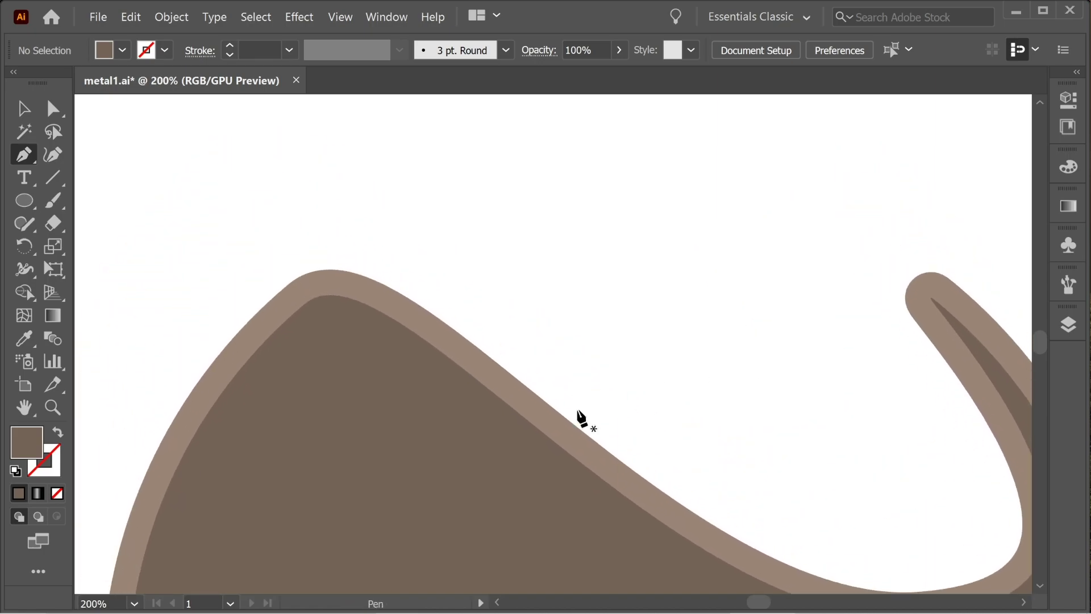
pyautogui.moveTo(686, 507); pyautogui.dragTo(459, 408)
pyautogui.moveTo(363, 401); pyautogui.dragTo(354, 391)
pyautogui.hotkey('ctrl', 'z')
pyautogui.hotkey('ctrl', 'z')
pyautogui.click(449, 400)
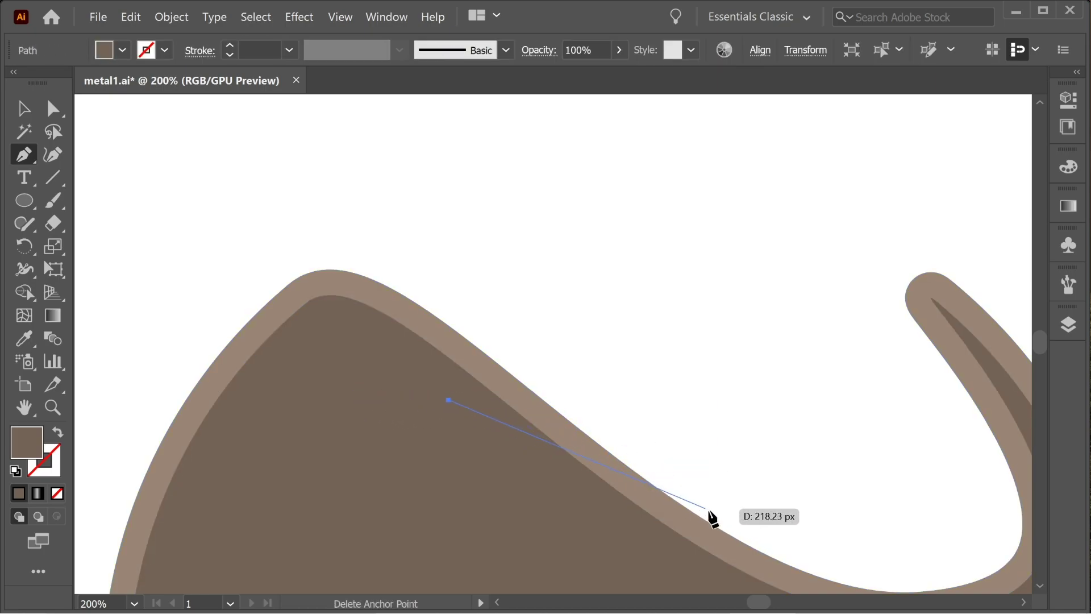
pyautogui.moveTo(737, 538); pyautogui.dragTo(769, 549)
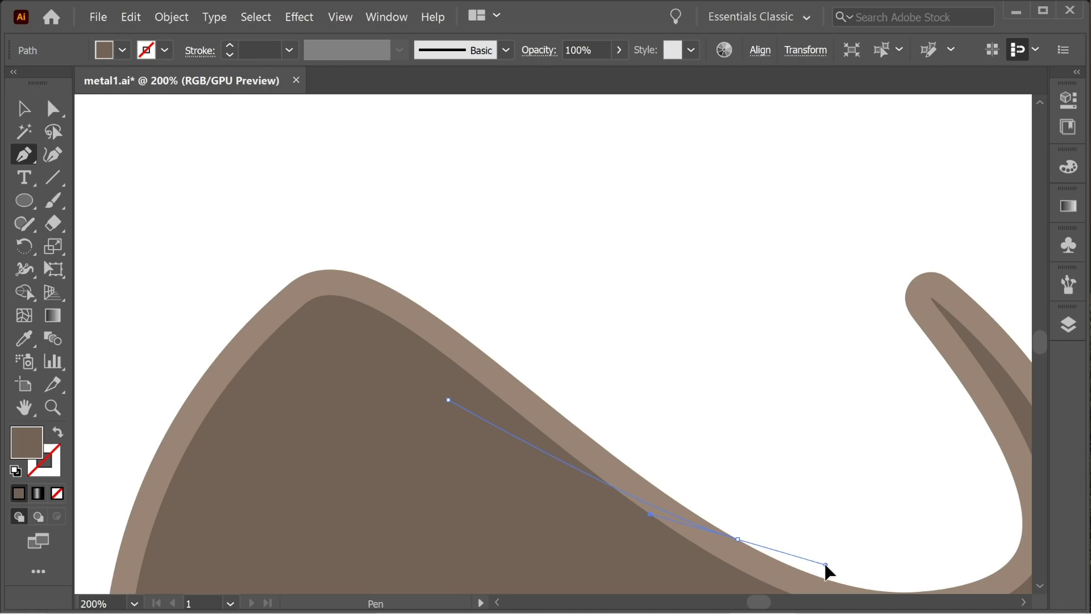
pyautogui.hotkey('ctrl', 'shift', 'a')
# - Draw a closed dark brown Pen shape over the left hump's slope, crossing the border band and extending above it
pyautogui.click(486, 386)
pyautogui.moveTo(741, 541); pyautogui.dragTo(829, 584)
pyautogui.press('space')
pyautogui.moveTo(739, 452); pyautogui.dragTo(675, 368)
pyautogui.click(622, 232)
pyautogui.moveTo(480, 186); pyautogui.dragTo(470, 187)
pyautogui.moveTo(369, 199); pyautogui.dragTo(349, 205)
pyautogui.moveTo(238, 355); pyautogui.dragTo(280, 385)
pyautogui.moveTo(348, 331); pyautogui.dragTo(350, 331)
pyautogui.click(420, 302)
# - Draw a second closed Pen shape covering the outer side of the wave's pointed right tip, starting and ending at the inner tip
pyautogui.press('space')
pyautogui.moveTo(612, 370); pyautogui.dragTo(514, 321)
pyautogui.moveTo(595, 326); pyautogui.dragTo(384, 448)
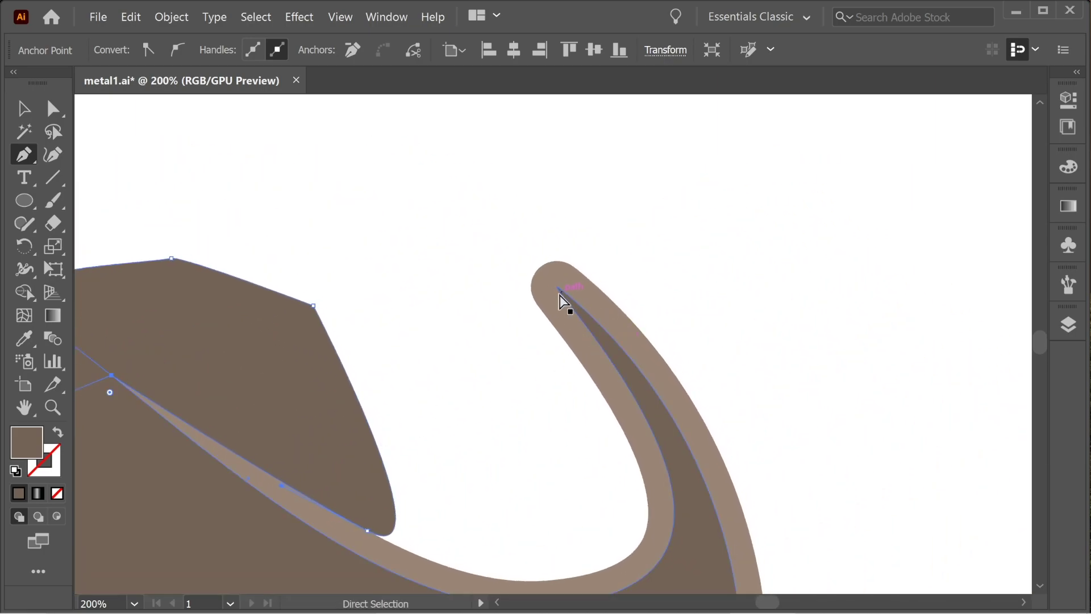
pyautogui.hotkey('ctrl', '+')
pyautogui.hotkey('ctrl', '+')
pyautogui.press('space')
pyautogui.moveTo(771, 233); pyautogui.dragTo(285, 386)
pyautogui.moveTo(697, 288); pyautogui.dragTo(296, 306)
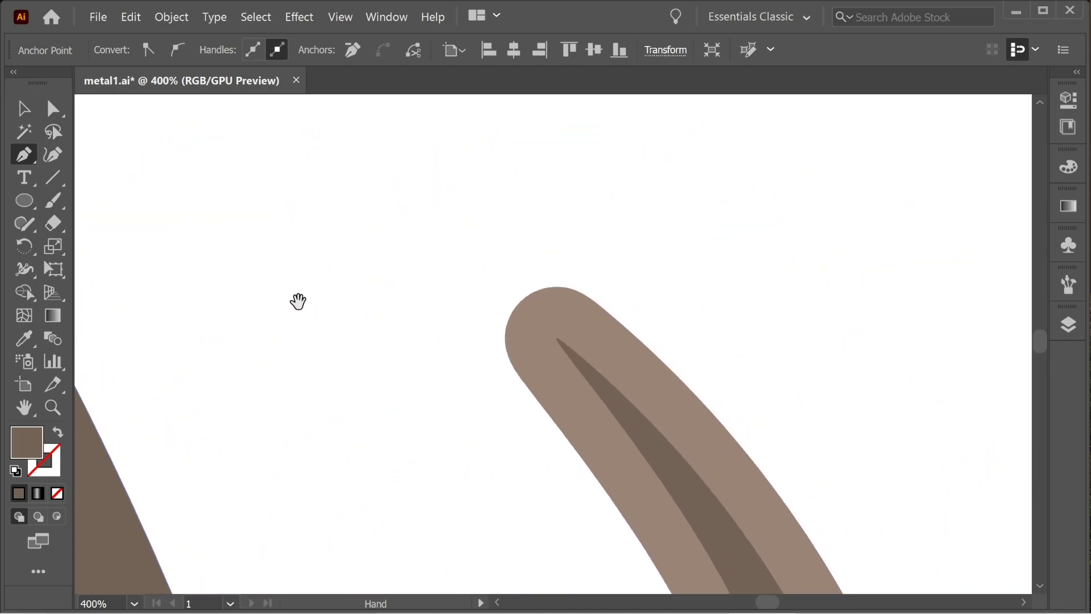
pyautogui.moveTo(559, 340); pyautogui.dragTo(445, 248)
pyautogui.moveTo(693, 207); pyautogui.dragTo(726, 212)
pyautogui.moveTo(801, 274); pyautogui.dragTo(810, 289)
pyautogui.moveTo(820, 332); pyautogui.dragTo(801, 396)
pyautogui.moveTo(775, 427); pyautogui.dragTo(559, 341)
pyautogui.click(24, 108)
pyautogui.click(228, 152)
pyautogui.hotkey('ctrl', '-')
pyautogui.hotkey('ctrl', '-')
pyautogui.hotkey('ctrl', '-')
pyautogui.hotkey('ctrl', '-')
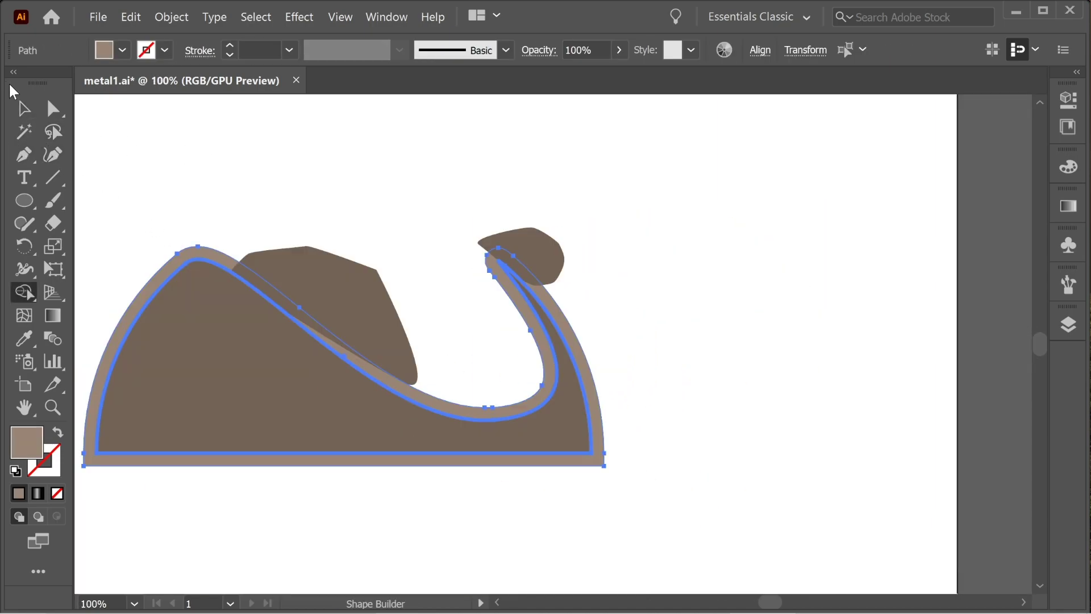
pyautogui.click(24, 108)
pyautogui.click(118, 131)
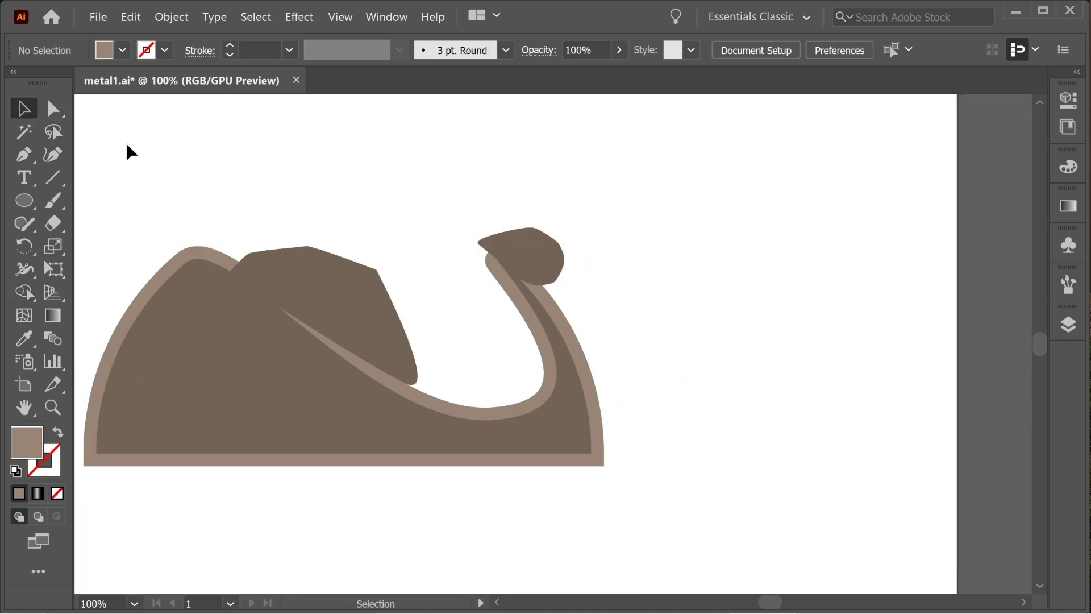
pyautogui.click(219, 374)
pyautogui.press('ctrl')
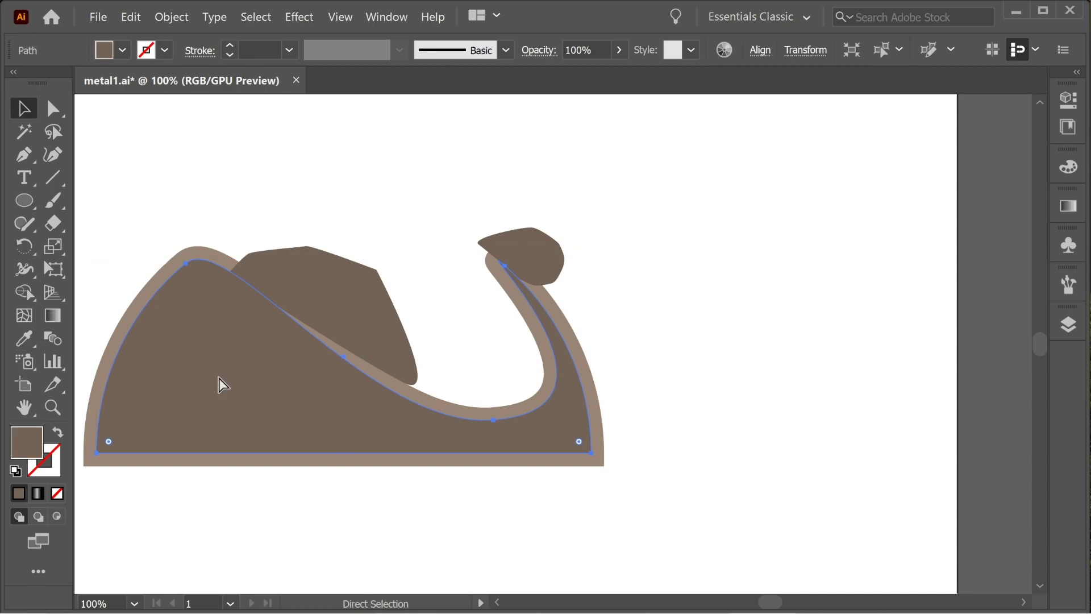
pyautogui.press('ctrl')
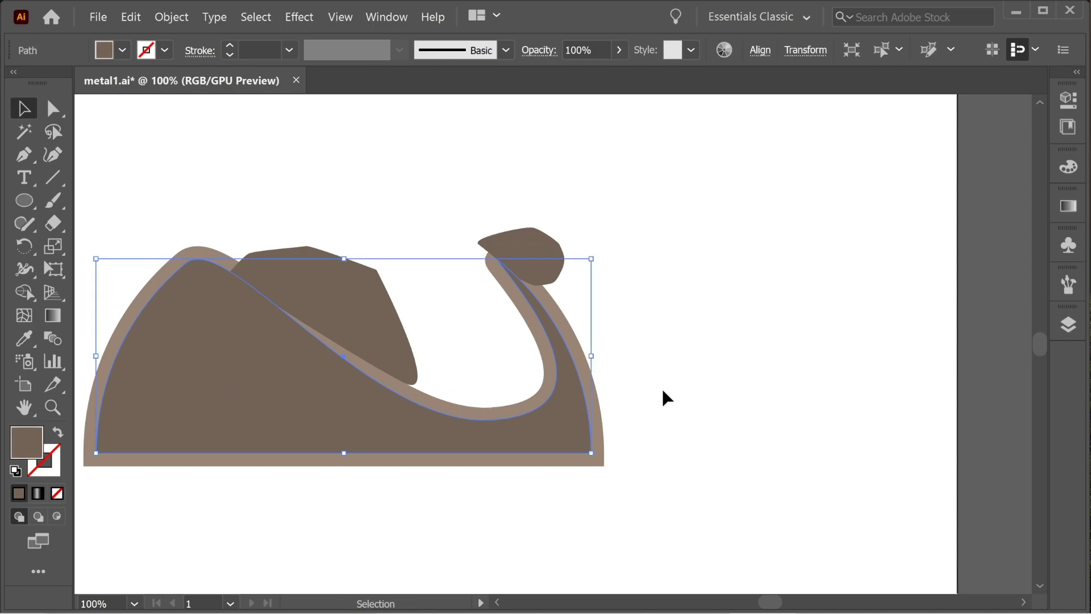
pyautogui.click(663, 398)
pyautogui.moveTo(523, 434); pyautogui.dragTo(636, 507)
pyautogui.press('Delete')
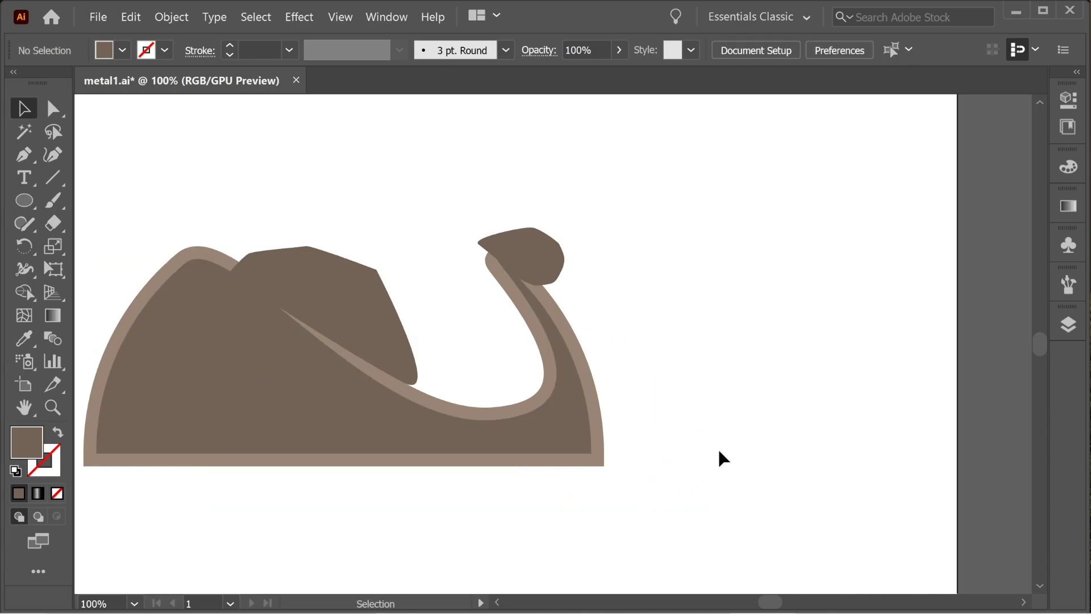
# - Select the inner and outer wave shapes and subtract the inner area from the outer one with Shape Builder
pyautogui.click(522, 429)
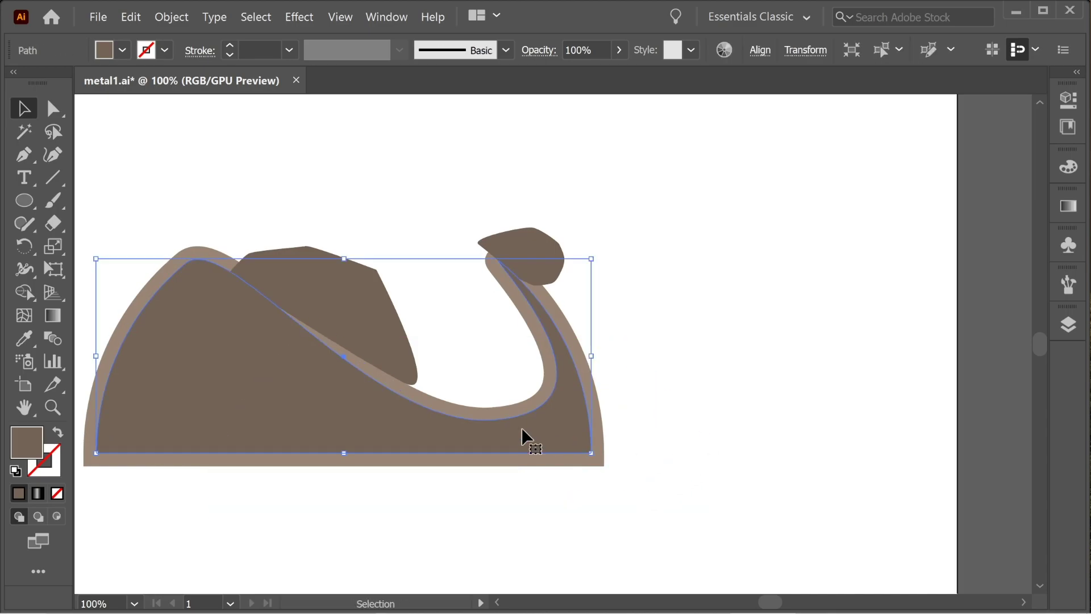
pyautogui.keyDown('shift'); pyautogui.click(603, 437); pyautogui.keyUp('shift')
pyautogui.click(29, 291)
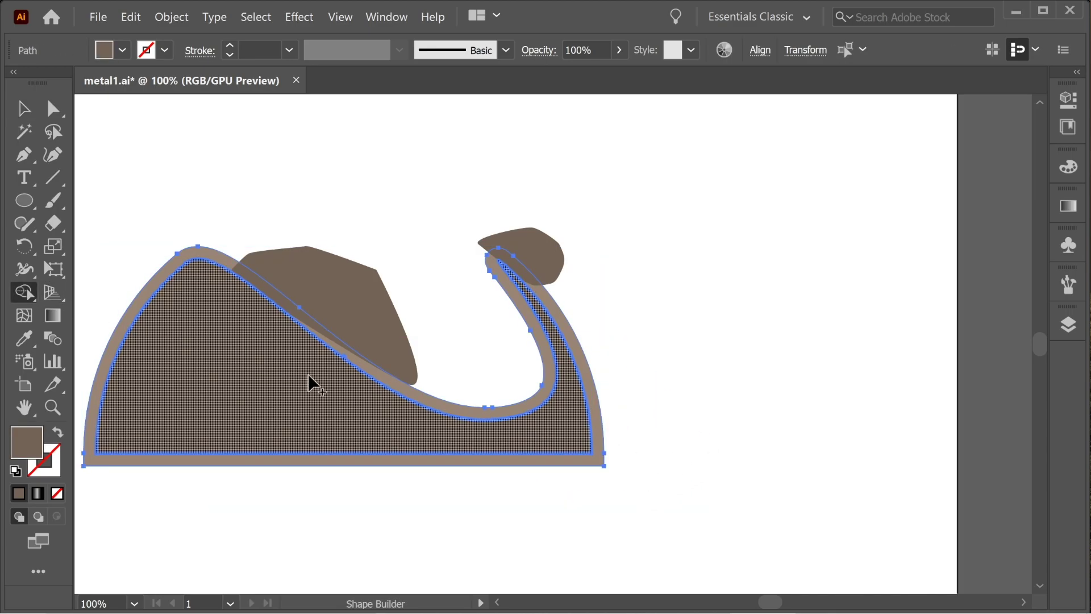
pyautogui.click(343, 405)
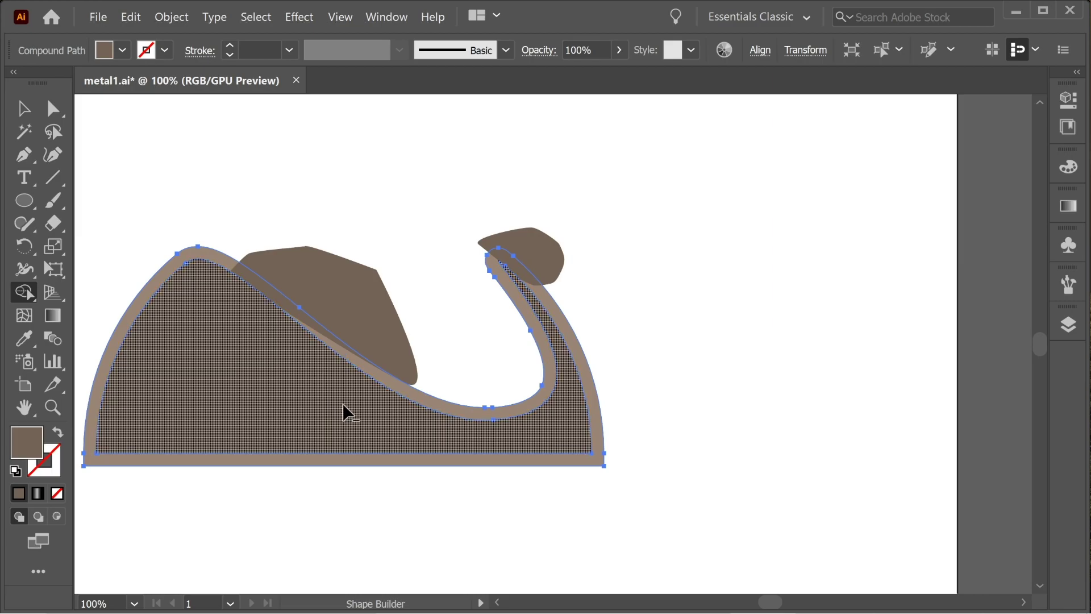
pyautogui.click(24, 108)
pyautogui.click(640, 343)
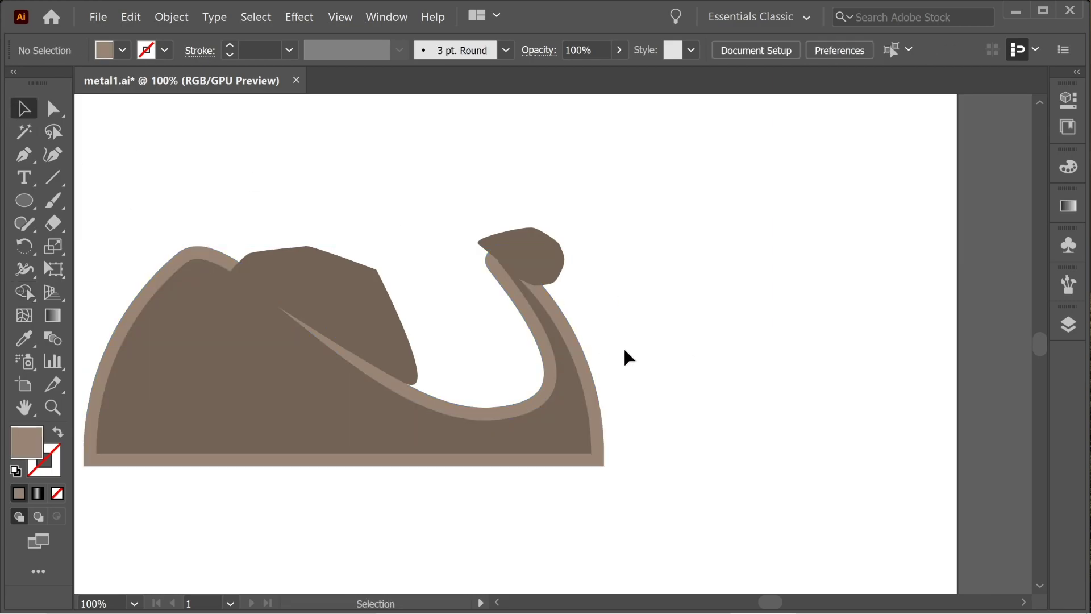
pyautogui.moveTo(600, 359); pyautogui.dragTo(757, 300)
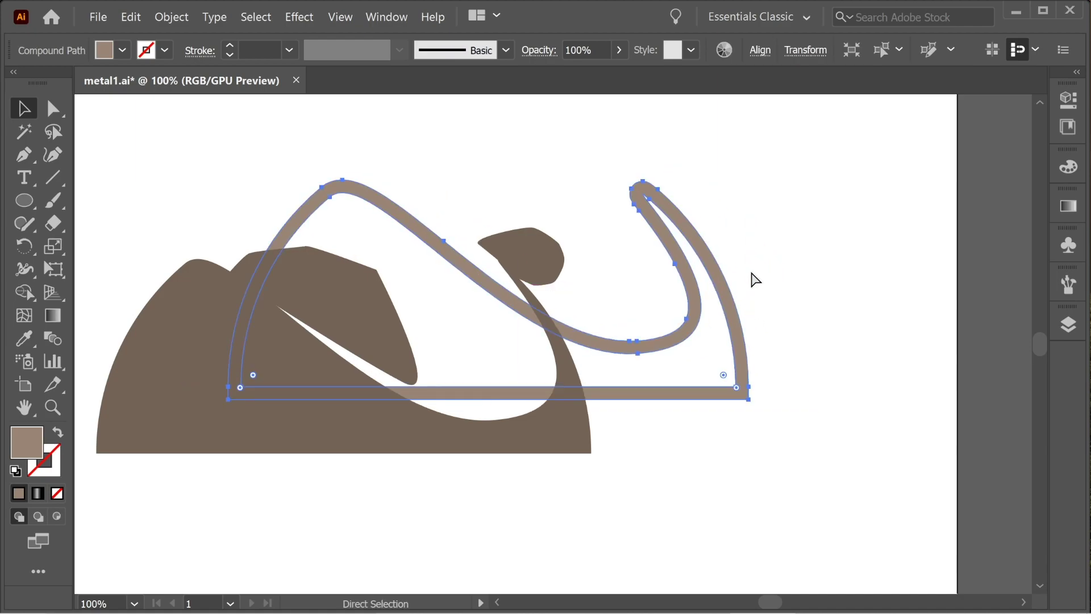
pyautogui.hotkey('ctrl', 'z')
pyautogui.click(757, 413)
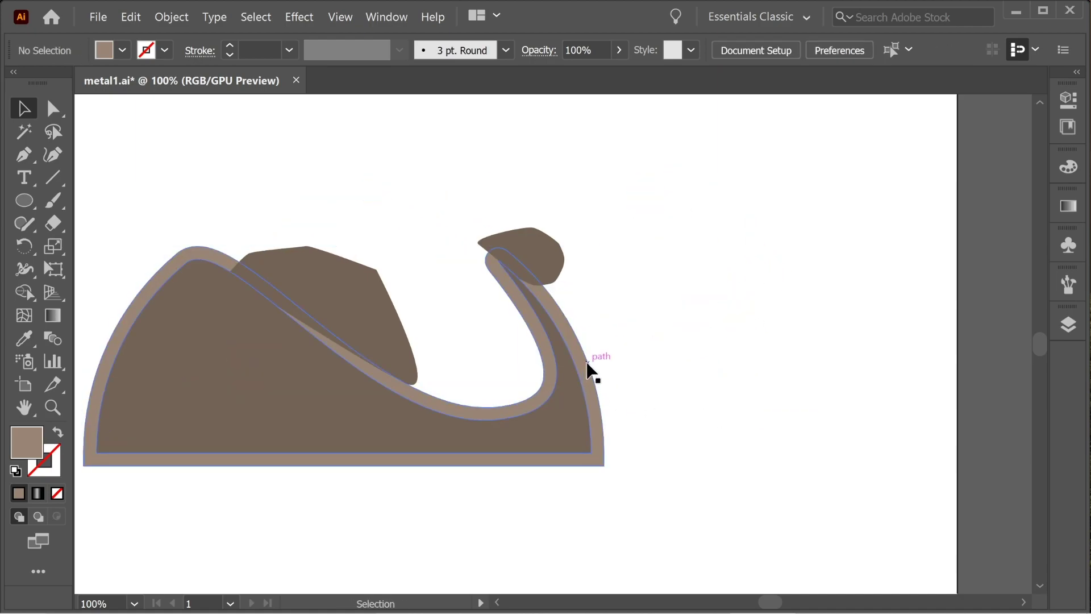
# - Select the border and both Pen shapes and remove the outer border stretch, the left Pen area and the tip areas with Shape Builder
pyautogui.click(588, 369)
pyautogui.keyDown('shift'); pyautogui.click(550, 268); pyautogui.keyUp('shift')
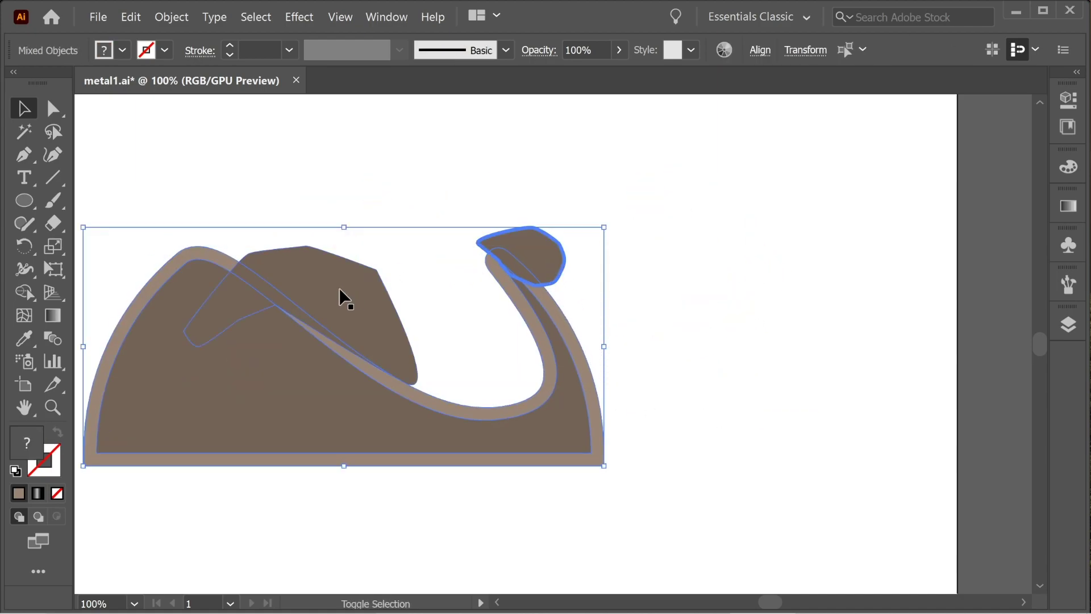
pyautogui.moveTo(351, 305); pyautogui.dragTo(479, 238)
pyautogui.hotkey('ctrl', 'z')
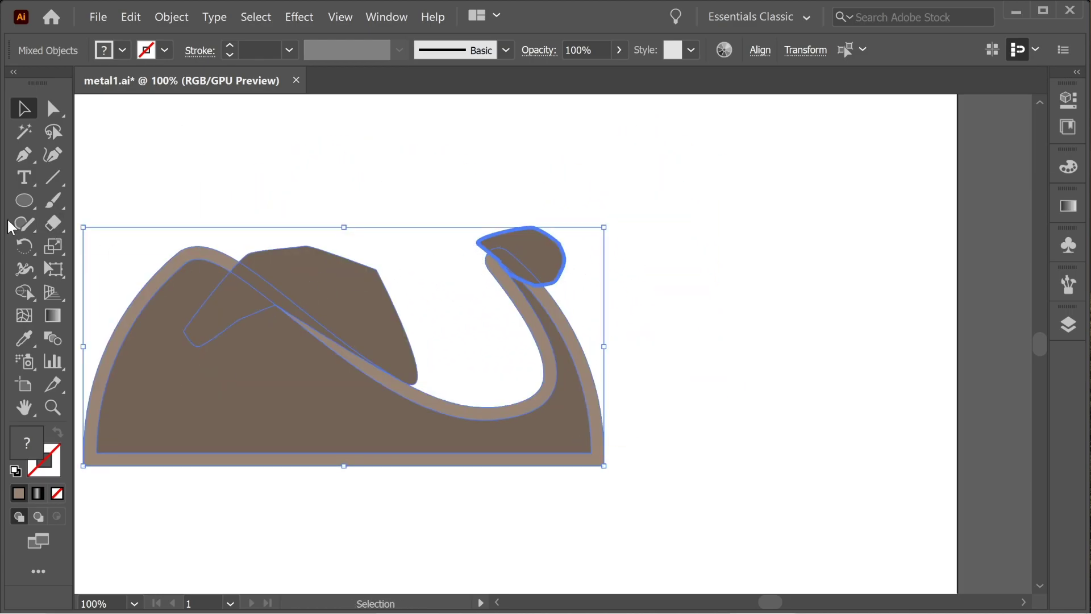
pyautogui.click(24, 292)
pyautogui.keyDown('alt'); pyautogui.click(196, 260); pyautogui.keyUp('alt')
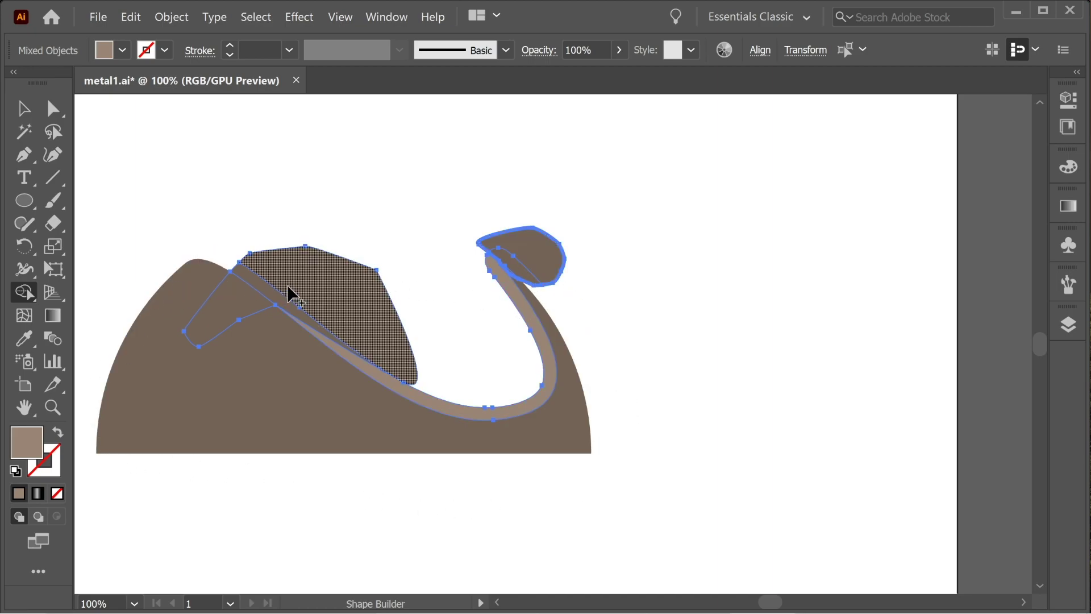
pyautogui.keyDown('alt'); pyautogui.click(323, 292); pyautogui.keyUp('alt')
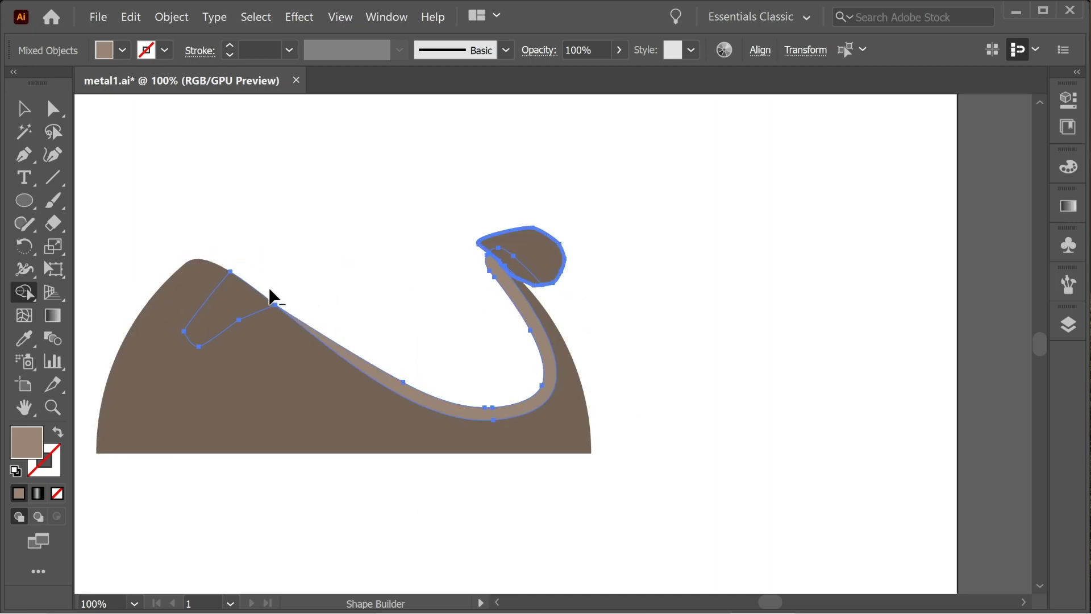
pyautogui.keyDown('alt'); pyautogui.click(543, 256); pyautogui.keyUp('alt')
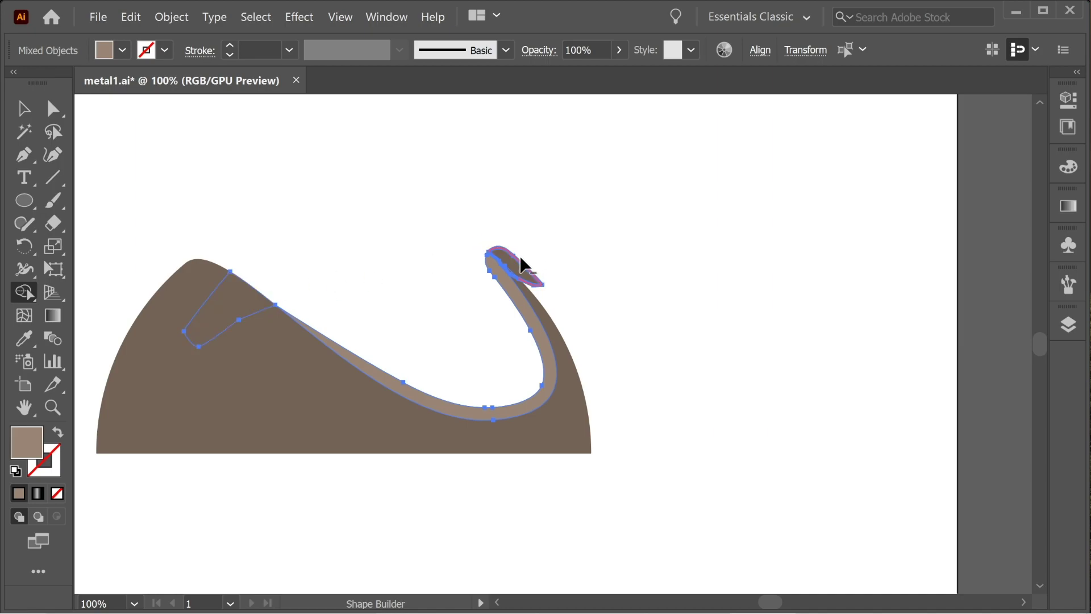
pyautogui.keyDown('alt'); pyautogui.click(518, 265); pyautogui.keyUp('alt')
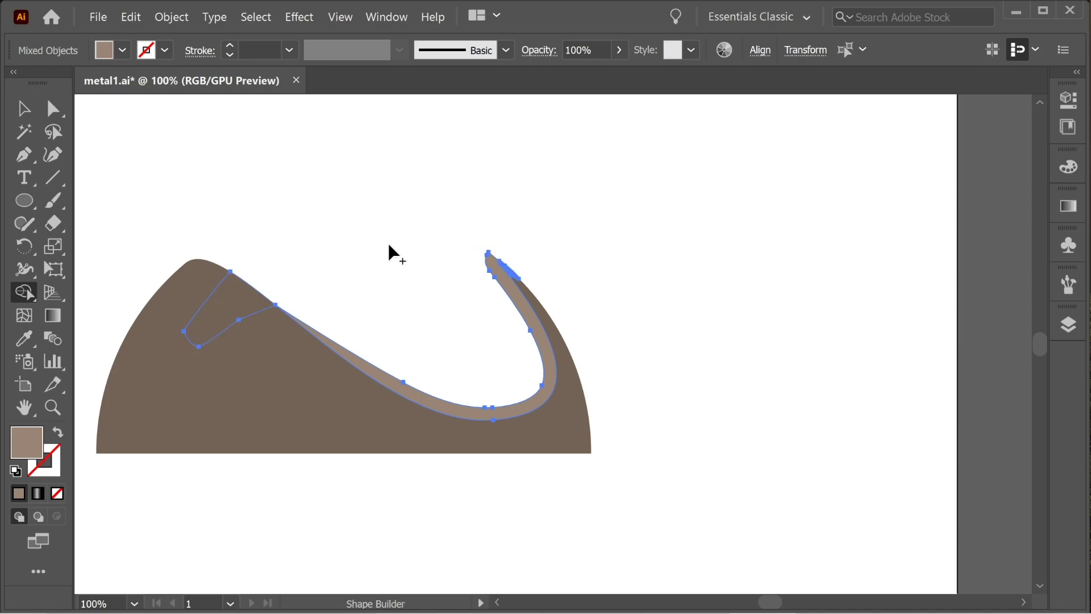
pyautogui.press('v')
pyautogui.click(153, 140)
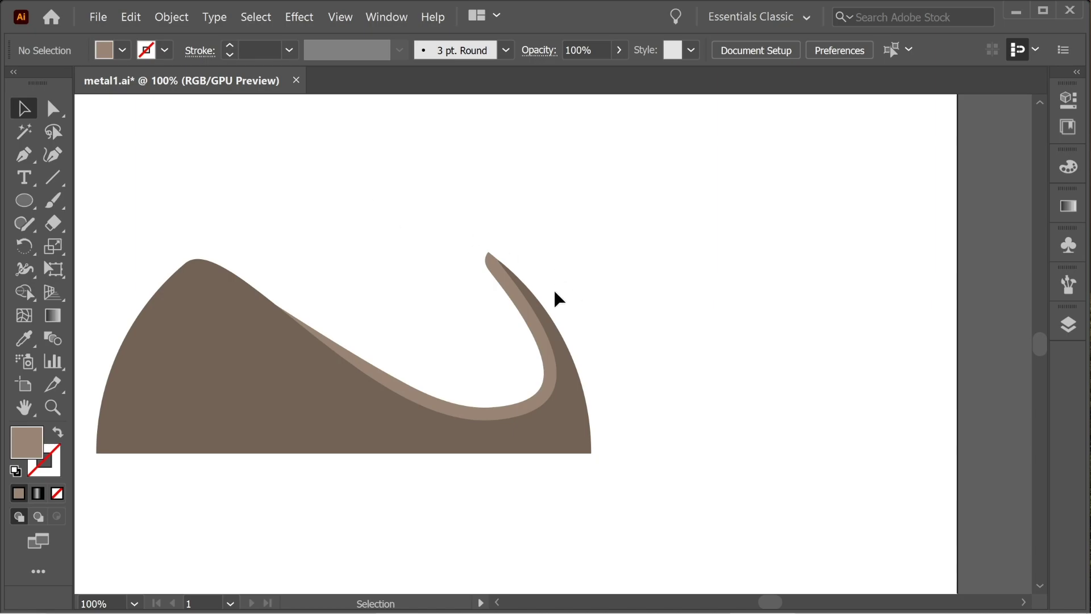
# - Delete the leftover piece of the Pen shape inside the left hump
pyautogui.moveTo(570, 291); pyautogui.dragTo(612, 262)
pyautogui.click(275, 290)
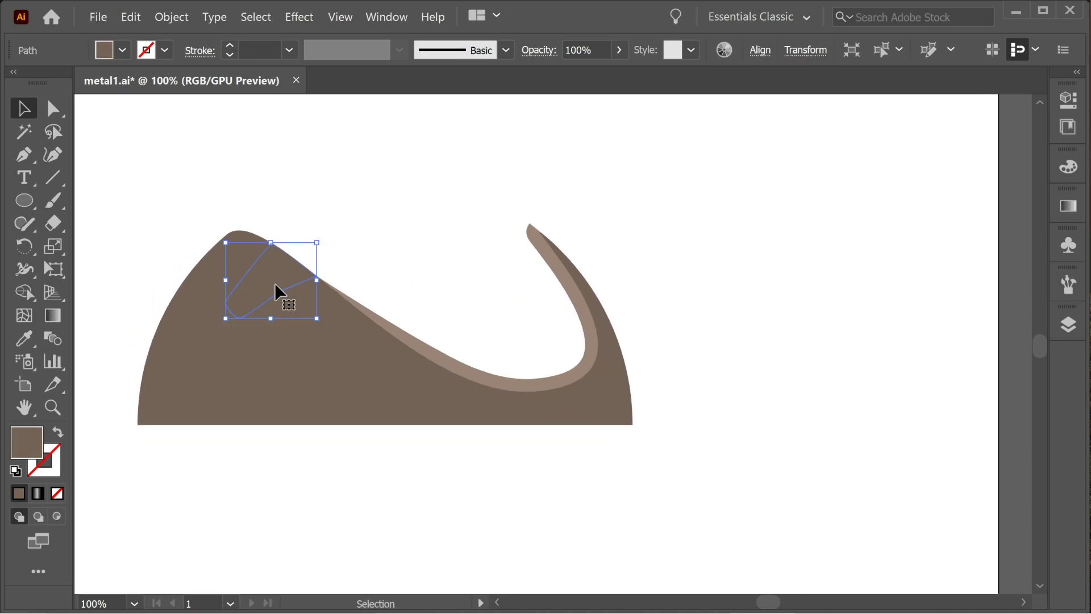
pyautogui.press('Delete')
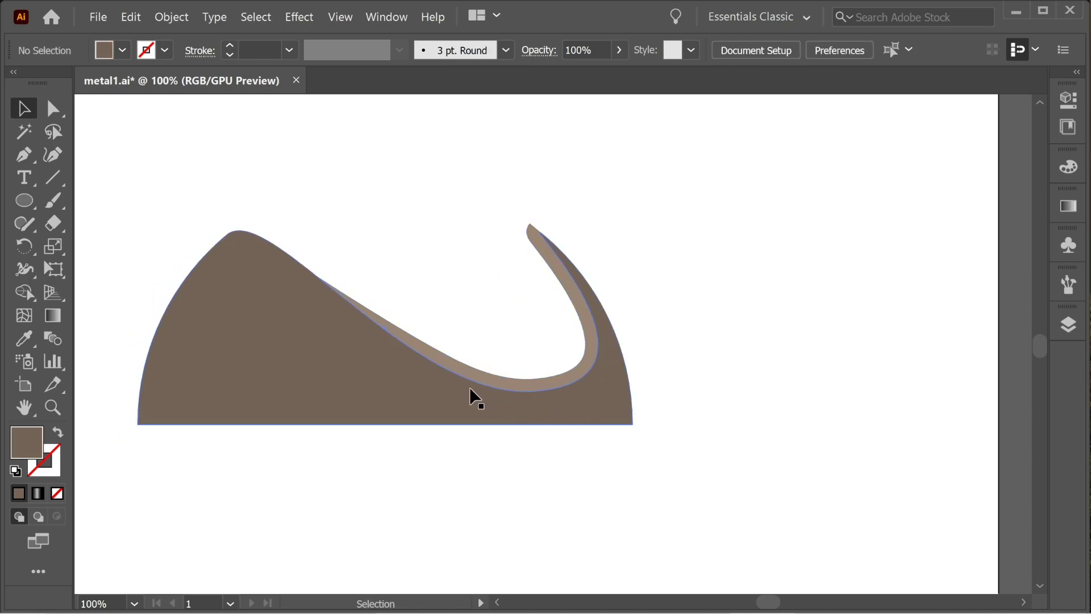
# - Draw a curved Pen path arching from the wave's right tip over the hollow toward the left hump
pyautogui.moveTo(429, 230); pyautogui.dragTo(457, 282)
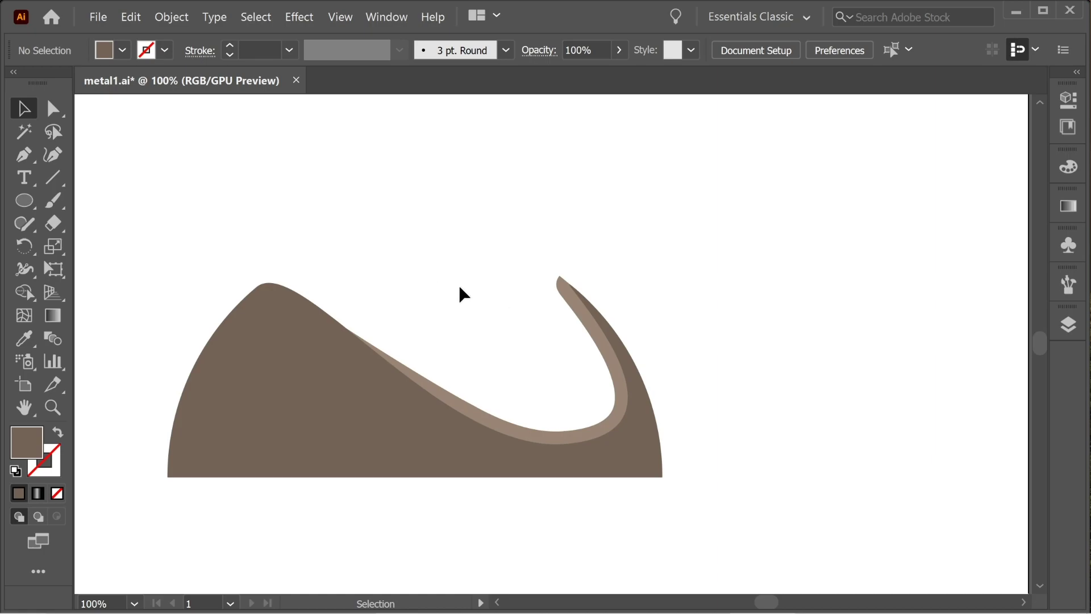
pyautogui.click(24, 154)
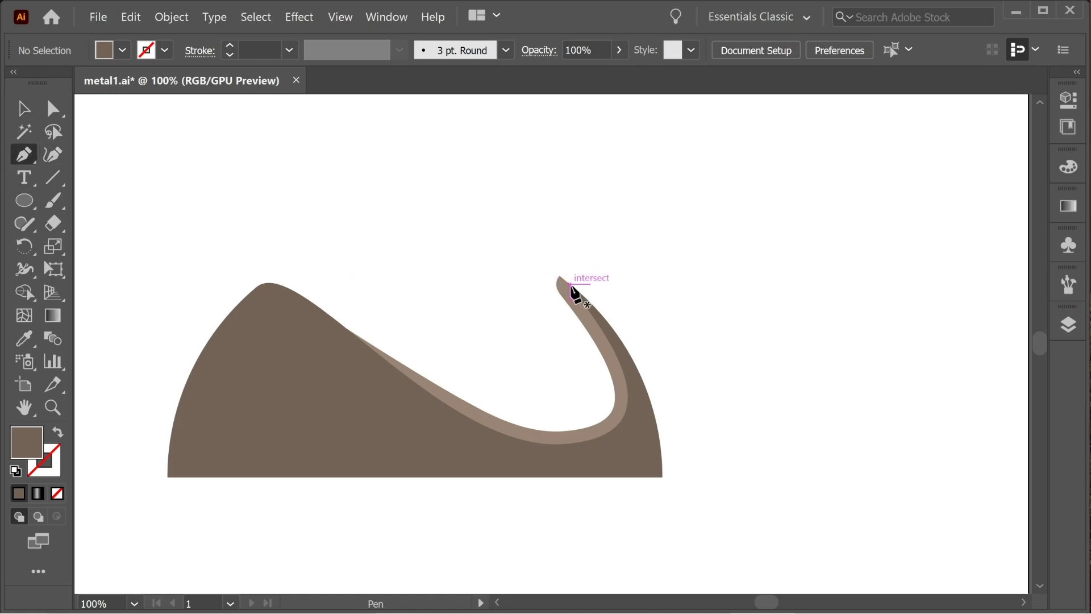
pyautogui.hotkey('ctrl', '=')
pyautogui.hotkey('ctrl', '=')
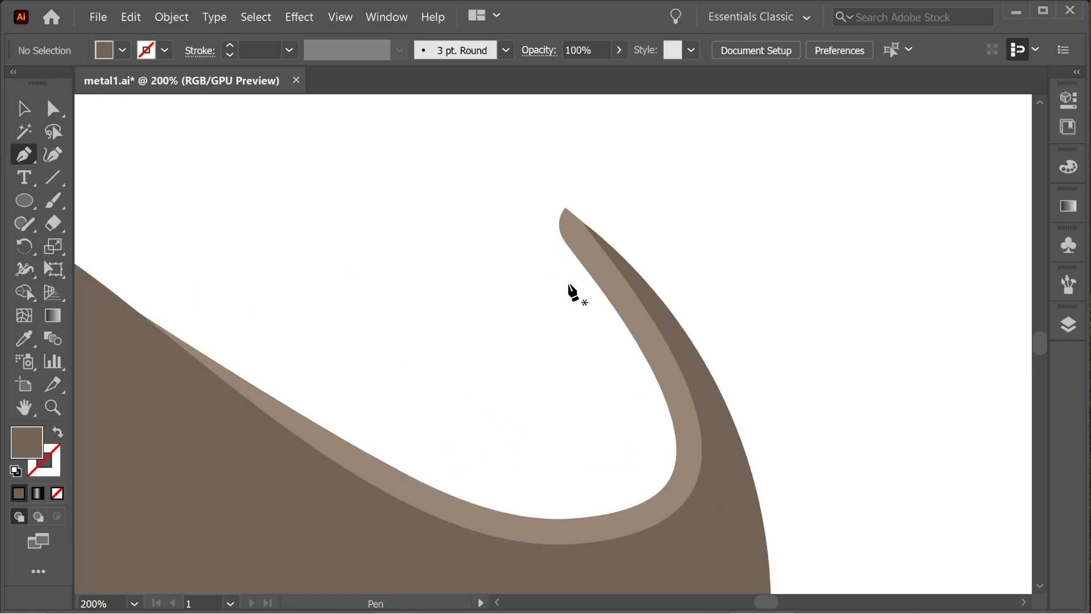
pyautogui.moveTo(619, 237); pyautogui.dragTo(621, 283)
pyautogui.click(568, 255)
pyautogui.moveTo(540, 318); pyautogui.dragTo(768, 159)
pyautogui.moveTo(233, 170); pyautogui.dragTo(144, 341)
pyautogui.hotkey('ctrl', '-')
pyautogui.hotkey('ctrl', '-')
# - Reshape the arc so it ends inside the left hump and give it a brown stroke with no fill
pyautogui.press('a')
pyautogui.moveTo(353, 405); pyautogui.dragTo(302, 472)
pyautogui.moveTo(450, 237)
pyautogui.mouseDown()
pyautogui.moveTo(544, 149)
pyautogui.moveTo(599, 205)
pyautogui.mouseUp()
pyautogui.hotkey('shift', 'x')
pyautogui.press('p')
pyautogui.click(399, 319)
pyautogui.press('v')
# - Apply Offset Path to the arc to create a band around it
pyautogui.click(174, 18)
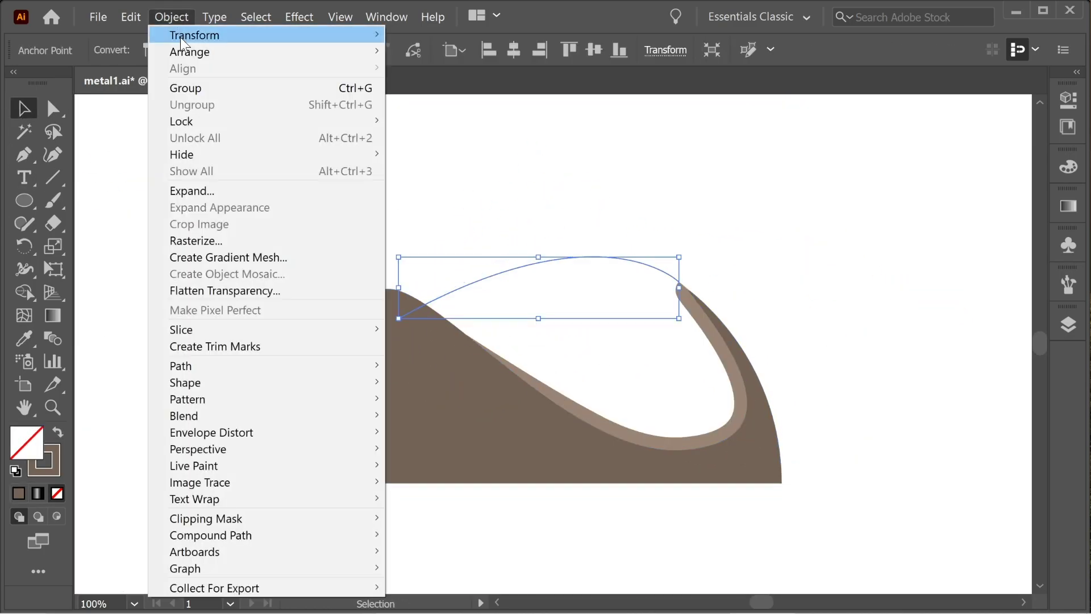
pyautogui.click(426, 418)
pyautogui.press('Return')
# - Extend the original arc with Pen points into a closed shape enclosing the upper half of the offset band
pyautogui.hotkey('ctrl', '=')
pyautogui.hotkey('ctrl', '=')
pyautogui.press('p')
pyautogui.moveTo(285, 136); pyautogui.dragTo(605, 231)
pyautogui.click(285, 383)
pyautogui.click(297, 346)
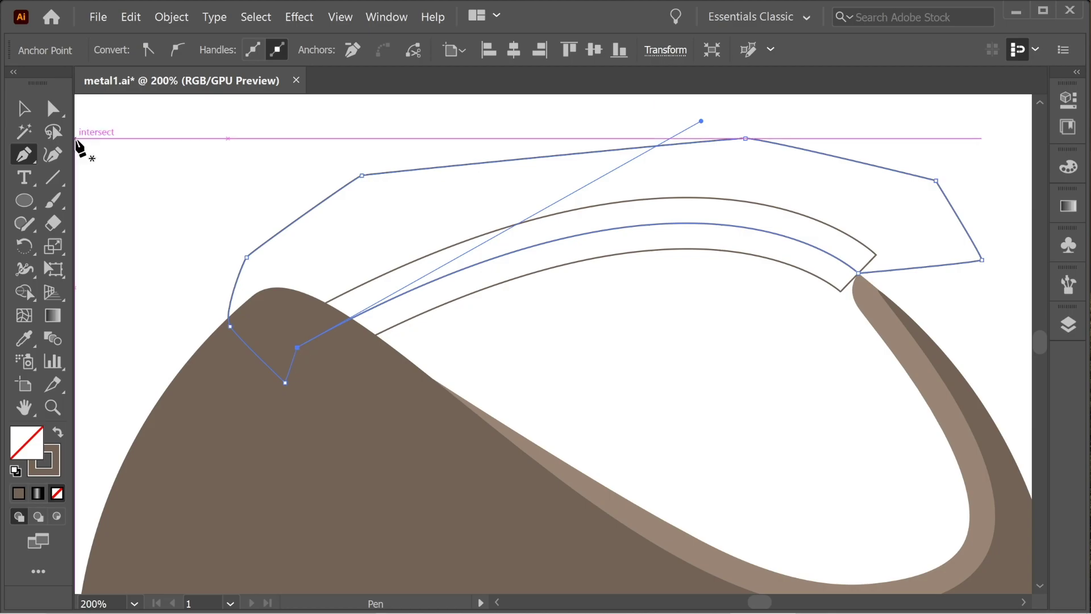
# - Select the closed Pen shape and the offset band and cut away the band's upper half with Shape Builder
pyautogui.press('v')
pyautogui.keyDown('shift'); pyautogui.click(397, 267); pyautogui.keyUp('shift')
pyautogui.click(22, 295)
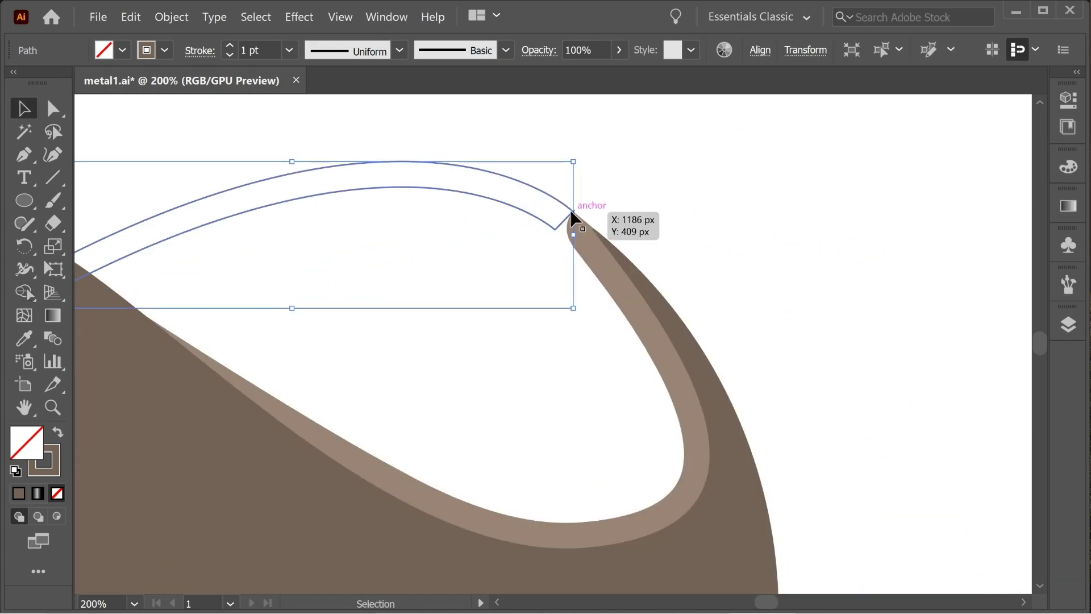
pyautogui.hotkey('ctrl', '=')
pyautogui.press('a')
pyautogui.moveTo(443, 275)
pyautogui.mouseDown()
pyautogui.moveTo(453, 375)
pyautogui.moveTo(514, 456)
pyautogui.mouseUp()
pyautogui.hotkey('ctrl', 'z')
pyautogui.hotkey('ctrl', 'z')
# - Draw a closed Pen shape bridging the gap between the arc band and the wave's right tip, and fill it with brown
pyautogui.press('p')
pyautogui.click(391, 303)
pyautogui.click(467, 303)
pyautogui.moveTo(391, 244); pyautogui.dragTo(370, 232)
pyautogui.click(358, 275)
pyautogui.moveTo(392, 303); pyautogui.dragTo(407, 311)
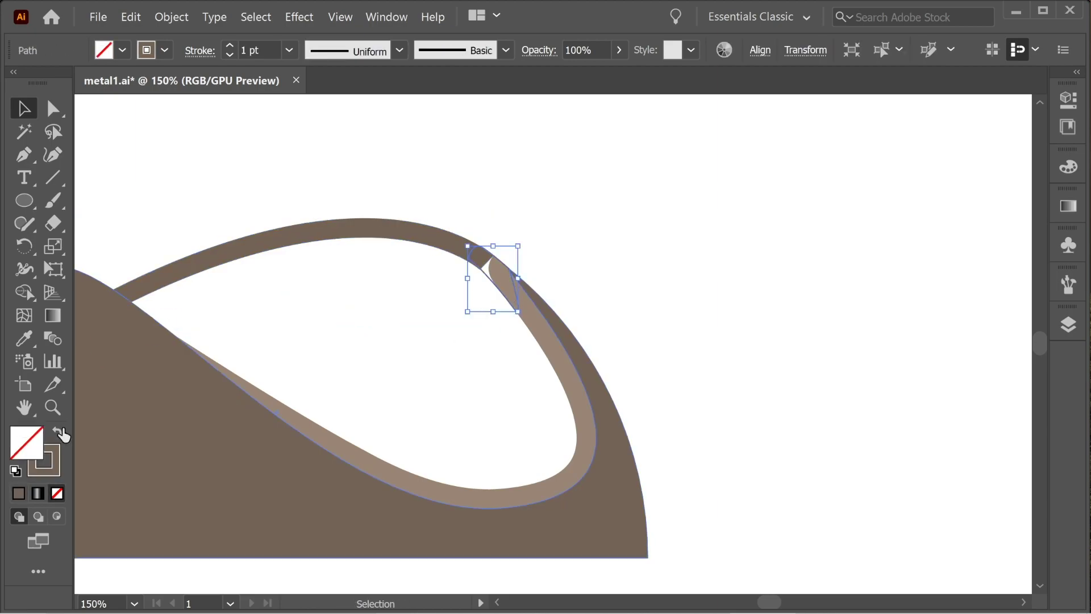
pyautogui.hotkey('ctrl', '=')
pyautogui.hotkey('ctrl', '=')
pyautogui.hotkey('ctrl', '=')
# - Recolor the arc band and bridge with the border's lighter brown and adjust the bridge's anchor points to smooth its inner edge
pyautogui.press('a')
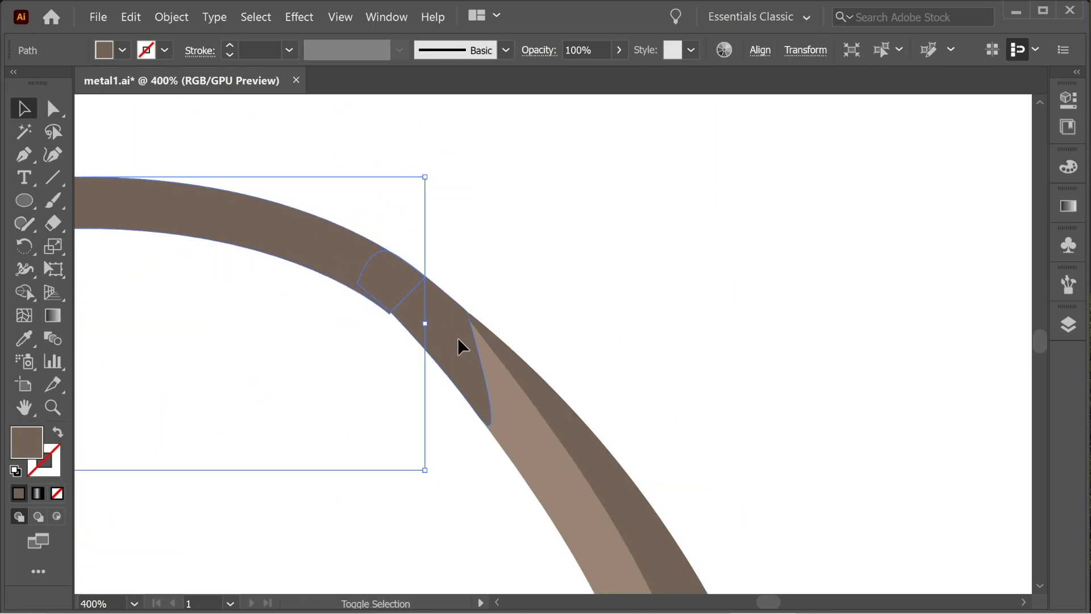
pyautogui.hotkey('ctrl', 'shift', 'a')
pyautogui.scroll(3, 390, 313)
pyautogui.moveTo(314, 207); pyautogui.dragTo(324, 227)
pyautogui.hotkey('ctrl', 'z')
pyautogui.moveTo(487, 402); pyautogui.dragTo(426, 268)
pyautogui.scroll(-2, 432, 295)
pyautogui.moveTo(529, 410); pyautogui.dragTo(511, 391)
pyautogui.moveTo(396, 254); pyautogui.dragTo(391, 255)
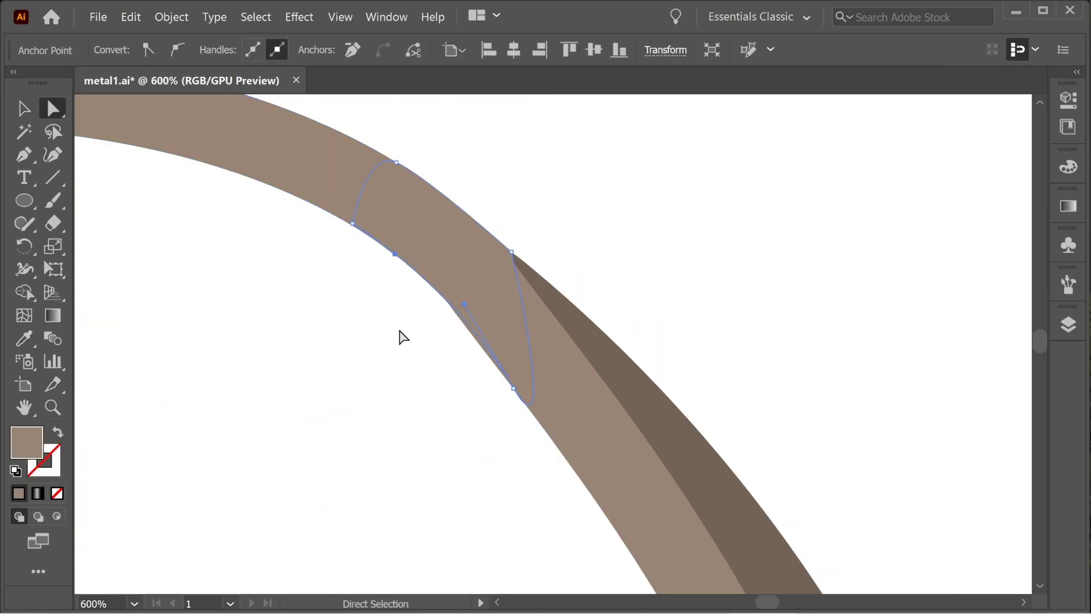
# - Select the arc band, the bridge and the border and merge them into one shape with Shape Builder
pyautogui.click(290, 276)
pyautogui.hotkey('ctrl', '-')
pyautogui.hotkey('ctrl', '-')
pyautogui.hotkey('ctrl', '-')
pyautogui.hotkey('ctrl', '-')
pyautogui.click(25, 110)
pyautogui.moveTo(397, 191); pyautogui.dragTo(483, 284)
pyautogui.click(25, 292)
pyautogui.moveTo(362, 288); pyautogui.dragTo(465, 297)
pyautogui.hotkey('ctrl', '=')
pyautogui.hotkey('ctrl', '=')
pyautogui.moveTo(450, 240); pyautogui.dragTo(616, 240)
pyautogui.moveTo(733, 258); pyautogui.dragTo(82, 425)
# - Change the inner wave shape's fill to a very dark brown in the Color Picker
pyautogui.click(24, 109)
pyautogui.doubleClick(27, 442)
pyautogui.click(243, 550)
pyautogui.click(643, 389)
pyautogui.hotkey('ctrl', '=')
pyautogui.hotkey('ctrl', '=')
pyautogui.hotkey('ctrl', '=')
pyautogui.click(25, 292)
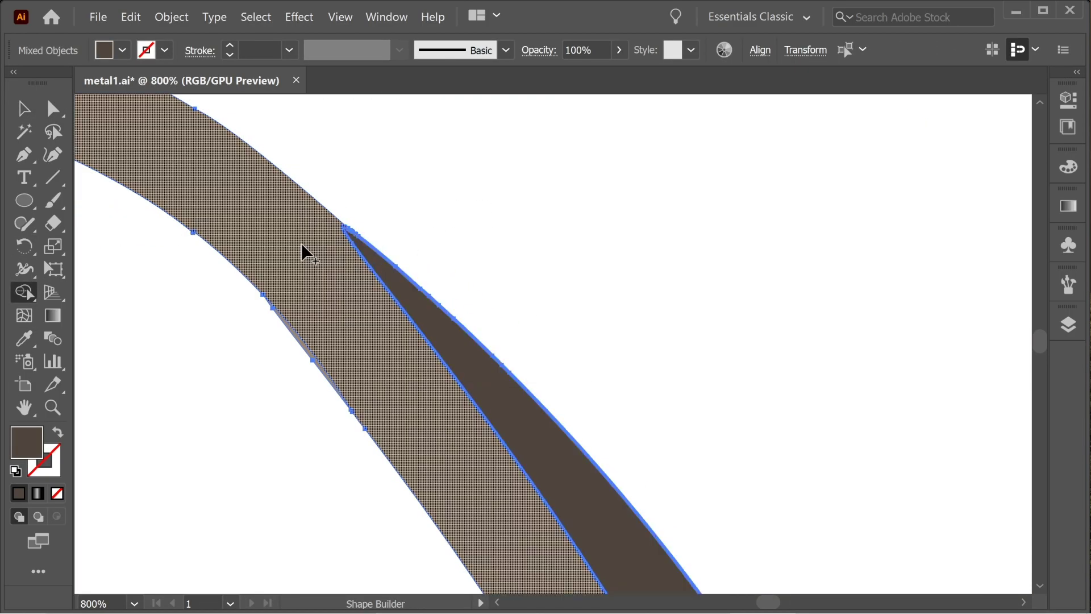
pyautogui.click(53, 109)
pyautogui.click(364, 284)
pyautogui.click(459, 267)
pyautogui.hotkey('ctrl', '=')
pyautogui.hotkey('ctrl', '=')
pyautogui.hotkey('ctrl', '=')
pyautogui.hotkey('ctrl', 'z')
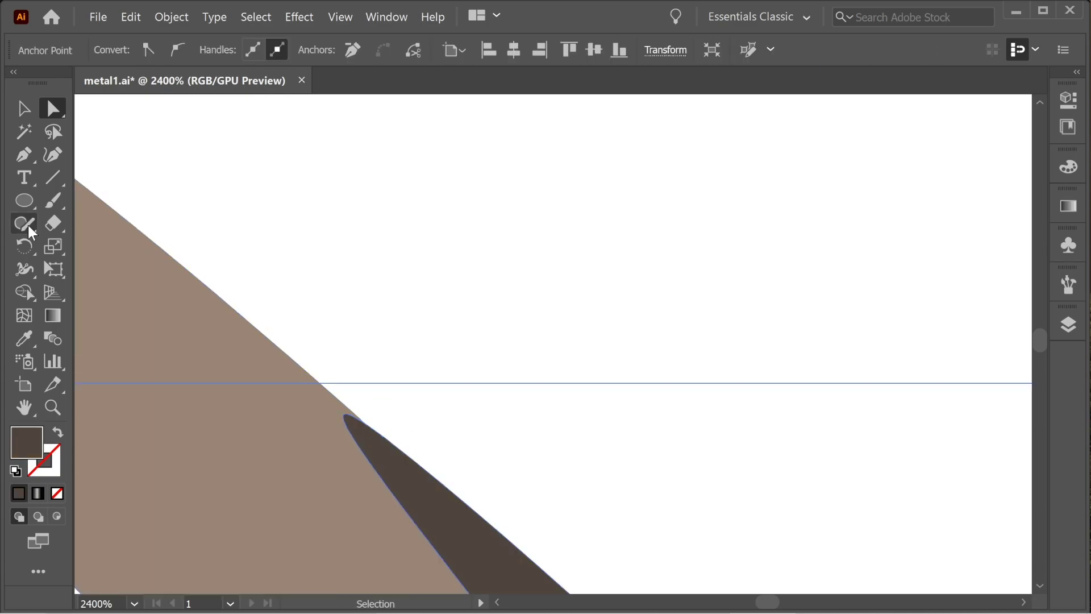
# - Try to sharpen the dark wave shape's rounded tip by editing and moving its end anchor points
pyautogui.moveTo(24, 154); pyautogui.dragTo(79, 200)
pyautogui.click(352, 422)
pyautogui.click(362, 423)
pyautogui.hotkey('ctrl', 'z')
pyautogui.press('a')
pyautogui.moveTo(347, 414); pyautogui.dragTo(338, 403)
pyautogui.hotkey('ctrl', 'z')
# - Draw a pointed Pen shape over the dark wave shape's tip and merge the two with Shape Builder
pyautogui.moveTo(520, 459); pyautogui.dragTo(487, 295)
pyautogui.press('p')
pyautogui.click(282, 216)
pyautogui.moveTo(407, 392); pyautogui.dragTo(487, 499)
pyautogui.click(281, 216)
pyautogui.hotkey('shift', 'm')
pyautogui.moveTo(498, 406); pyautogui.dragTo(403, 341)
pyautogui.click(25, 110)
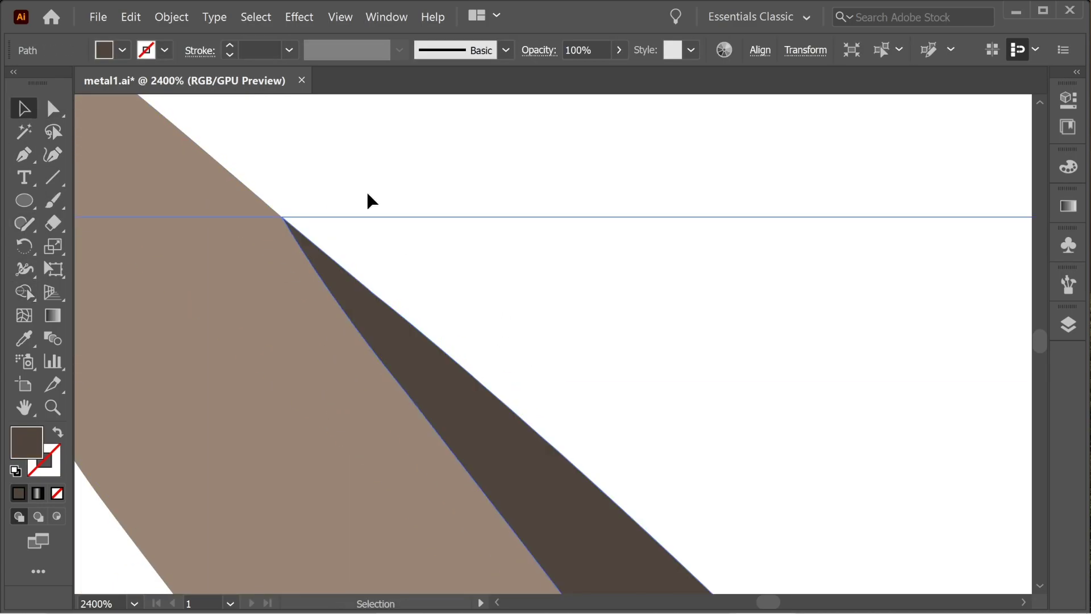
# - Examine the sharpened tip in the context of the whole emblem
pyautogui.click(621, 313)
pyautogui.hotkey('ctrl', '-')
pyautogui.hotkey('ctrl', '-')
pyautogui.hotkey('ctrl', '-')
pyautogui.hotkey('ctrl', '-')
pyautogui.hotkey('ctrl', '-')
pyautogui.hotkey('ctrl', '-')
pyautogui.hotkey('ctrl', '-')
pyautogui.hotkey('ctrl', '-')
# - Adjust the anchor points on the dark wave shape's inner edge near the tip to align it with the border
pyautogui.hotkey('ctrl', '=')
pyautogui.hotkey('ctrl', '=')
pyautogui.hotkey('ctrl', '=')
pyautogui.hotkey('ctrl', '=')
pyautogui.hotkey('ctrl', '=')
pyautogui.hotkey('ctrl', '=')
pyautogui.moveTo(515, 444); pyautogui.dragTo(504, 362)
pyautogui.press('a')
pyautogui.moveTo(410, 355); pyautogui.dragTo(435, 385)
pyautogui.moveTo(544, 536); pyautogui.dragTo(430, 395)
# - Draw a closed Pen shape along the dark wave shape's inner edge near the tip, and clean up the overlap with Shape Builder
pyautogui.click(24, 108)
pyautogui.hotkey('ctrl', '-')
pyautogui.press('p')
pyautogui.moveTo(353, 250); pyautogui.dragTo(731, 412)
pyautogui.click(365, 277)
pyautogui.click(478, 432)
pyautogui.click(389, 438)
pyautogui.click(326, 351)
pyautogui.click(365, 277)
pyautogui.click(25, 292)
pyautogui.keyDown('alt'); pyautogui.click(377, 353); pyautogui.keyUp('alt')
pyautogui.click(424, 368)
# - Reshape the inner edge segment of the dark wave shape just below its pointed tip
pyautogui.hotkey('ctrl', '=')
pyautogui.hotkey('ctrl', '=')
pyautogui.hotkey('ctrl', '=')
pyautogui.hotkey('ctrl', '=')
pyautogui.moveTo(541, 348); pyautogui.dragTo(522, 329)
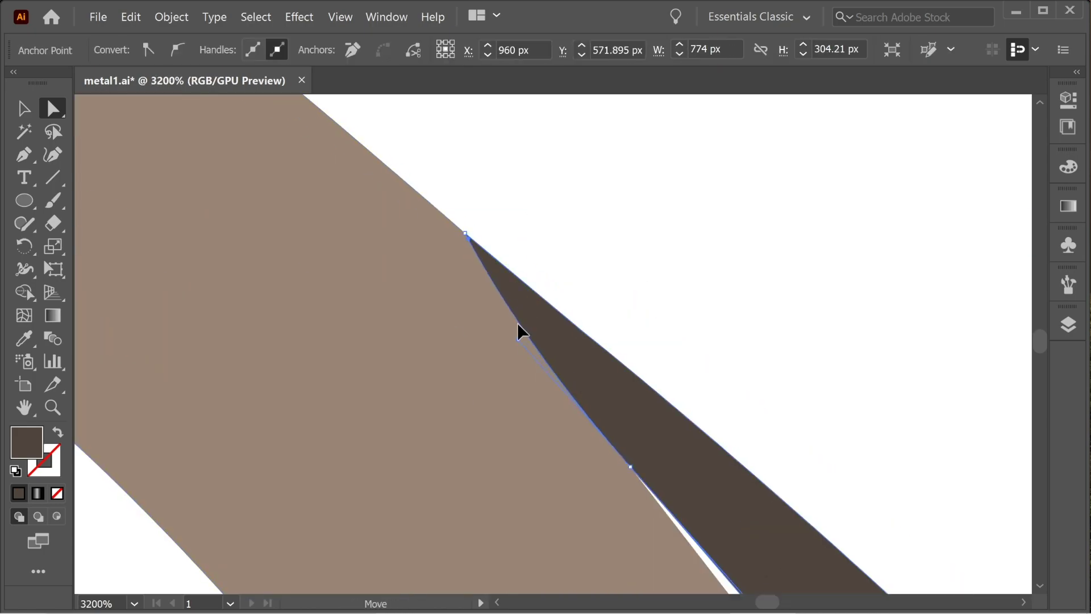
# - Draw a closed Pen wedge over the dark wave shape's tip and merge it in with Shape Builder
pyautogui.hotkey('ctrl', '-')
pyautogui.hotkey('ctrl', '-')
pyautogui.hotkey('ctrl', '-')
pyautogui.hotkey('ctrl', '-')
pyautogui.hotkey('ctrl', '-')
pyautogui.hotkey('ctrl', '-')
pyautogui.hotkey('ctrl', '-')
pyautogui.hotkey('ctrl', '-')
pyautogui.hotkey('ctrl', '-')
pyautogui.hotkey('ctrl', '-')
pyautogui.click(20, 160)
pyautogui.hotkey('ctrl', '=')
pyautogui.hotkey('ctrl', '=')
pyautogui.hotkey('ctrl', '=')
pyautogui.hotkey('ctrl', '=')
pyautogui.hotkey('ctrl', '=')
pyautogui.hotkey('ctrl', '=')
pyautogui.hotkey('ctrl', '=')
pyautogui.click(393, 192)
pyautogui.click(568, 384)
pyautogui.click(557, 328)
pyautogui.click(393, 192)
pyautogui.click(25, 292)
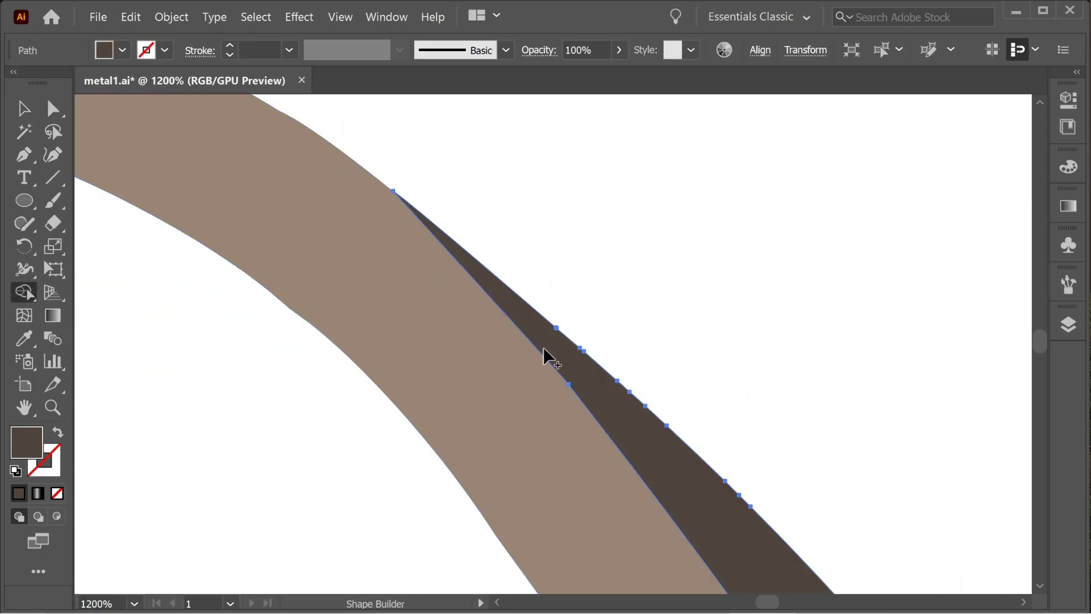
pyautogui.moveTo(482, 288); pyautogui.dragTo(591, 367)
# - Refine the anchor points along the lighter border's inner edge at the bend near the tip, removing the surplus one
pyautogui.click(24, 108)
pyautogui.moveTo(655, 406); pyautogui.dragTo(721, 402)
pyautogui.hotkey('ctrl', '-')
pyautogui.click(24, 155)
pyautogui.click(354, 278)
pyautogui.moveTo(487, 397); pyautogui.dragTo(528, 455)
pyautogui.press('a')
pyautogui.click(423, 343)
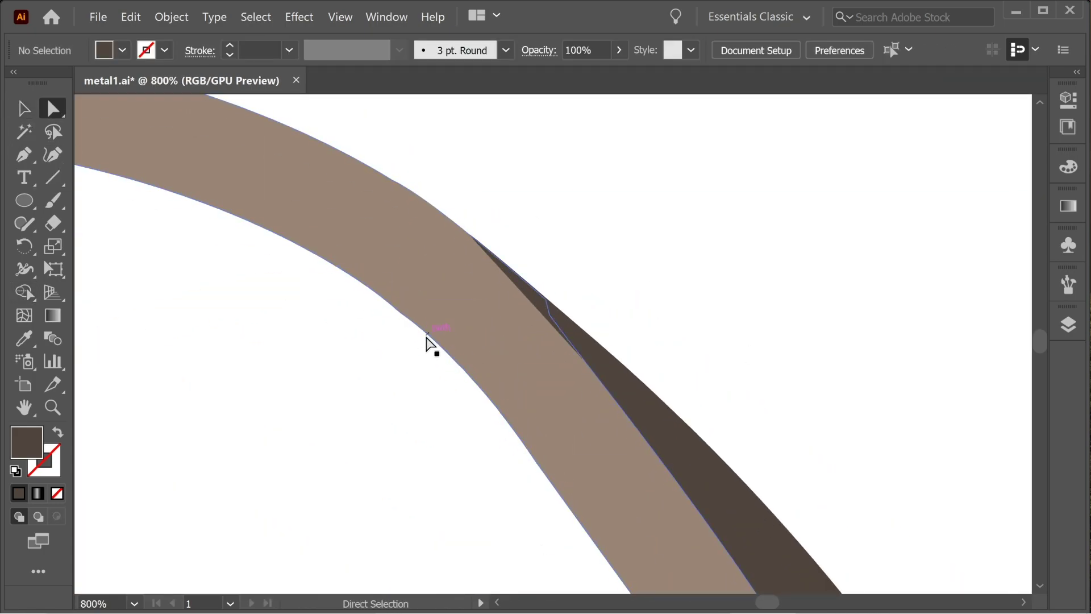
pyautogui.click(405, 313)
pyautogui.click(499, 409)
pyautogui.click(537, 463)
pyautogui.press('a')
pyautogui.press('-')
pyautogui.click(445, 366)
pyautogui.press('a')
pyautogui.click(176, 243)
# - Draw a closed Pen patch along the lighter border's inner edge at the bend and merge it into the border with Shape Builder
pyautogui.hotkey('ctrl', '-')
pyautogui.hotkey('ctrl', '-')
pyautogui.hotkey('ctrl', '-')
pyautogui.hotkey('ctrl', '-')
pyautogui.hotkey('ctrl', '-')
pyautogui.scroll(3, 801, 244)
pyautogui.click(24, 154)
pyautogui.click(447, 325)
pyautogui.moveTo(514, 406); pyautogui.dragTo(536, 442)
pyautogui.click(448, 327)
pyautogui.keyDown('ctrl'); pyautogui.keyDown('shift'); pyautogui.click(472, 323); pyautogui.keyUp('shift'); pyautogui.keyUp('ctrl')
pyautogui.hotkey('shift', 'm')
pyautogui.moveTo(455, 335); pyautogui.dragTo(483, 330)
pyautogui.press('a')
pyautogui.hotkey('ctrl', 'shift', 'a')
pyautogui.hotkey('ctrl', '-')
pyautogui.hotkey('ctrl', '-')
pyautogui.hotkey('ctrl', '-')
pyautogui.hotkey('ctrl', '-')
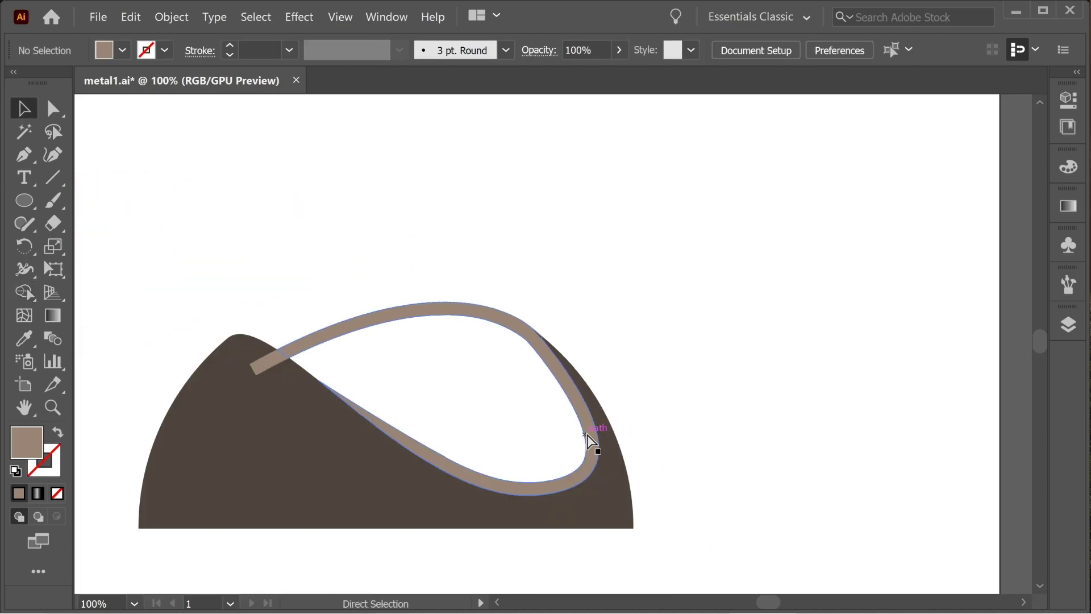
# - Try to delete the left end of the lighter border where it overlaps the dark hump
pyautogui.hotkey('ctrl', '+')
pyautogui.moveTo(584, 440); pyautogui.dragTo(686, 435)
pyautogui.click(265, 357)
pyautogui.press('Delete')
pyautogui.press('Delete')
pyautogui.hotkey('ctrl', 'z')
pyautogui.hotkey('ctrl', 'z')
pyautogui.hotkey('ctrl', 'z')
pyautogui.hotkey('ctrl', 'z')
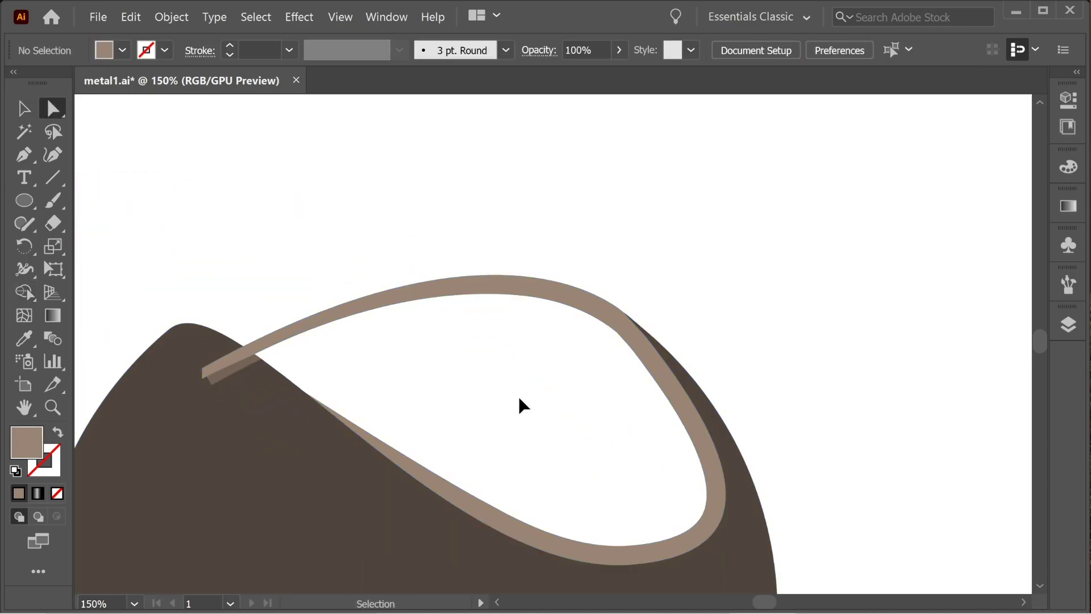
# - Reshape the left end of the lighter border so the arch tapers toward the dark hump
pyautogui.hotkey('ctrl', '-')
pyautogui.hotkey('ctrl', '-')
pyautogui.hotkey('ctrl', '+')
pyautogui.hotkey('ctrl', '+')
pyautogui.hscroll(5, 483, 390)
pyautogui.hotkey('ctrl', 'shift', 'a')
pyautogui.hotkey('ctrl', '-')
pyautogui.scroll(3, 300, 303)
pyautogui.moveTo(419, 406); pyautogui.dragTo(403, 394)
pyautogui.click(533, 412)
pyautogui.moveTo(534, 412); pyautogui.dragTo(376, 356)
pyautogui.moveTo(239, 342); pyautogui.dragTo(234, 339)
# - Delete the leftover piece of the border lying over the dark hump
pyautogui.press('v')
pyautogui.click(187, 365)
pyautogui.press('Delete')
pyautogui.click(110, 310)
pyautogui.moveTo(415, 323); pyautogui.dragTo(336, 203)
pyautogui.moveTo(546, 210); pyautogui.dragTo(309, 323)
pyautogui.hotkey('ctrl', 'shift', 'a')
pyautogui.hotkey('ctrl', '-')
pyautogui.hotkey('ctrl', '-')
pyautogui.hotkey('ctrl', '-')
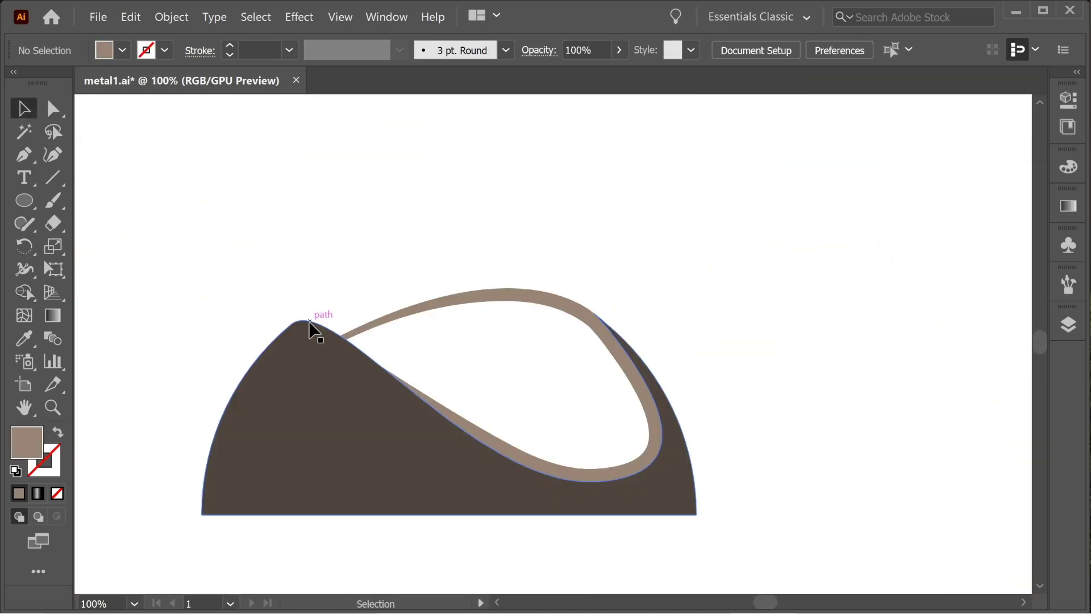
# - Place a duplicate of the dark wave shape above and to the right of the emblem
pyautogui.scroll(-4, 693, 329)
pyautogui.moveTo(760, 315); pyautogui.dragTo(851, 323)
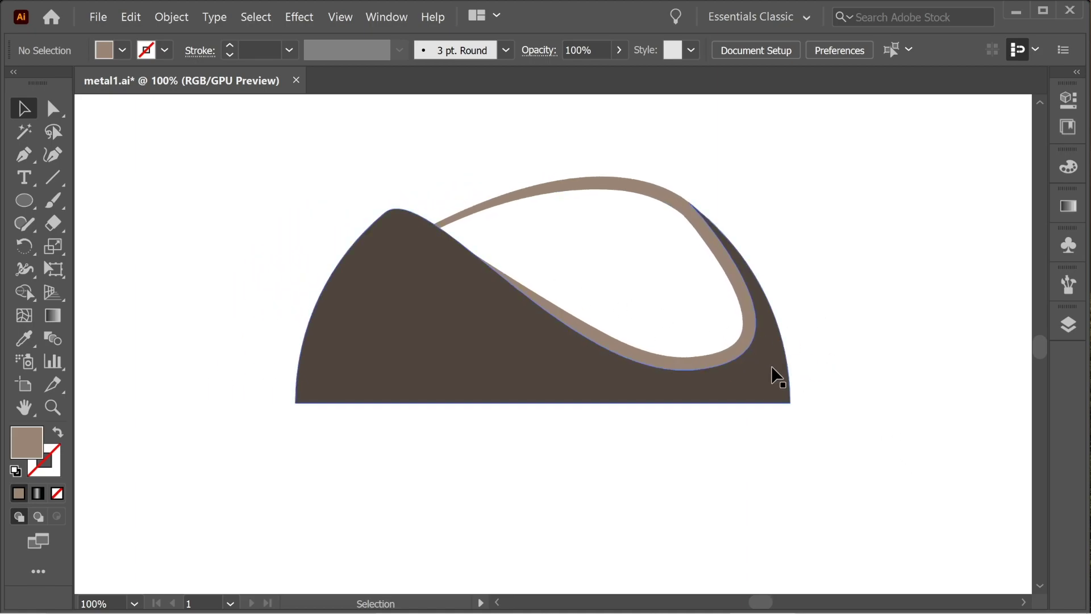
pyautogui.click(753, 377)
pyautogui.moveTo(815, 382); pyautogui.dragTo(526, 343)
pyautogui.moveTo(460, 342); pyautogui.dragTo(933, 256)
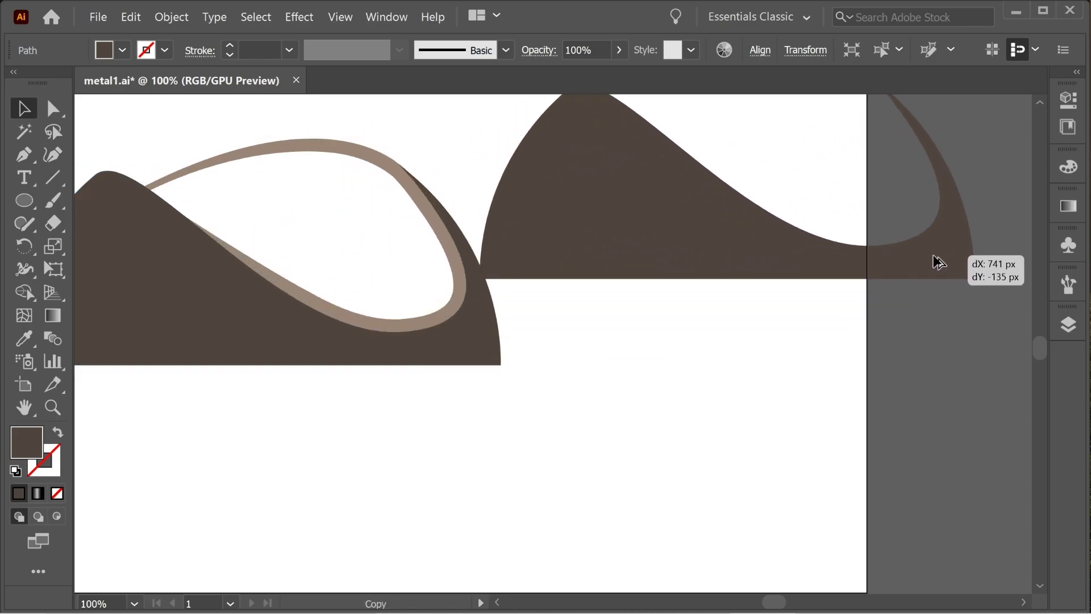
pyautogui.moveTo(727, 296); pyautogui.dragTo(438, 455)
# - Apply Offset Path to the duplicated wave shape with an offset of -5 px and miter joins
pyautogui.moveTo(426, 392); pyautogui.dragTo(297, 250)
pyautogui.click(171, 17)
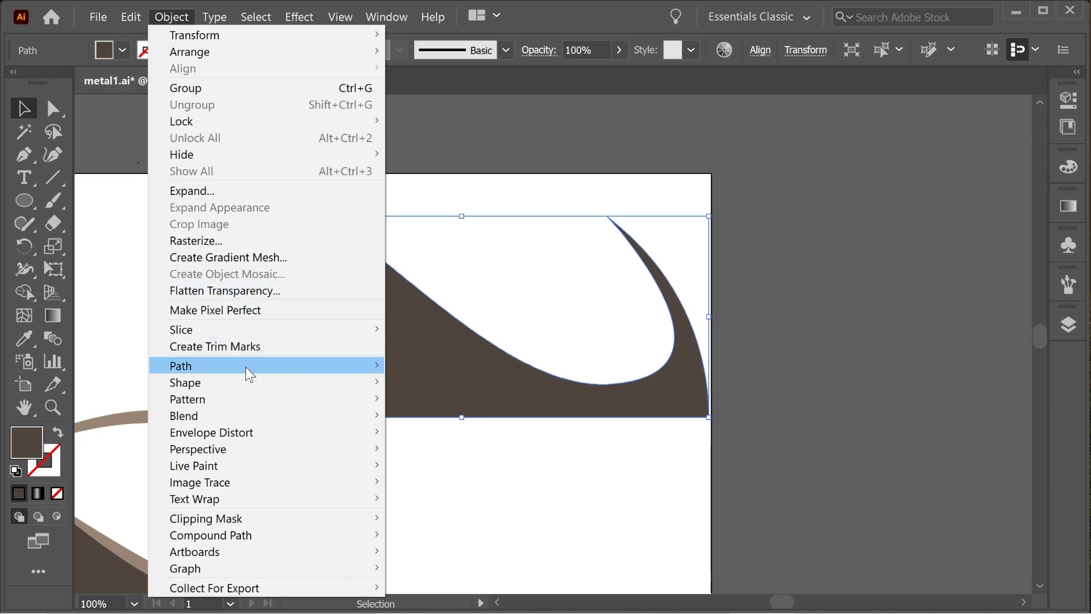
pyautogui.moveTo(250, 373)
pyautogui.click(475, 419)
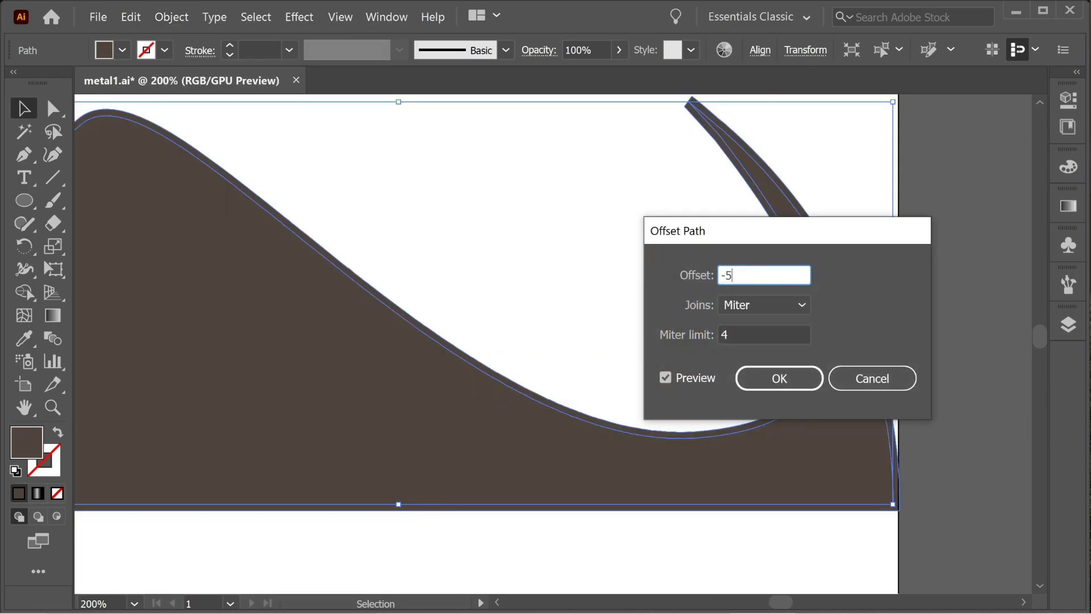
pyautogui.press('Return')
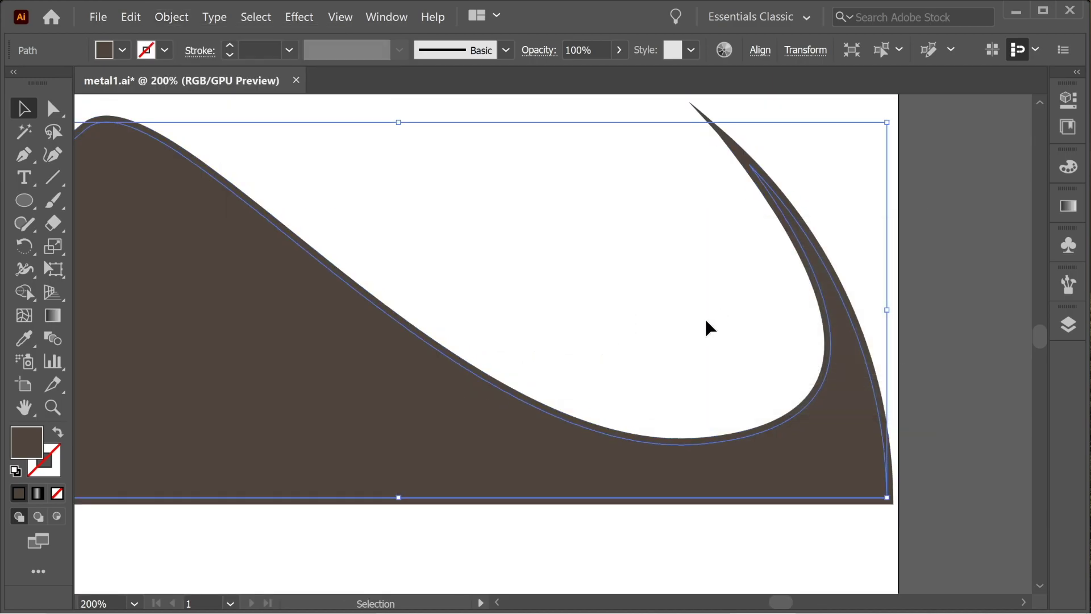
# - Fill the inner offset shape with a light orange-brown color
pyautogui.click(705, 366)
pyautogui.click(754, 451)
pyautogui.doubleClick(26, 442)
pyautogui.click(305, 439)
pyautogui.click(667, 398)
pyautogui.moveTo(719, 467); pyautogui.dragTo(690, 568)
pyautogui.hotkey('ctrl', 'z')
pyautogui.click(635, 321)
# - Draw a closed orange-brown Pen shape over the hump of the duplicated wave, with one edge curving along its slope
pyautogui.press('p')
pyautogui.moveTo(356, 295); pyautogui.dragTo(323, 281)
pyautogui.click(374, 317)
pyautogui.hotkey('ctrl', 'z')
pyautogui.click(364, 302)
pyautogui.moveTo(469, 378); pyautogui.dragTo(487, 388)
pyautogui.click(392, 422)
pyautogui.click(280, 324)
pyautogui.moveTo(346, 194); pyautogui.dragTo(372, 220)
pyautogui.click(364, 302)
# - Draw a closed orange-brown Pen shape over the pointed upper-right tip of the duplicated wave, with one edge following its inner curve
pyautogui.moveTo(494, 271); pyautogui.dragTo(227, 364)
pyautogui.click(387, 183)
pyautogui.moveTo(446, 245); pyautogui.dragTo(477, 287)
pyautogui.click(508, 322)
pyautogui.moveTo(378, 141); pyautogui.dragTo(367, 135)
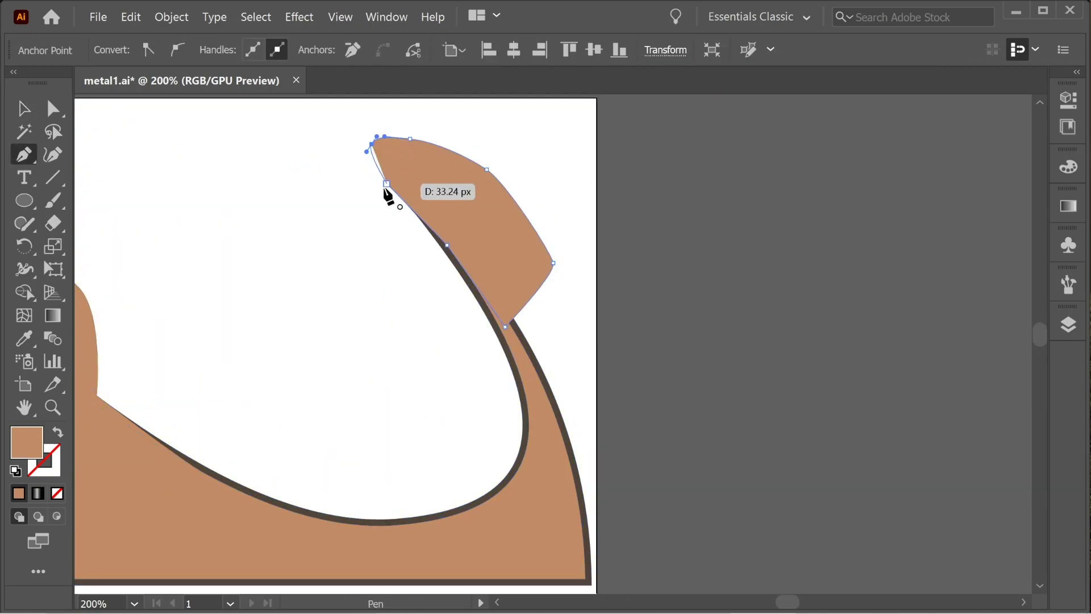
pyautogui.click(386, 182)
pyautogui.press('v')
# - Cut the orange-brown inset area out of the duplicated dark wave with Shape Builder, leaving a thin outline
pyautogui.moveTo(434, 404); pyautogui.dragTo(582, 332)
pyautogui.click(606, 421)
pyautogui.click(689, 498)
pyautogui.click(675, 427)
pyautogui.moveTo(728, 486); pyautogui.dragTo(672, 420)
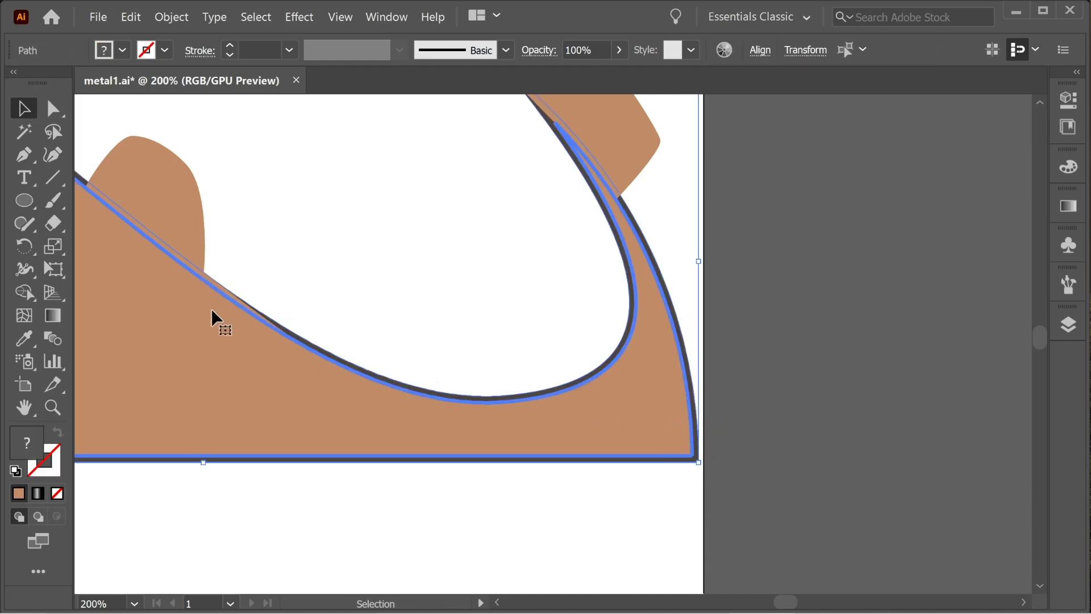
pyautogui.click(24, 292)
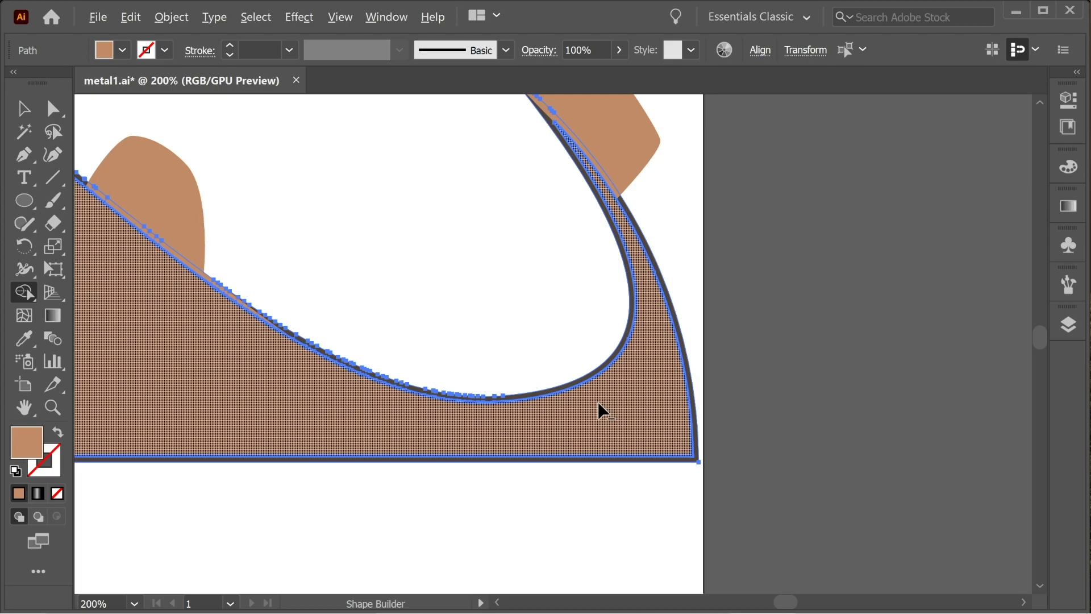
pyautogui.keyDown('alt'); pyautogui.click(629, 404); pyautogui.keyUp('alt')
pyautogui.press('v')
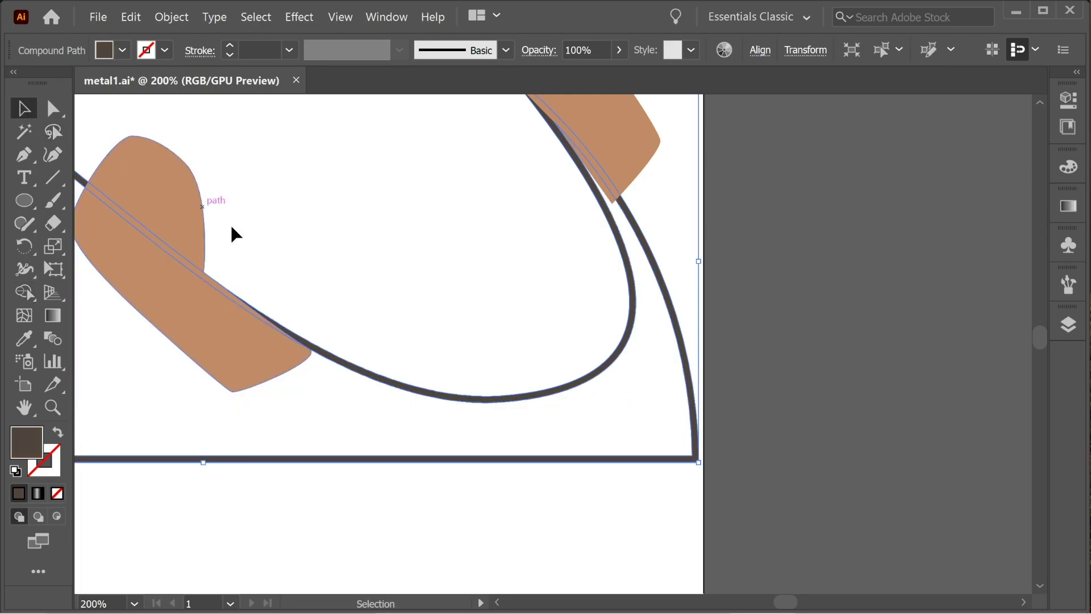
# - Trim the dark outline with the two orange-brown shapes in Shape Builder, keeping only the curved sliver tapered at both ends
pyautogui.moveTo(605, 464); pyautogui.dragTo(618, 507)
pyautogui.hotkey('ctrl', 'z')
pyautogui.moveTo(826, 413); pyautogui.dragTo(183, 187)
pyautogui.moveTo(273, 302); pyautogui.dragTo(382, 214)
pyautogui.click(23, 294)
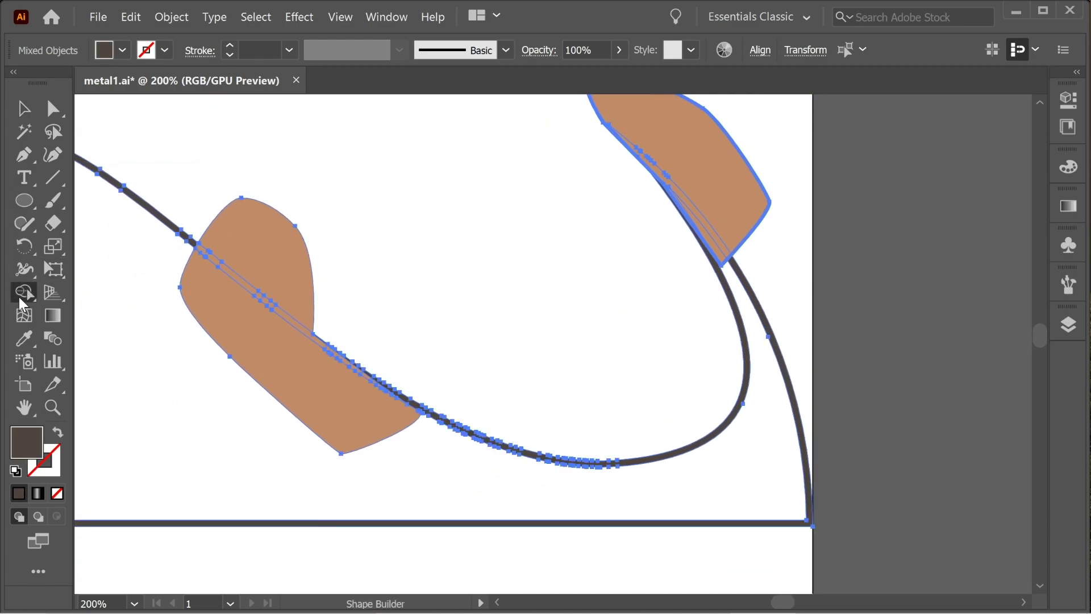
pyautogui.keyDown('alt'); pyautogui.click(275, 346); pyautogui.keyUp('alt')
pyautogui.keyDown('alt'); pyautogui.click(271, 282); pyautogui.keyUp('alt')
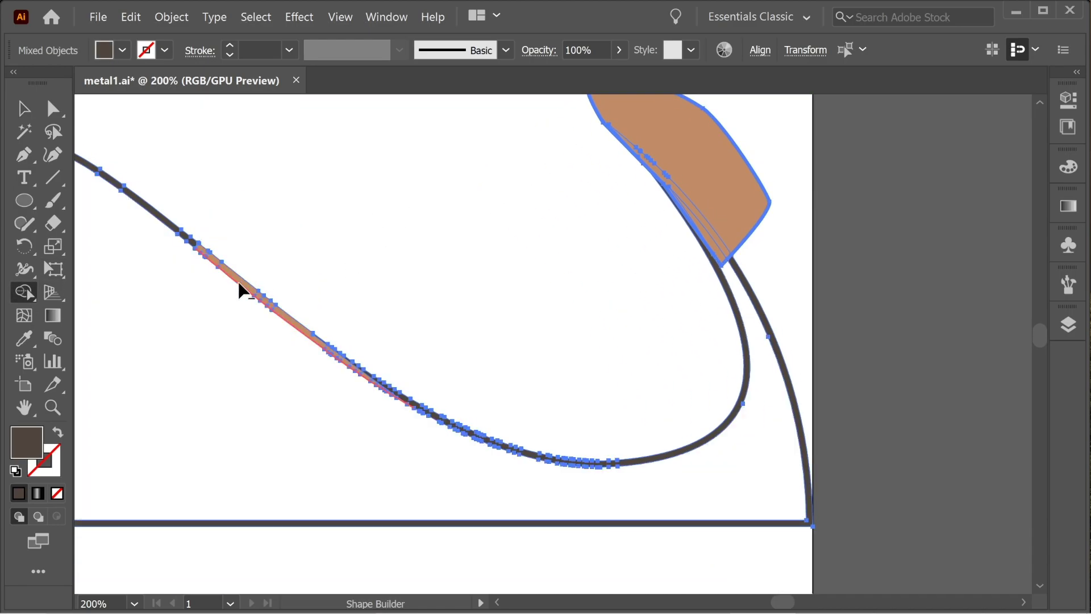
pyautogui.keyDown('alt'); pyautogui.click(183, 250); pyautogui.keyUp('alt')
pyautogui.keyDown('alt'); pyautogui.click(716, 195); pyautogui.keyUp('alt')
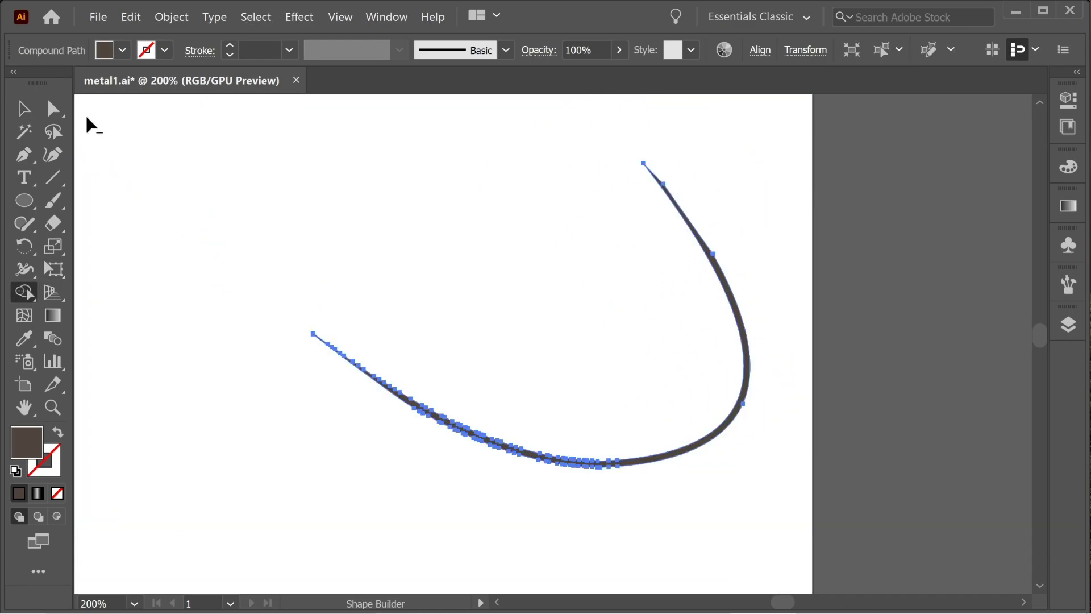
pyautogui.click(24, 108)
# - Fill the tapered sliver with a light beige and place it along the outer edge of the emblem's lighter border
pyautogui.click(355, 186)
pyautogui.click(737, 303)
pyautogui.moveTo(527, 411); pyautogui.dragTo(824, 198)
pyautogui.moveTo(824, 239); pyautogui.dragTo(589, 353)
pyautogui.doubleClick(26, 443)
pyautogui.click(232, 442)
pyautogui.click(643, 389)
pyautogui.moveTo(522, 345); pyautogui.dragTo(357, 518)
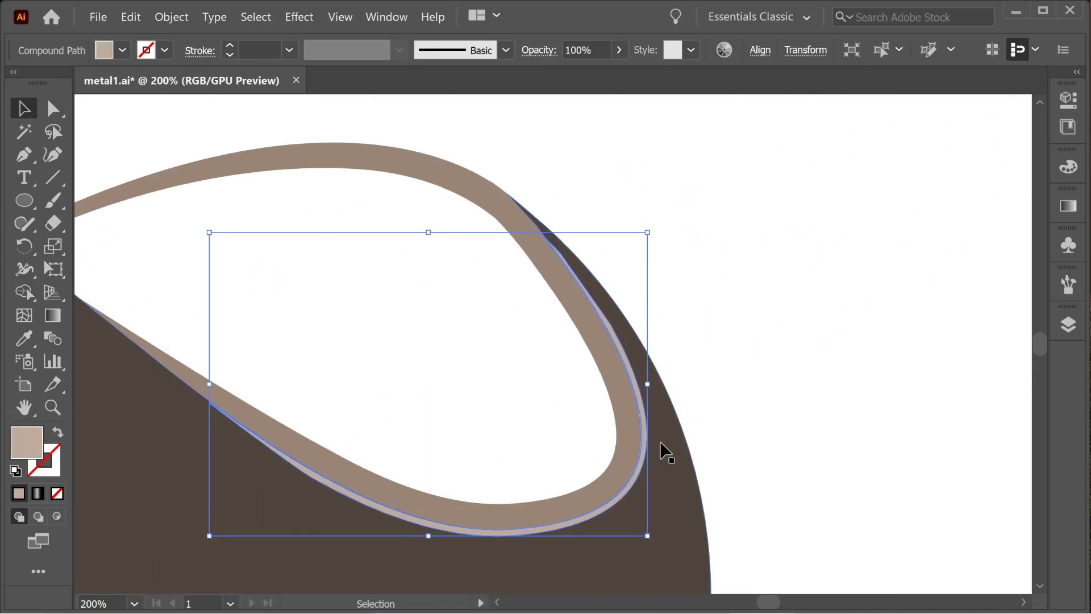
pyautogui.click(761, 437)
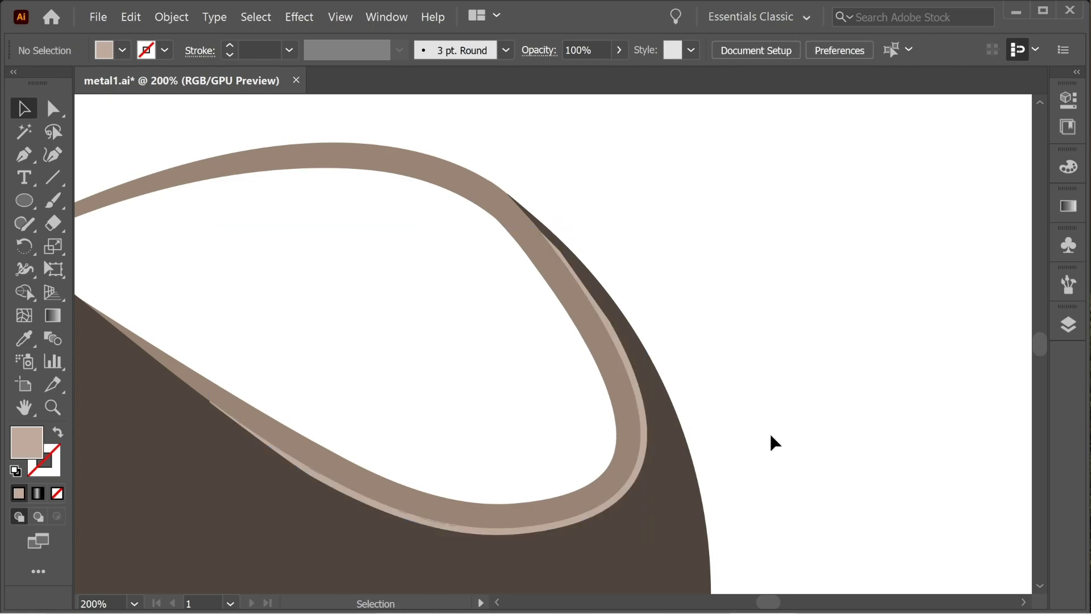
# - Move the anchor at the beige sliver's upper tip inward and try repositioning the bend anchor below it
pyautogui.click(578, 520)
pyautogui.click(721, 496)
pyautogui.hotkey('ctrl', '+')
pyautogui.hotkey('ctrl', '+')
pyautogui.hotkey('ctrl', '+')
pyautogui.hotkey('ctrl', '+')
pyautogui.moveTo(615, 248); pyautogui.dragTo(442, 461)
pyautogui.moveTo(413, 375); pyautogui.dragTo(388, 405)
pyautogui.press('a')
pyautogui.moveTo(380, 210); pyautogui.dragTo(397, 240)
pyautogui.moveTo(580, 489); pyautogui.dragTo(539, 434)
pyautogui.moveTo(580, 489)
pyautogui.mouseDown()
pyautogui.moveTo(578, 498)
pyautogui.moveTo(580, 490)
pyautogui.mouseUp()
pyautogui.moveTo(539, 435); pyautogui.dragTo(509, 383)
pyautogui.hotkey('ctrl', 'z')
pyautogui.hotkey('ctrl', 'z')
pyautogui.hotkey('ctrl', 'z')
# - Fine-tune the anchor points around the upper bend of the beige sliver
pyautogui.moveTo(579, 489)
pyautogui.mouseDown()
pyautogui.moveTo(499, 372)
pyautogui.moveTo(573, 490)
pyautogui.mouseUp()
pyautogui.click(662, 478)
pyautogui.click(714, 477)
pyautogui.click(499, 372)
pyautogui.click(664, 477)
pyautogui.click(713, 500)
pyautogui.moveTo(717, 534); pyautogui.dragTo(676, 345)
# - Refine the lower-left end of the beige sliver where it meets the wave edge, and deselect the artwork
pyautogui.hotkey('ctrl', '-')
pyautogui.hotkey('ctrl', '-')
pyautogui.hotkey('ctrl', '-')
pyautogui.hotkey('ctrl', '-')
pyautogui.hotkey('ctrl', '-')
pyautogui.moveTo(313, 368); pyautogui.dragTo(545, 409)
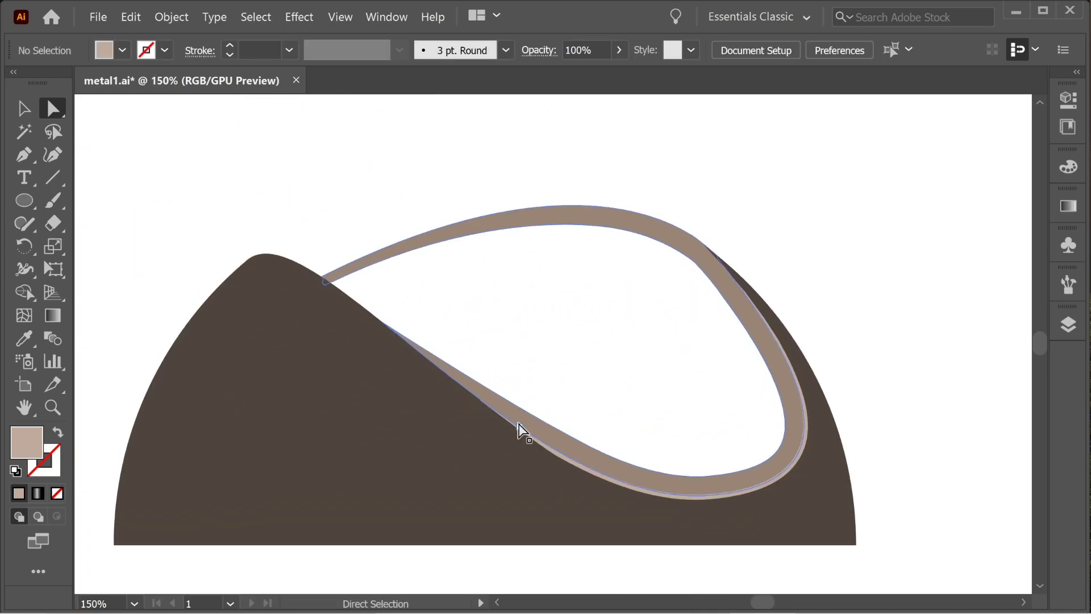
pyautogui.hotkey('ctrl', '+')
pyautogui.hotkey('ctrl', '+')
pyautogui.hotkey('ctrl', '+')
pyautogui.hotkey('ctrl', '+')
pyautogui.moveTo(394, 485); pyautogui.dragTo(591, 282)
pyautogui.moveTo(15, 160); pyautogui.dragTo(104, 206)
pyautogui.click(458, 366)
pyautogui.press('v')
pyautogui.click(465, 207)
pyautogui.moveTo(745, 559); pyautogui.dragTo(554, 397)
pyautogui.scroll(-5, 555, 398)
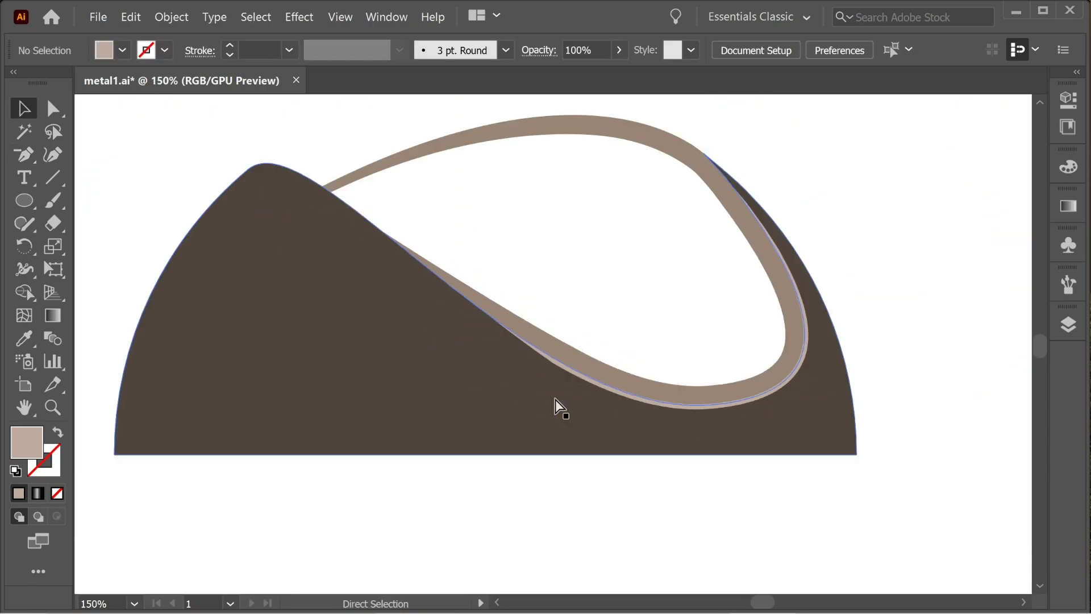
# - Select all parts of the half emblem and copy them
pyautogui.moveTo(777, 253); pyautogui.dragTo(748, 278)
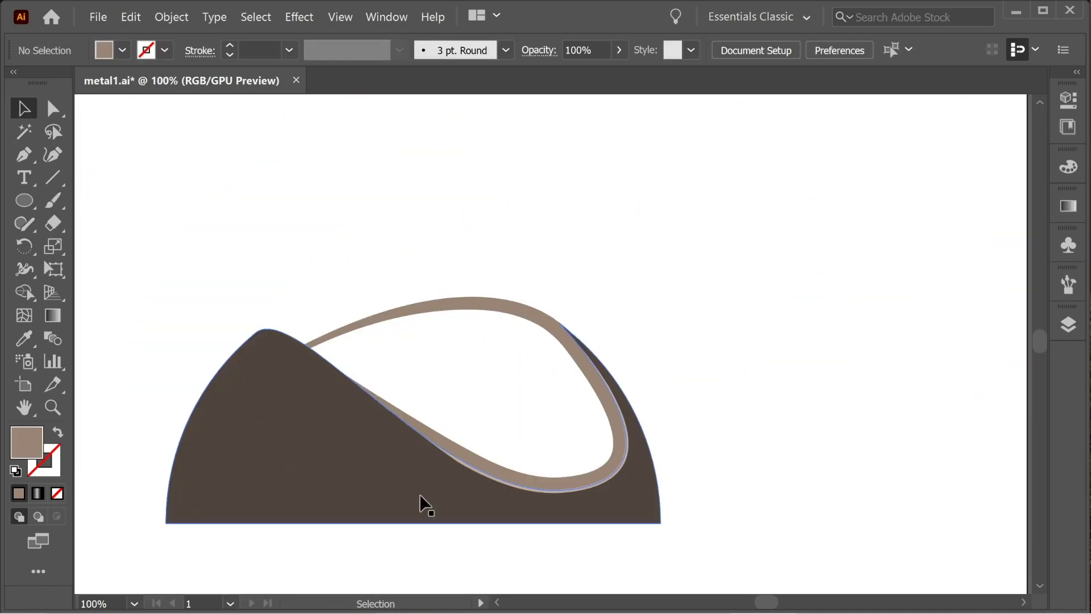
pyautogui.moveTo(446, 493); pyautogui.dragTo(522, 354)
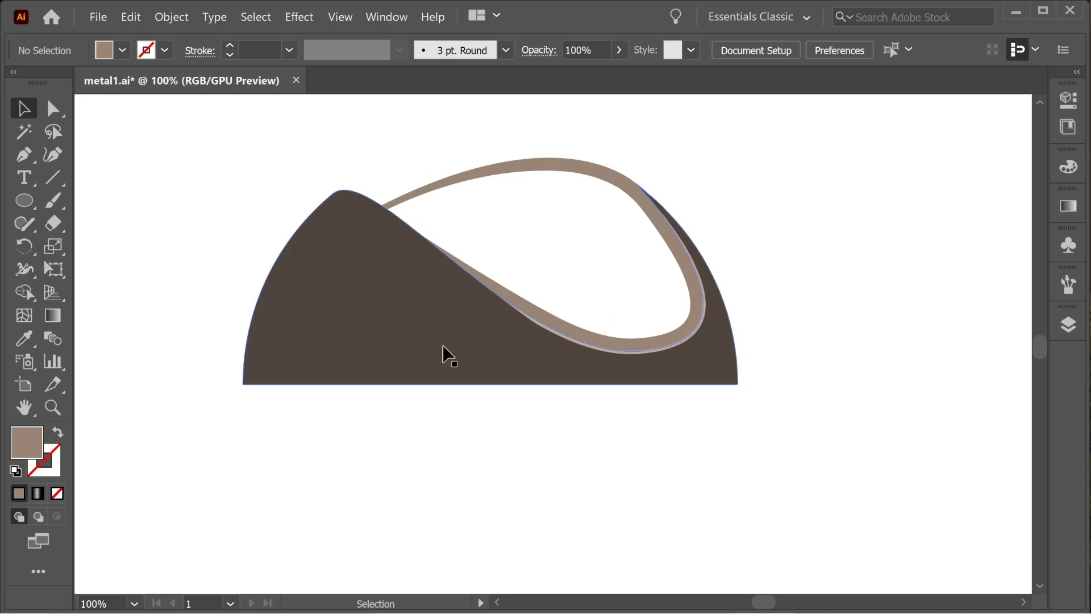
pyautogui.moveTo(511, 394); pyautogui.dragTo(512, 402)
pyautogui.moveTo(679, 369); pyautogui.dragTo(230, 149)
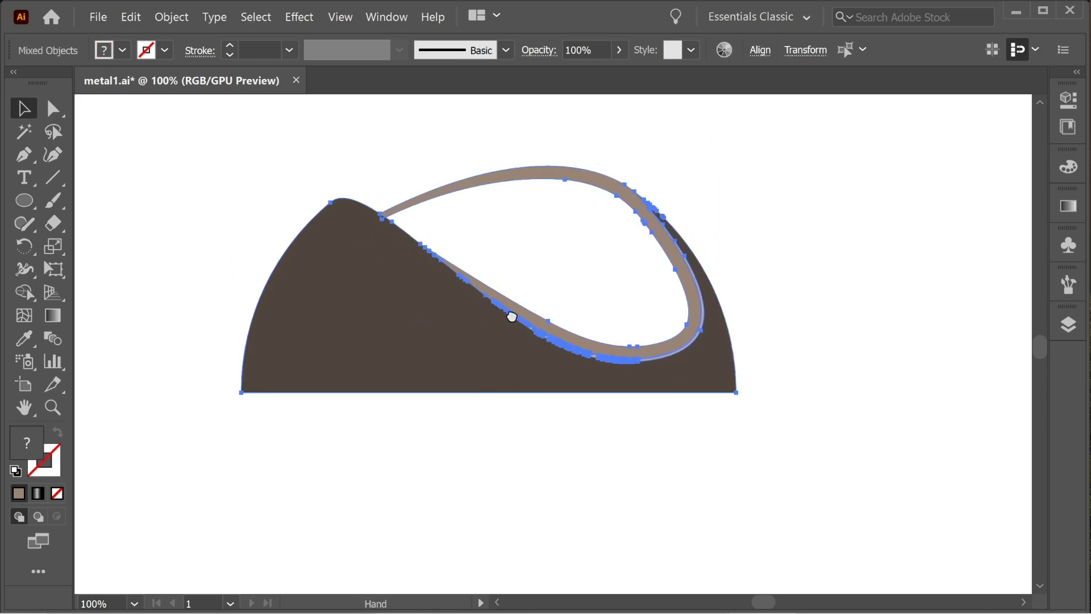
pyautogui.scroll(2, 511, 312)
pyautogui.moveTo(461, 399); pyautogui.dragTo(506, 323)
pyautogui.moveTo(529, 383); pyautogui.dragTo(427, 382)
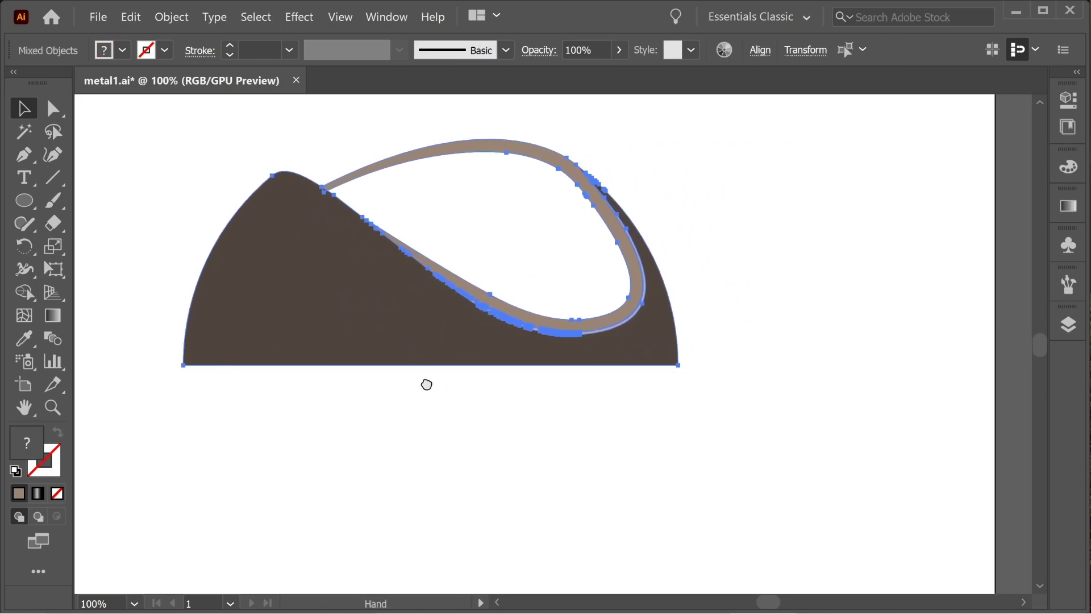
pyautogui.moveTo(410, 323); pyautogui.dragTo(430, 334)
pyautogui.hotkey('ctrl', 'c')
pyautogui.press('ctrl')
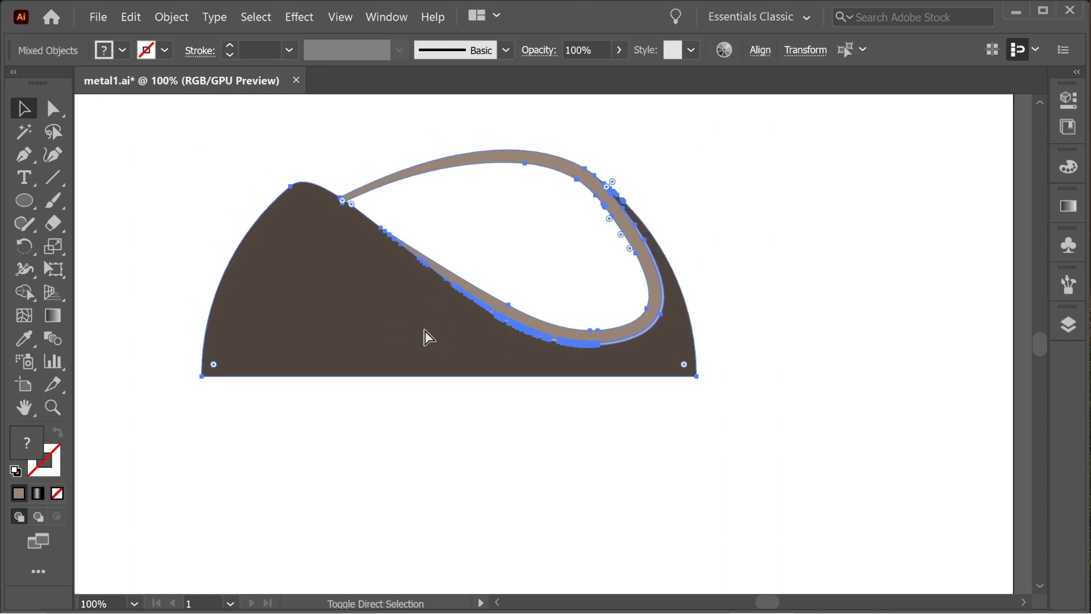
# - Place a duplicate of the half emblem rotated 180 degrees beneath the original so their flat edges meet
pyautogui.moveTo(697, 143); pyautogui.dragTo(207, 341)
pyautogui.moveTo(527, 250); pyautogui.dragTo(543, 434)
pyautogui.click(827, 463)
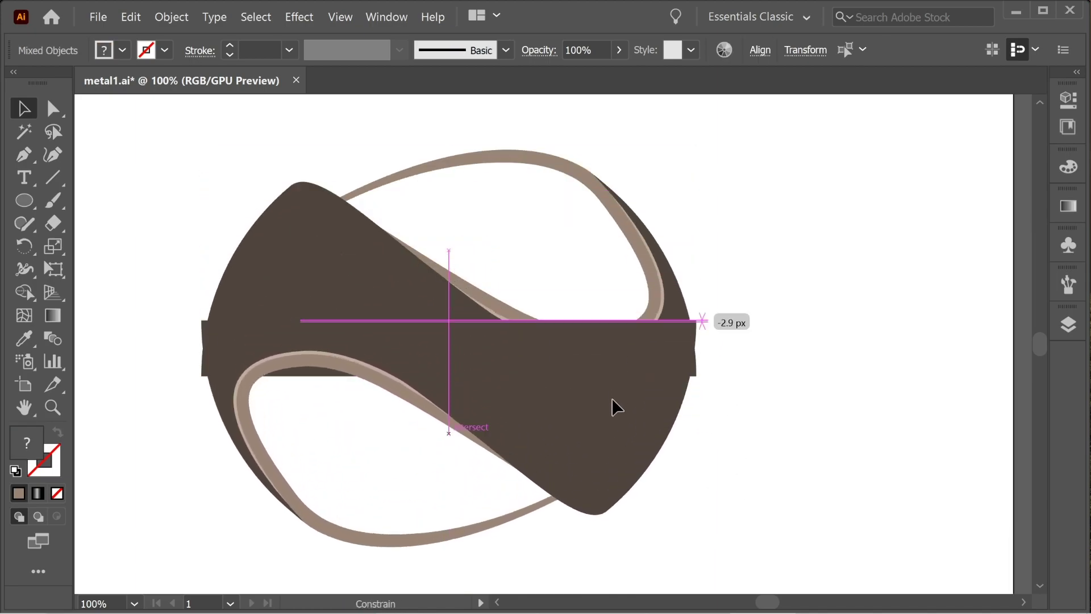
pyautogui.moveTo(612, 401); pyautogui.dragTo(608, 460)
pyautogui.click(759, 445)
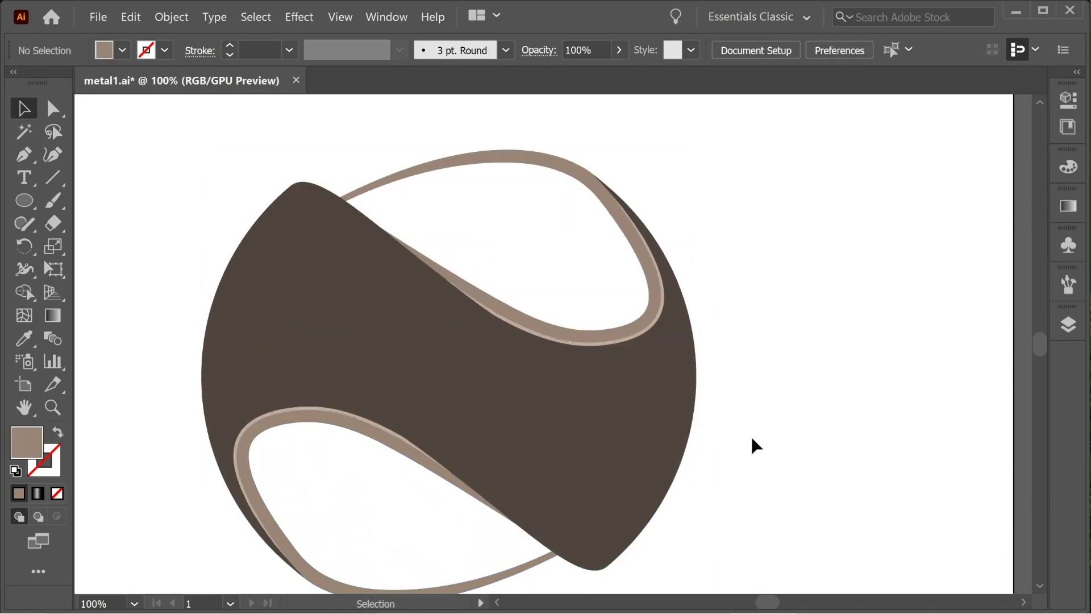
# - Merge the upper and lower dark wave shapes into one round body with Shape Builder
pyautogui.click(548, 410)
pyautogui.keyDown('shift'); pyautogui.click(320, 291); pyautogui.keyUp('shift')
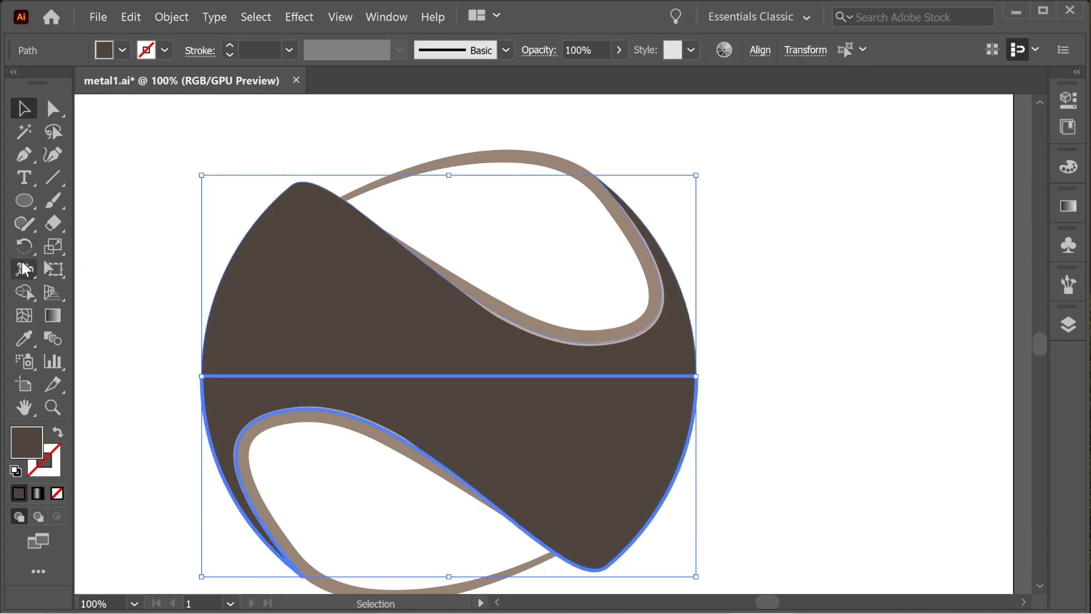
pyautogui.click(24, 292)
pyautogui.moveTo(562, 428); pyautogui.dragTo(384, 328)
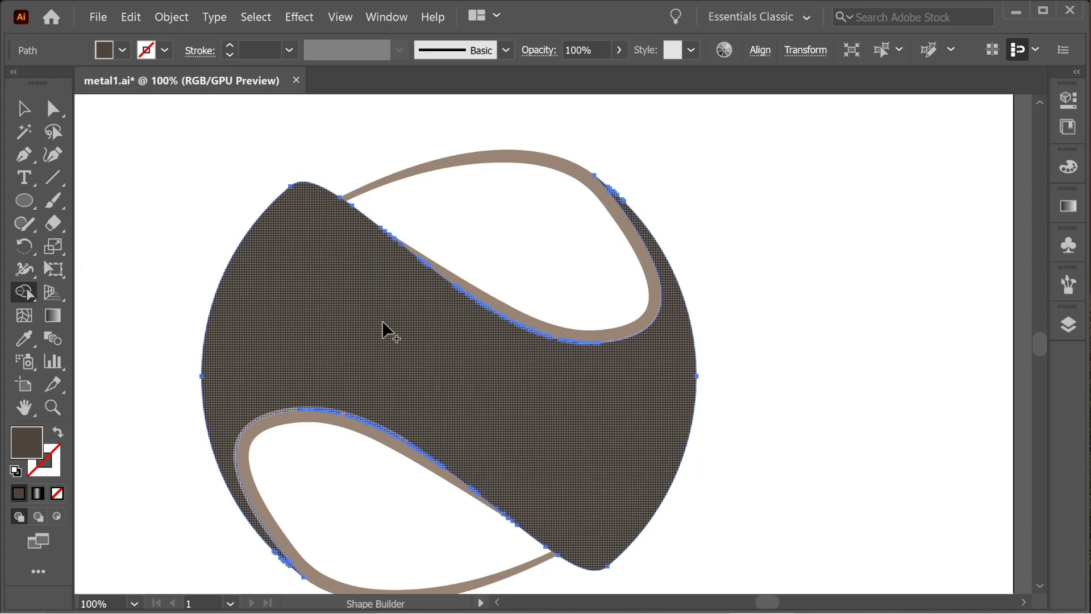
pyautogui.click(24, 108)
pyautogui.click(153, 176)
pyautogui.press('space')
pyautogui.moveTo(477, 339); pyautogui.dragTo(494, 268)
pyautogui.moveTo(595, 338); pyautogui.dragTo(639, 404)
pyautogui.click(813, 395)
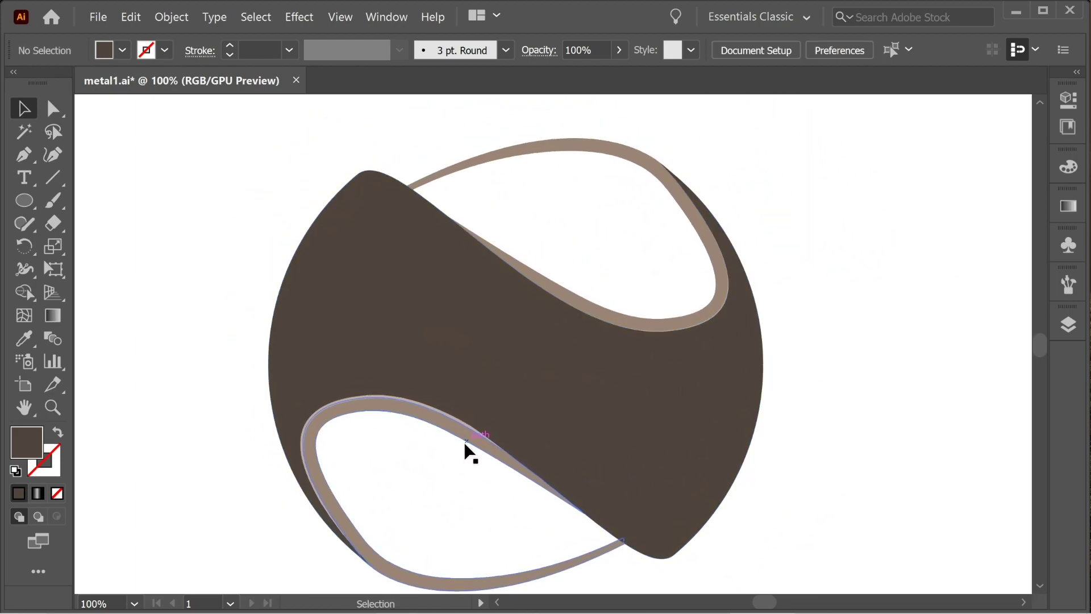
# - Apply the black, gray and blue linear gradient of the second sample circle to the round body with the Eyedropper
pyautogui.hotkey('ctrl', '-')
pyautogui.hotkey('ctrl', '-')
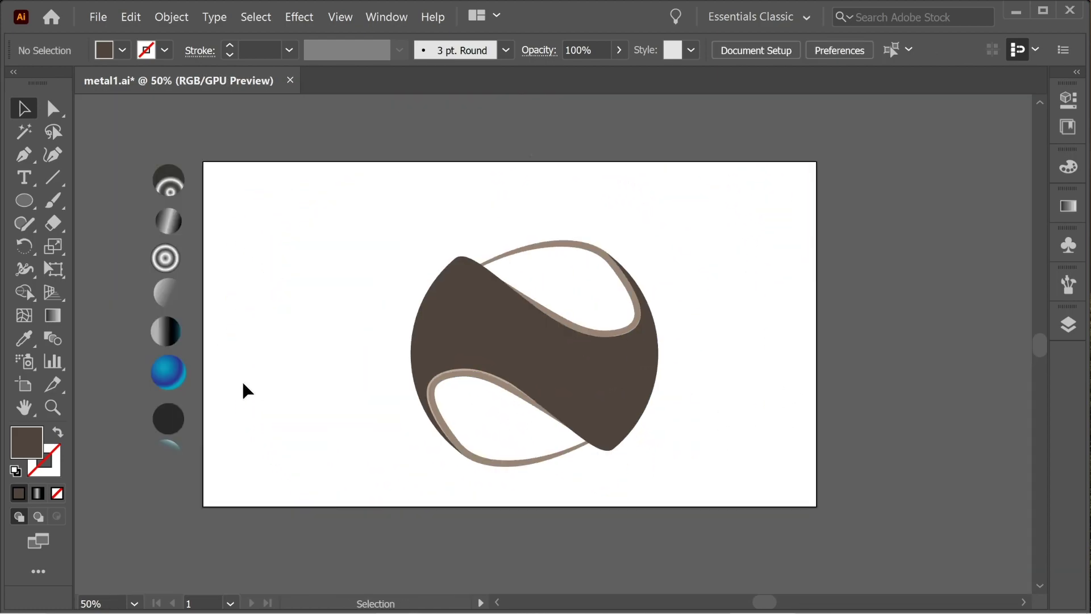
pyautogui.press('space')
pyautogui.moveTo(338, 349); pyautogui.dragTo(336, 344)
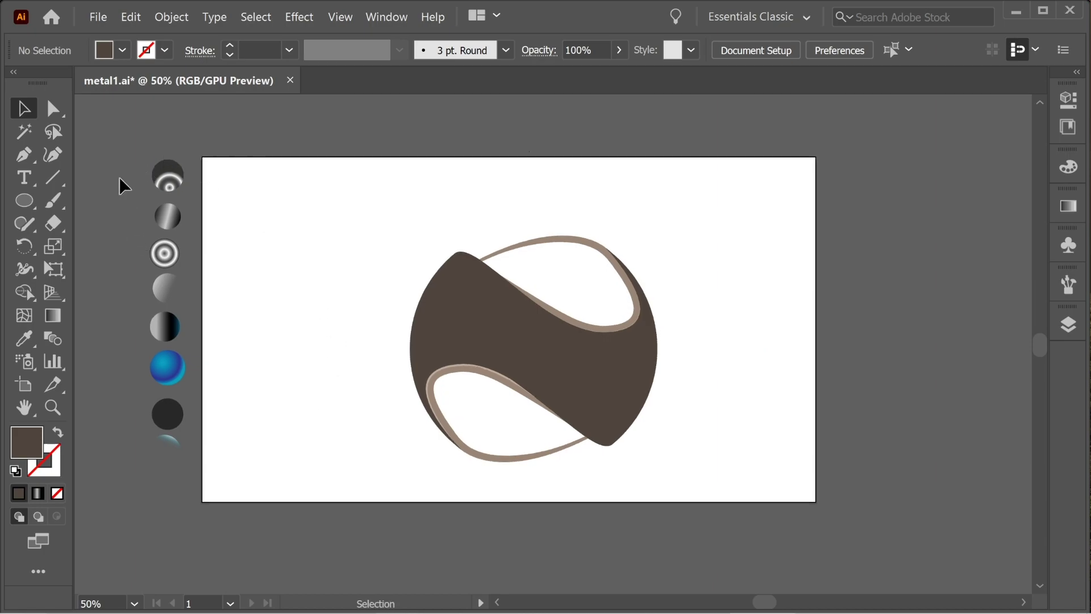
pyautogui.click(168, 217)
pyautogui.click(465, 330)
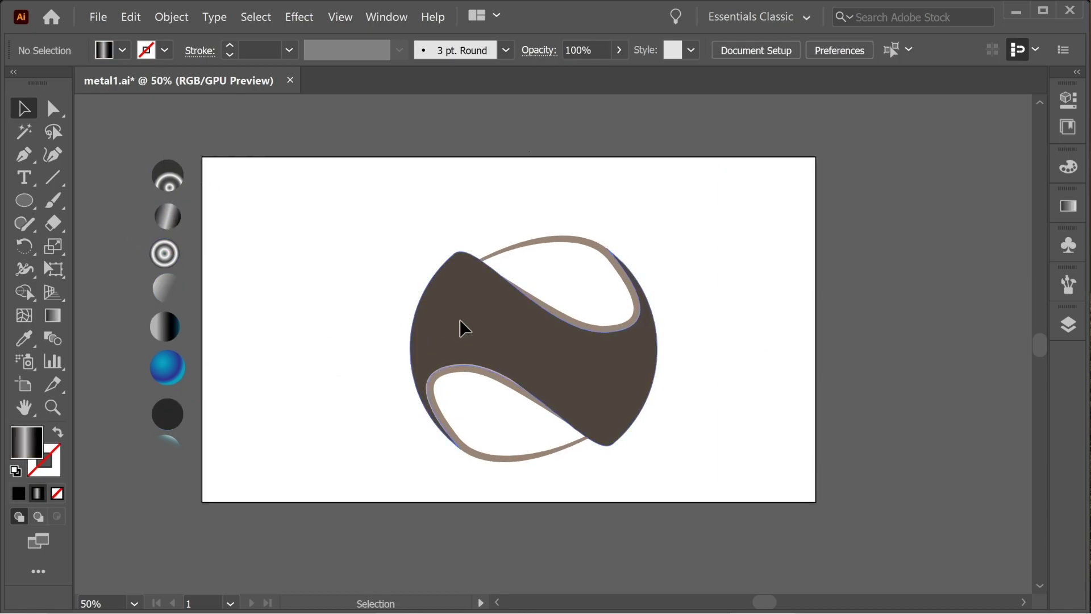
pyautogui.click(465, 328)
pyautogui.click(25, 340)
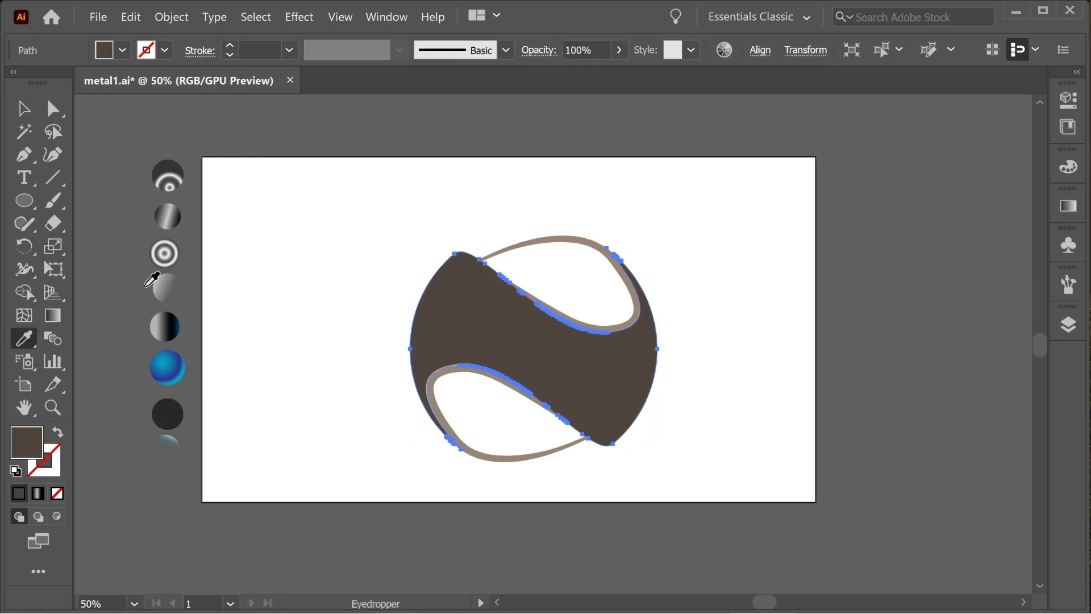
pyautogui.click(169, 216)
pyautogui.click(24, 114)
pyautogui.click(271, 173)
# - Reduce the second sample circle's gradient to black, gray and black stops, with the gray stop at about 55.6%
pyautogui.click(168, 215)
pyautogui.doubleClick(53, 315)
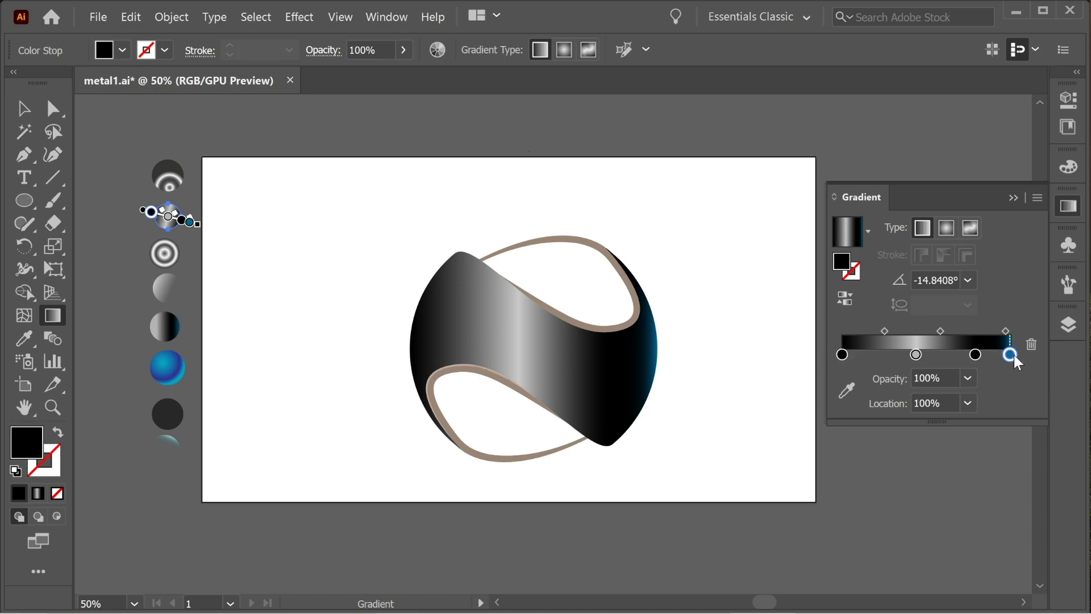
pyautogui.click(975, 354)
pyautogui.click(1031, 344)
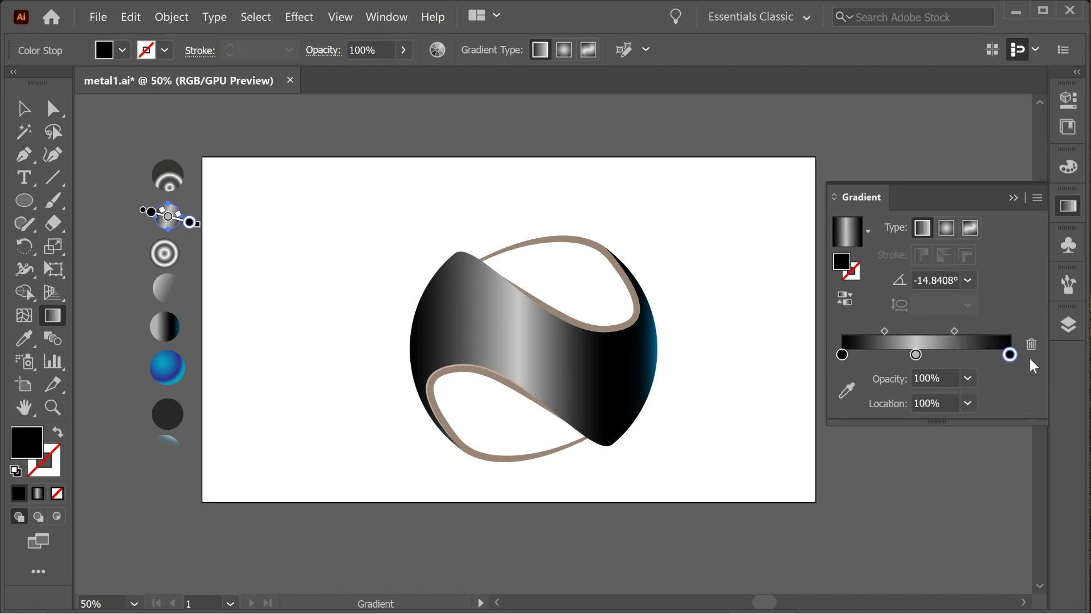
pyautogui.moveTo(943, 357); pyautogui.dragTo(939, 358)
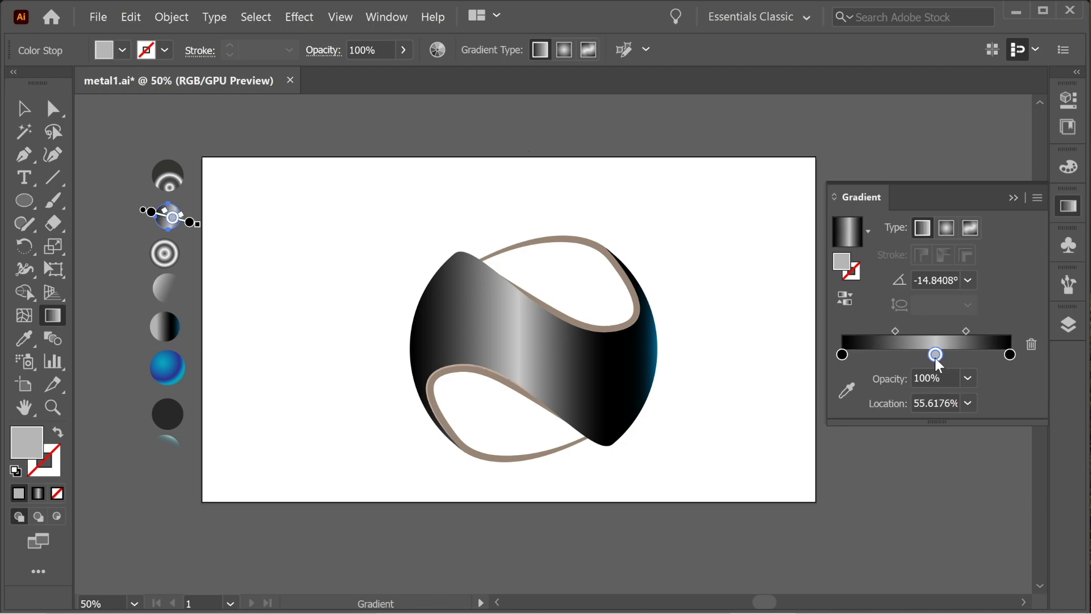
# - Redraw the round body's linear gradient diagonally at about -15.73°, extending past both sides of the shape
pyautogui.click(435, 287)
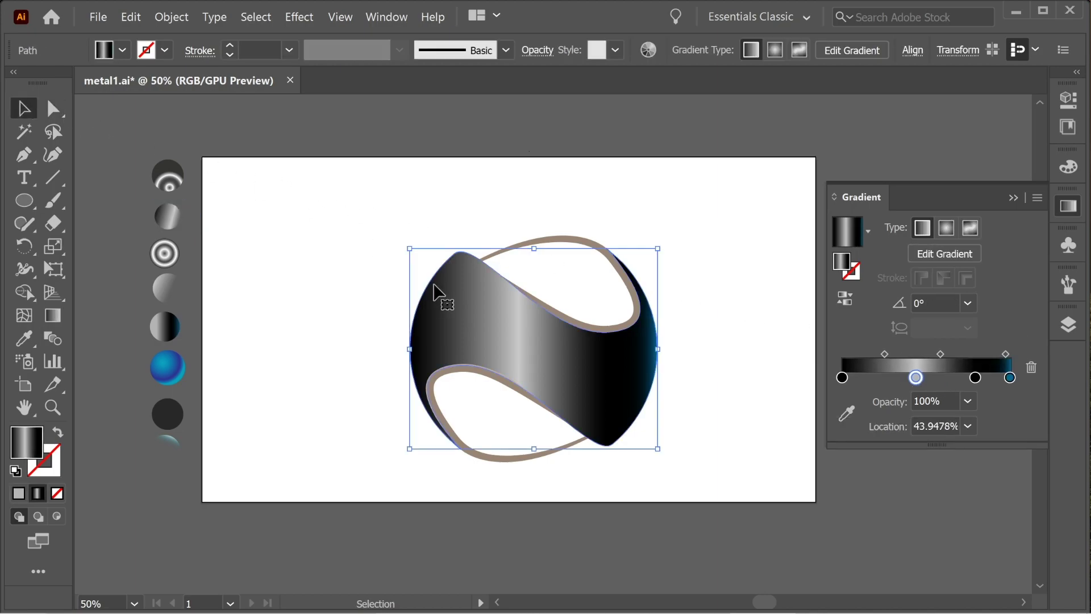
pyautogui.click(53, 315)
pyautogui.moveTo(266, 234)
pyautogui.mouseDown()
pyautogui.moveTo(699, 426)
pyautogui.moveTo(845, 454)
pyautogui.moveTo(880, 474)
pyautogui.moveTo(855, 475)
pyautogui.mouseUp()
pyautogui.moveTo(245, 266); pyautogui.dragTo(868, 446)
pyautogui.moveTo(316, 315); pyautogui.dragTo(798, 449)
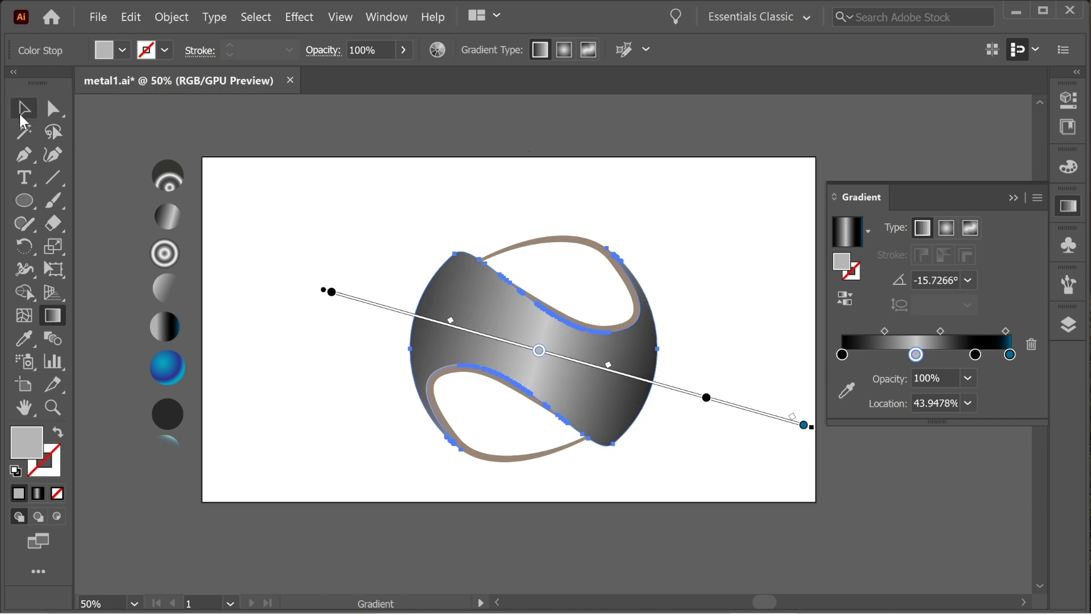
pyautogui.click(24, 111)
pyautogui.click(302, 185)
# - Apply the black-and-white radial gradient of the topmost sample circle to both loop borders with the Eyedropper
pyautogui.moveTo(385, 294); pyautogui.dragTo(362, 275)
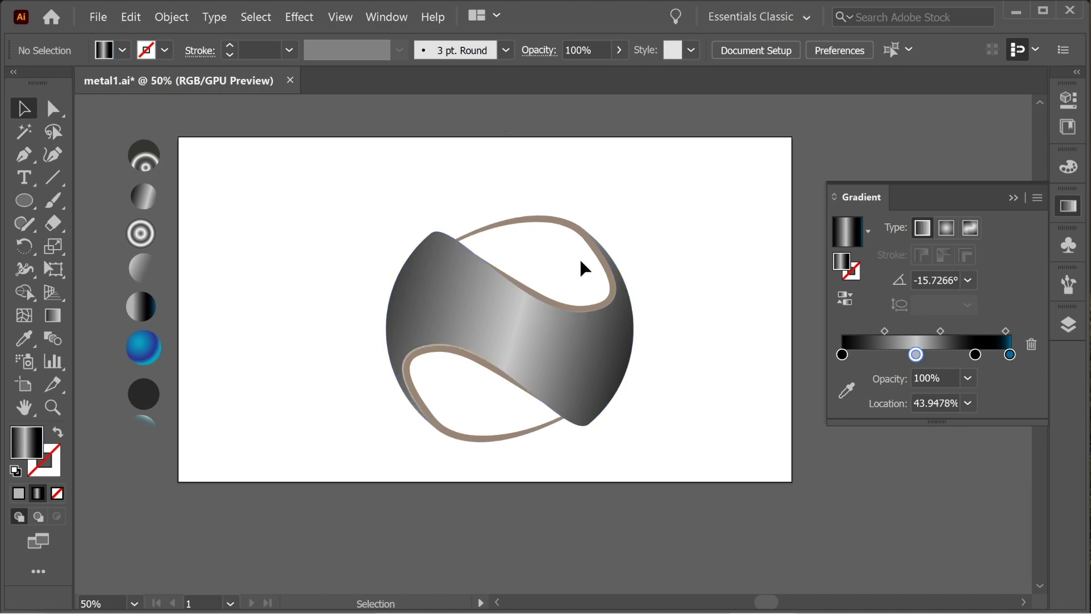
pyautogui.click(556, 228)
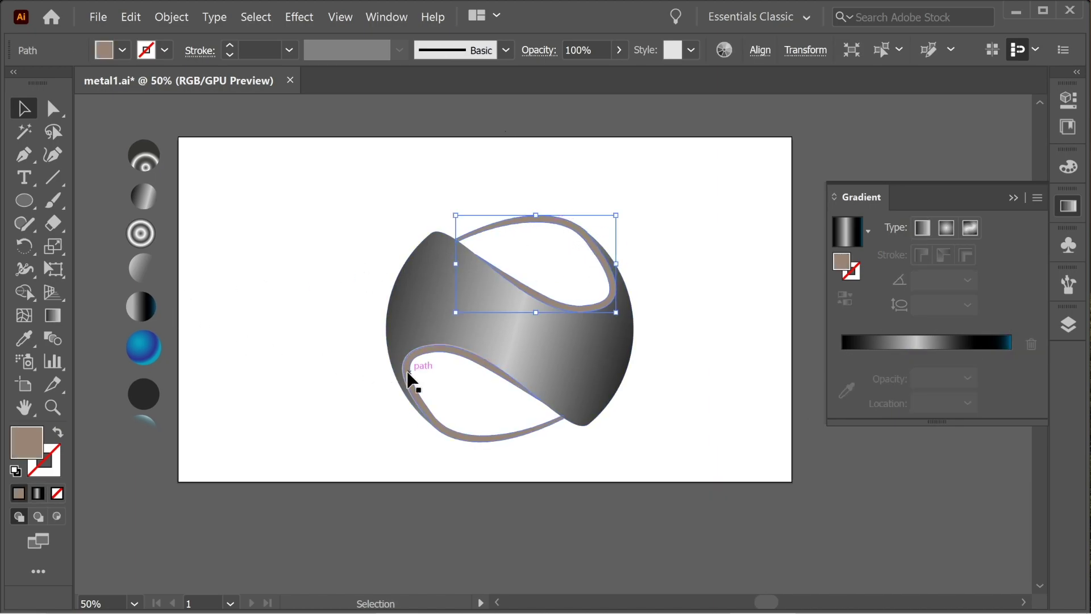
pyautogui.keyDown('shift'); pyautogui.click(414, 389); pyautogui.keyUp('shift')
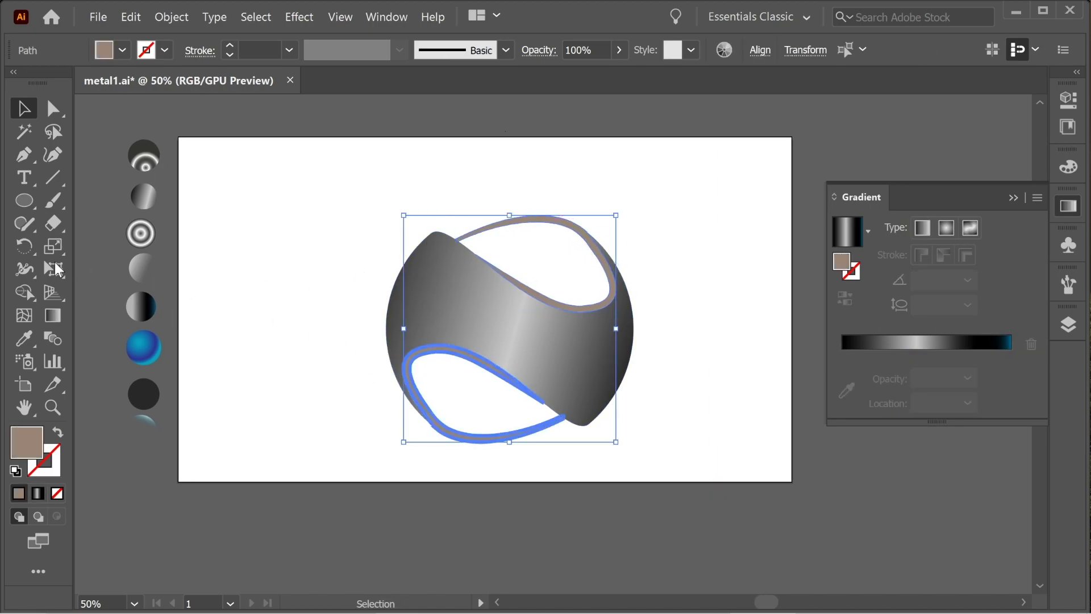
pyautogui.click(32, 339)
pyautogui.click(153, 149)
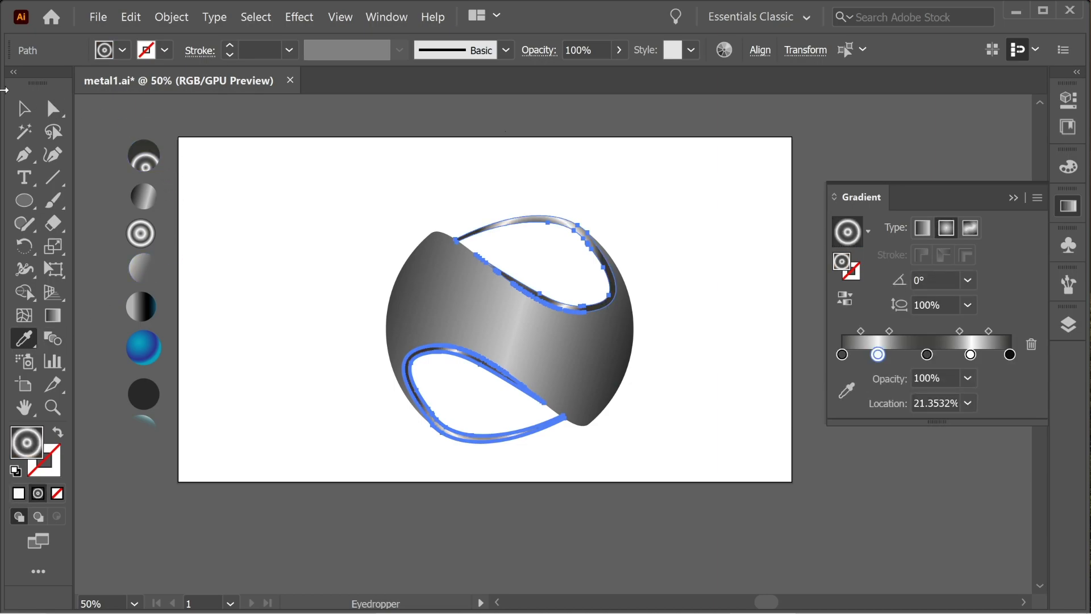
pyautogui.click(24, 109)
pyautogui.click(231, 159)
pyautogui.press('space')
pyautogui.moveTo(506, 397); pyautogui.dragTo(466, 402)
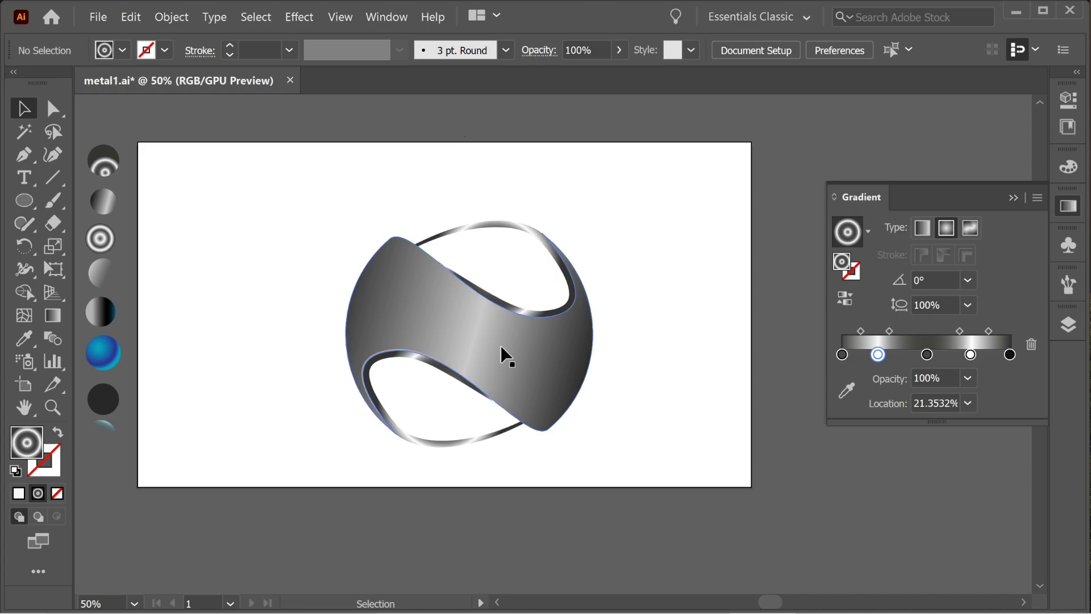
# - Send the gray gradient round body to the back of the stacking order and deselect it
pyautogui.hotkey('ctrl', '=')
pyautogui.hotkey('ctrl', '=')
pyautogui.hotkey('ctrl', '=')
pyautogui.hotkey('ctrl', '=')
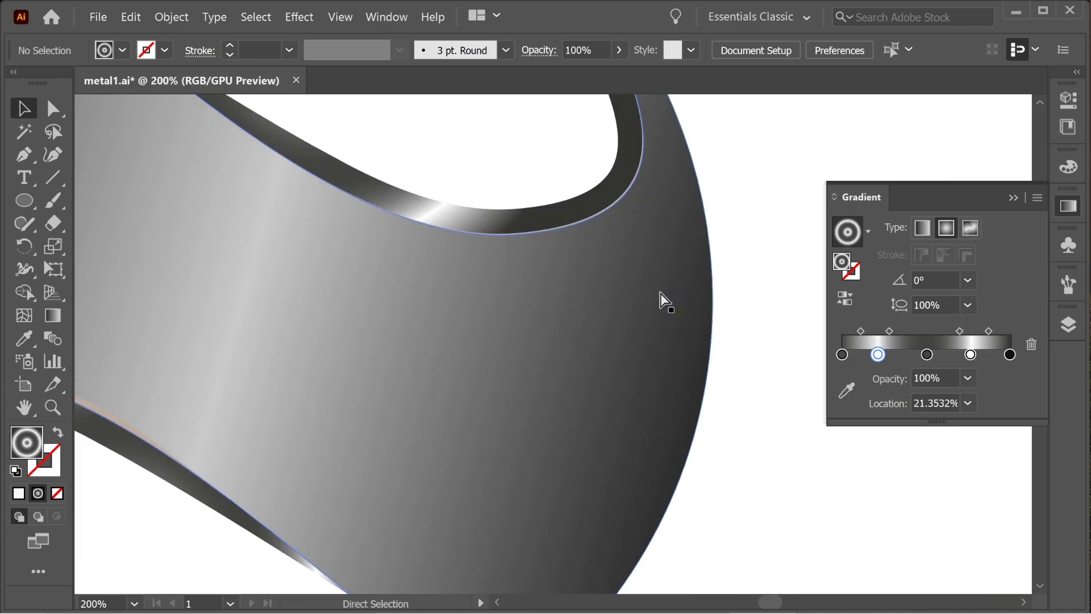
pyautogui.rightClick(575, 280)
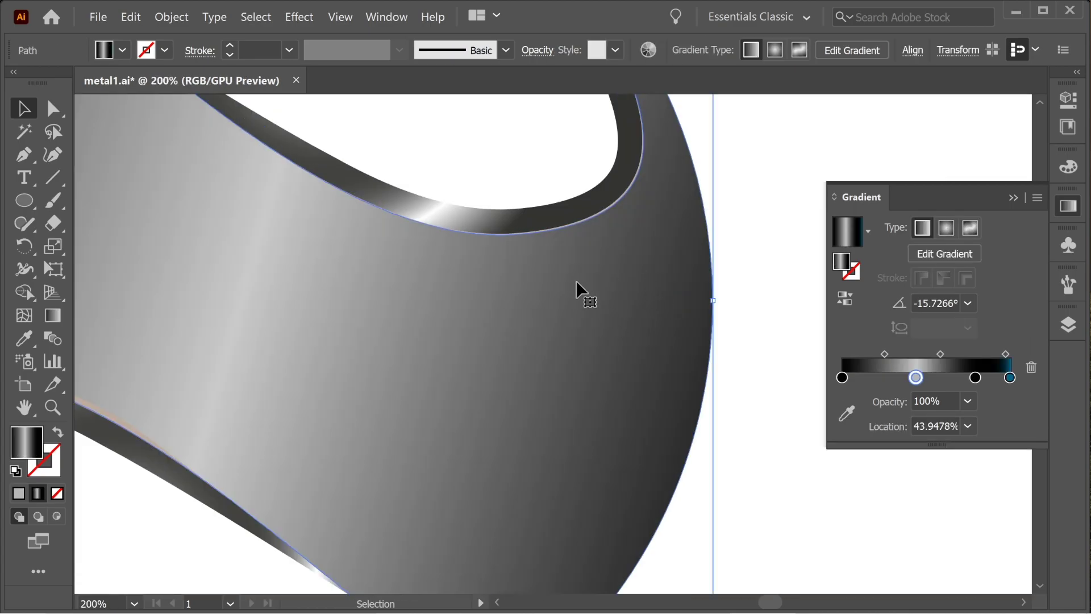
pyautogui.moveTo(676, 527)
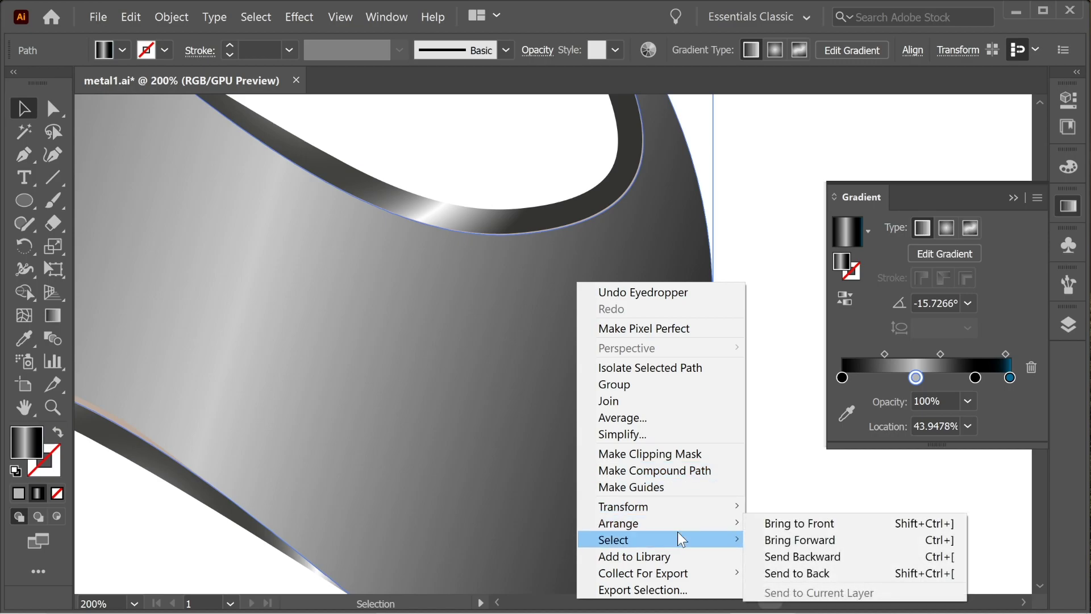
pyautogui.click(774, 573)
pyautogui.click(798, 410)
# - Apply the concentric black-and-white radial gradient of the third sample circle to both thin tan edge strips along the loop borders with the Eyedropper
pyautogui.press('space')
pyautogui.moveTo(605, 255); pyautogui.dragTo(638, 397)
pyautogui.press('space')
pyautogui.moveTo(675, 335); pyautogui.dragTo(758, 262)
pyautogui.click(712, 287)
pyautogui.press('space')
pyautogui.moveTo(367, 384); pyautogui.dragTo(692, 304)
pyautogui.keyDown('shift'); pyautogui.click(373, 350); pyautogui.keyUp('shift')
pyautogui.hscroll(-15, 375, 355)
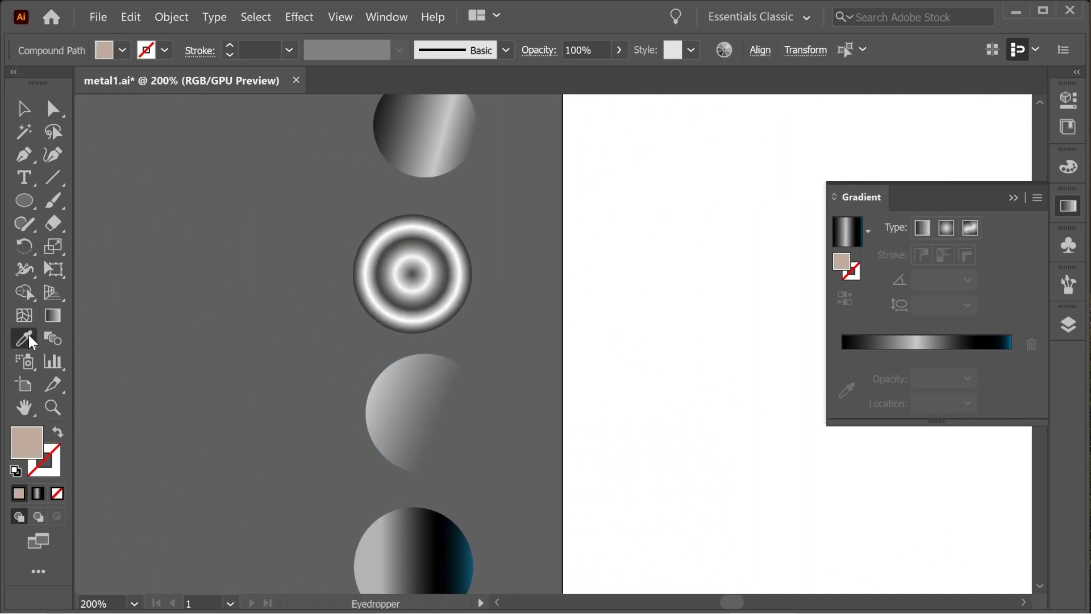
pyautogui.click(415, 275)
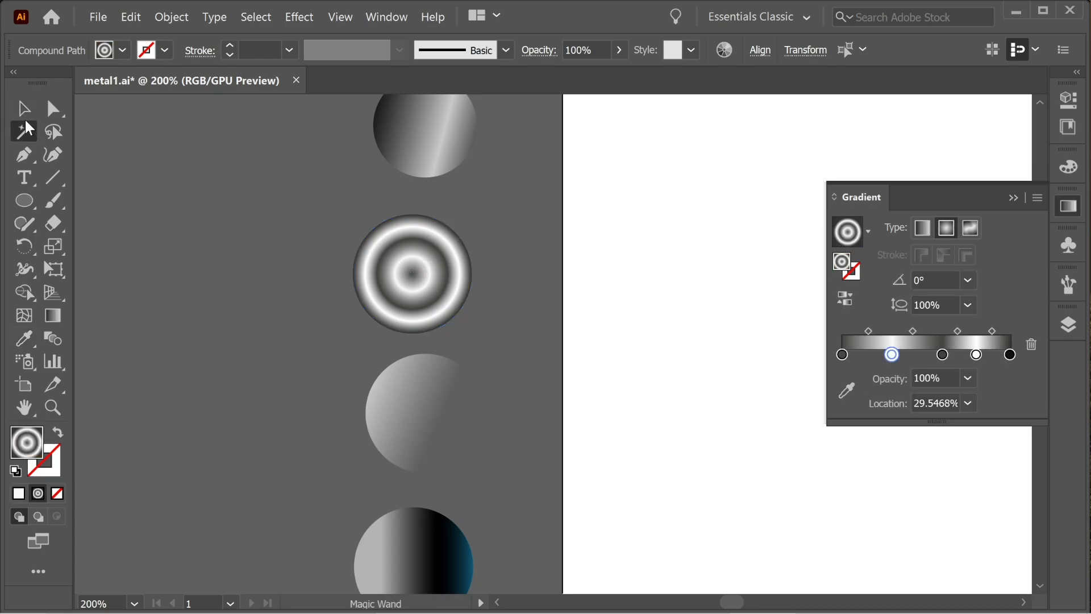
# - Select the third sample circle and shift its radial gradient's second midpoint to about 45.97%
pyautogui.click(196, 180)
pyautogui.hotkey('ctrl', '-')
pyautogui.hotkey('ctrl', '-')
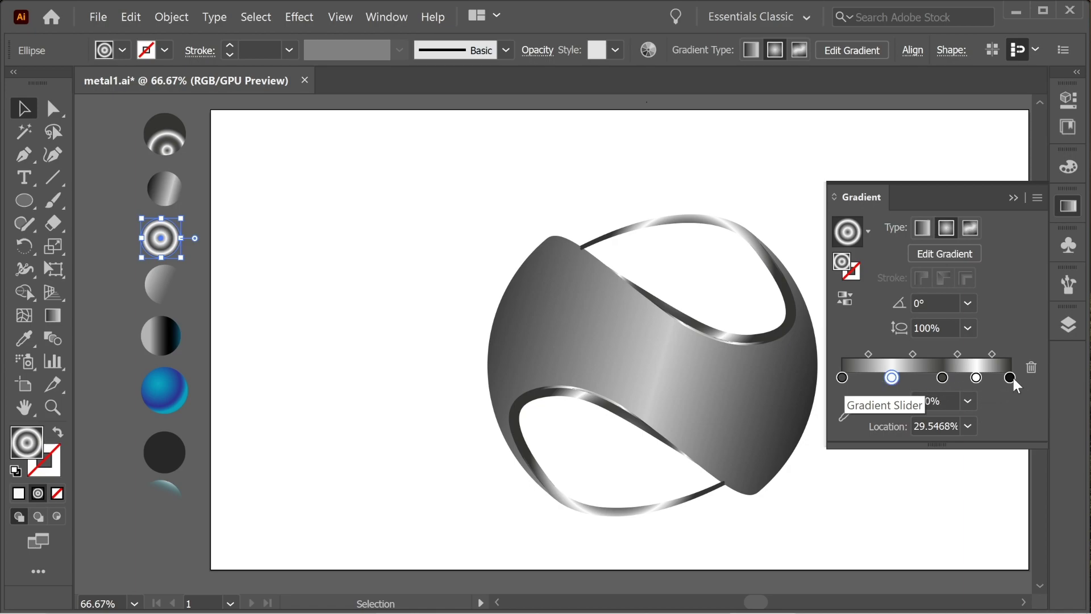
pyautogui.moveTo(957, 355); pyautogui.dragTo(916, 353)
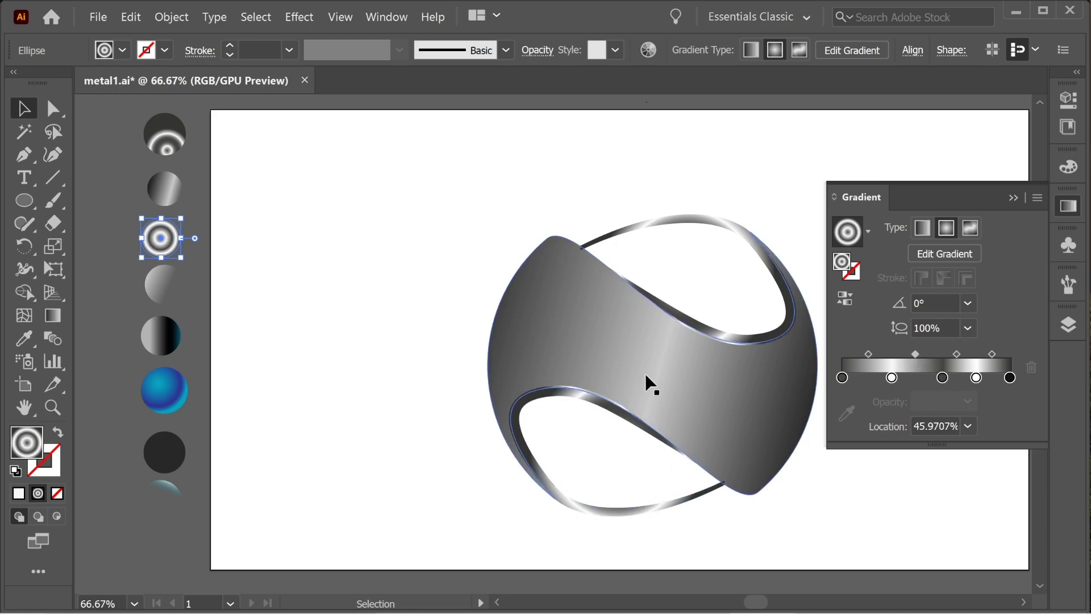
# - Redraw the lower edge strip's radial gradient almost horizontally at about 1.95°, ending over the round body, and deselect the strip
pyautogui.hotkey('ctrl', '=')
pyautogui.hotkey('ctrl', '=')
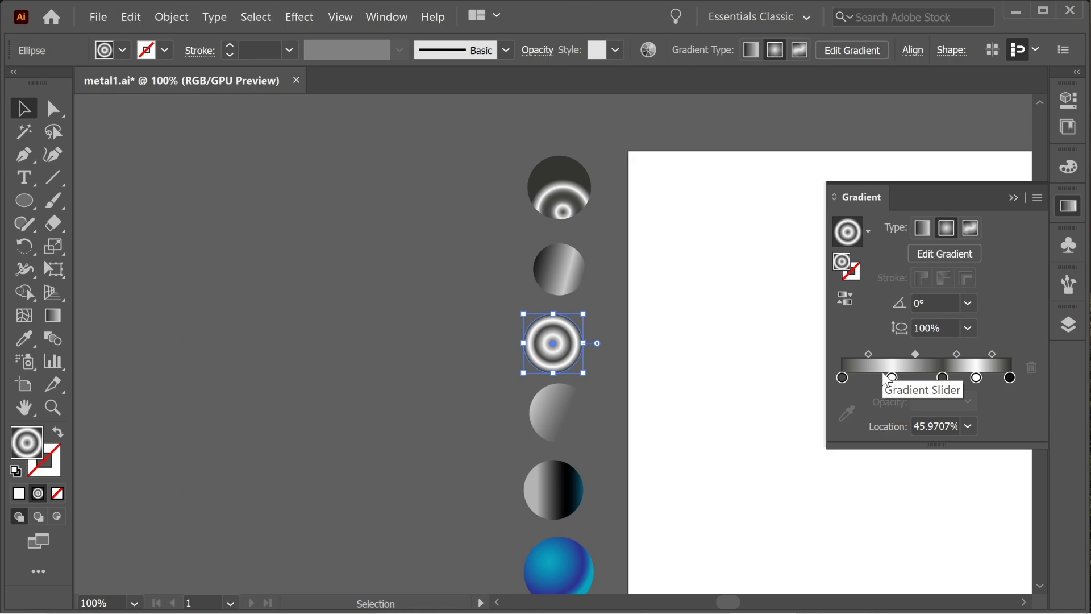
pyautogui.moveTo(683, 317); pyautogui.dragTo(319, 164)
pyautogui.moveTo(733, 438); pyautogui.dragTo(384, 182)
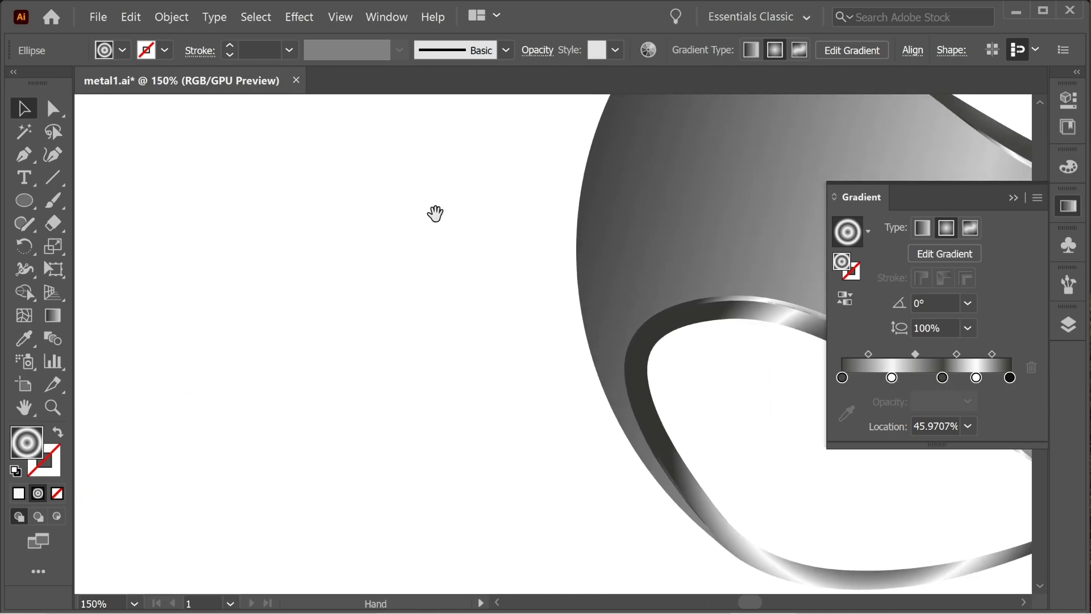
pyautogui.moveTo(597, 294); pyautogui.dragTo(231, 258)
pyautogui.click(453, 276)
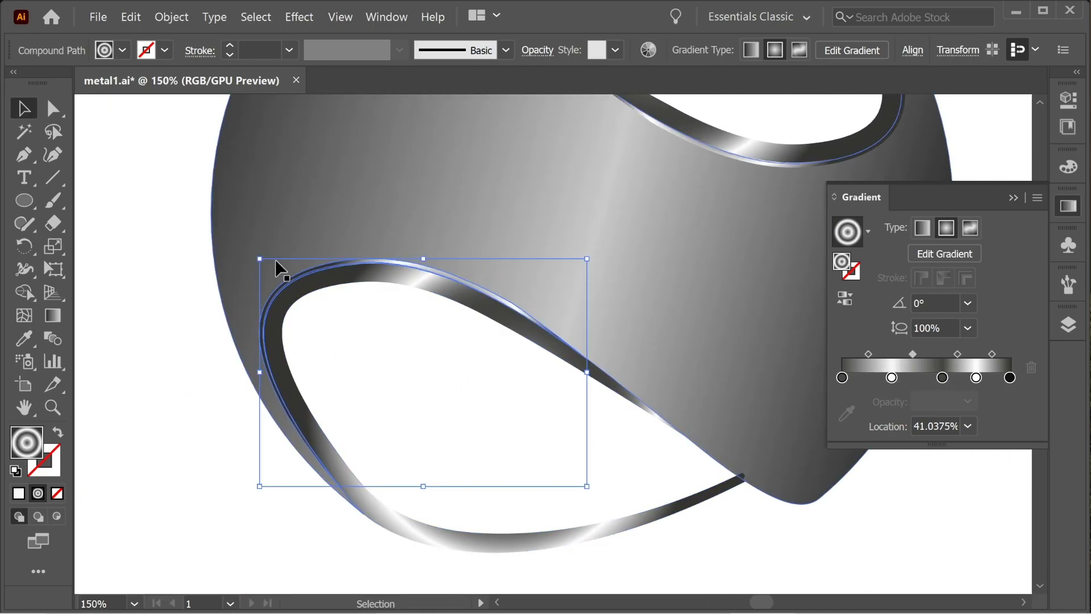
pyautogui.moveTo(446, 220); pyautogui.dragTo(390, 319)
pyautogui.click(52, 314)
pyautogui.moveTo(125, 364)
pyautogui.mouseDown()
pyautogui.moveTo(353, 336)
pyautogui.moveTo(543, 349)
pyautogui.moveTo(483, 351)
pyautogui.moveTo(500, 352)
pyautogui.mouseUp()
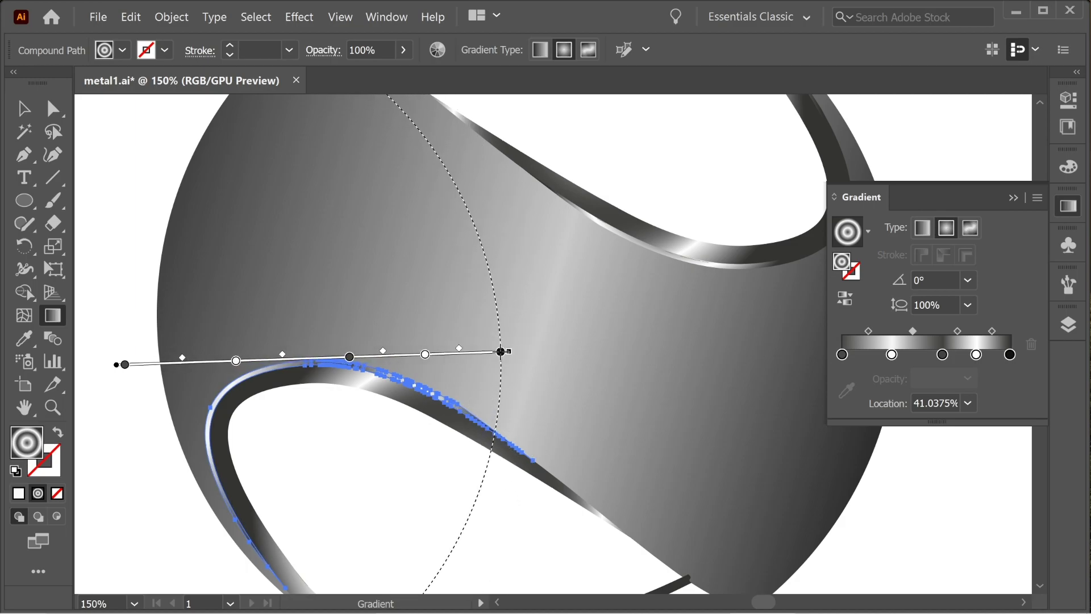
pyautogui.press('v')
pyautogui.hotkey('ctrl', 'shift', 'a')
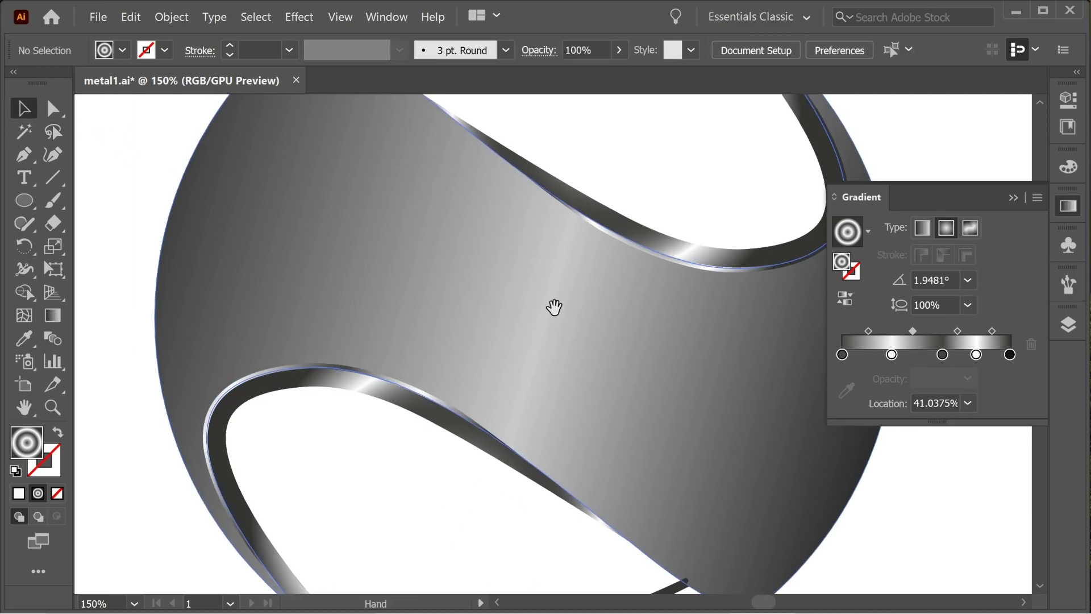
# - Redraw the upper edge strip's radial gradient from outside the body inward at about 174.09° and deselect the strip
pyautogui.moveTo(555, 308); pyautogui.dragTo(322, 379)
pyautogui.click(487, 339)
pyautogui.press('g')
pyautogui.moveTo(183, 284)
pyautogui.mouseDown()
pyautogui.moveTo(731, 259)
pyautogui.moveTo(708, 274)
pyautogui.mouseUp()
pyautogui.moveTo(698, 316); pyautogui.dragTo(408, 286)
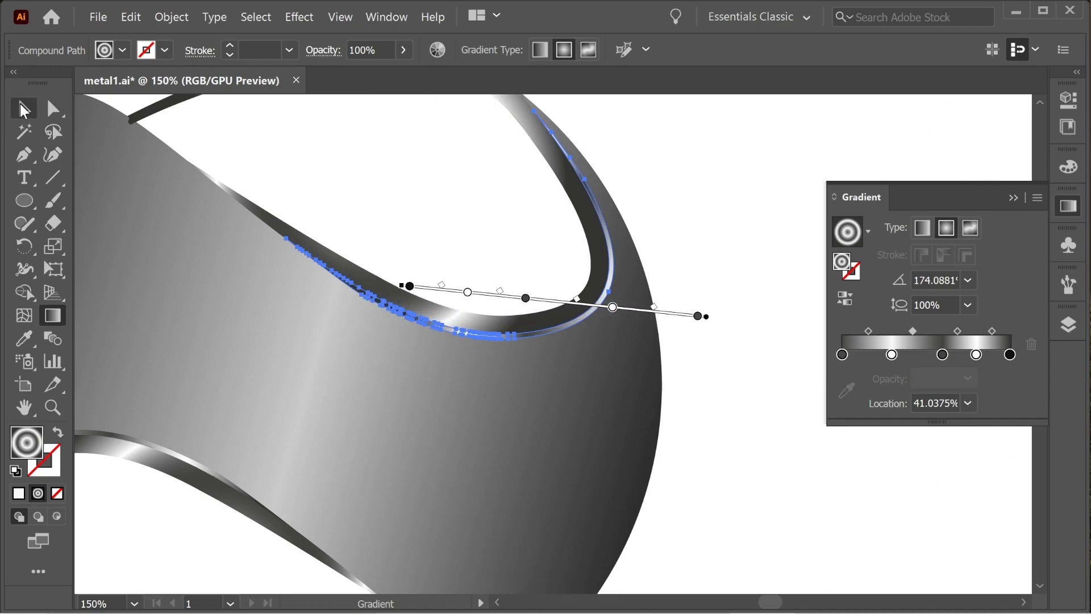
pyautogui.click(24, 110)
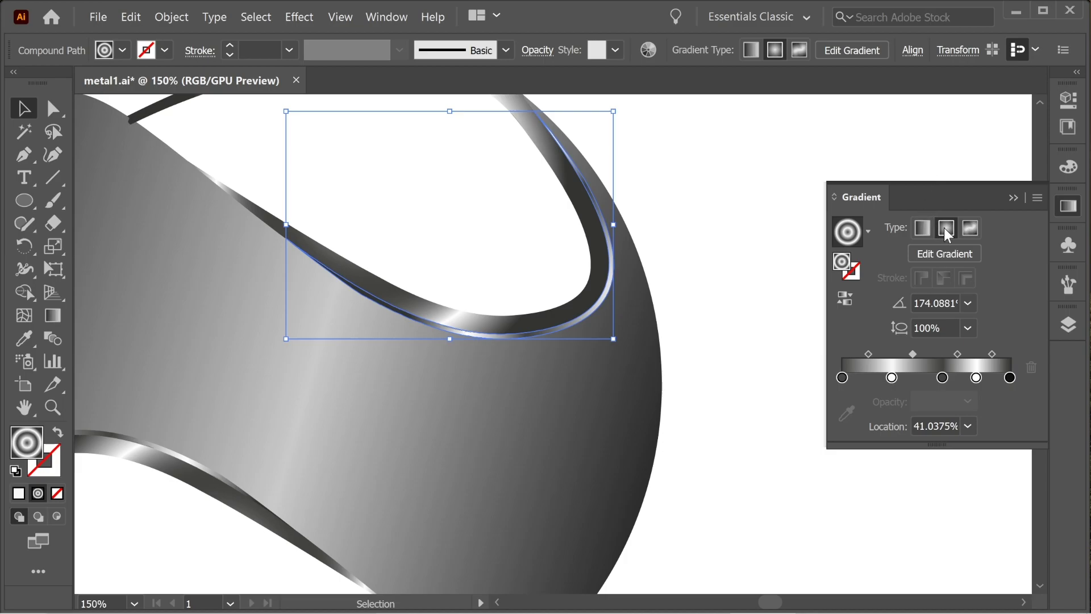
pyautogui.click(688, 204)
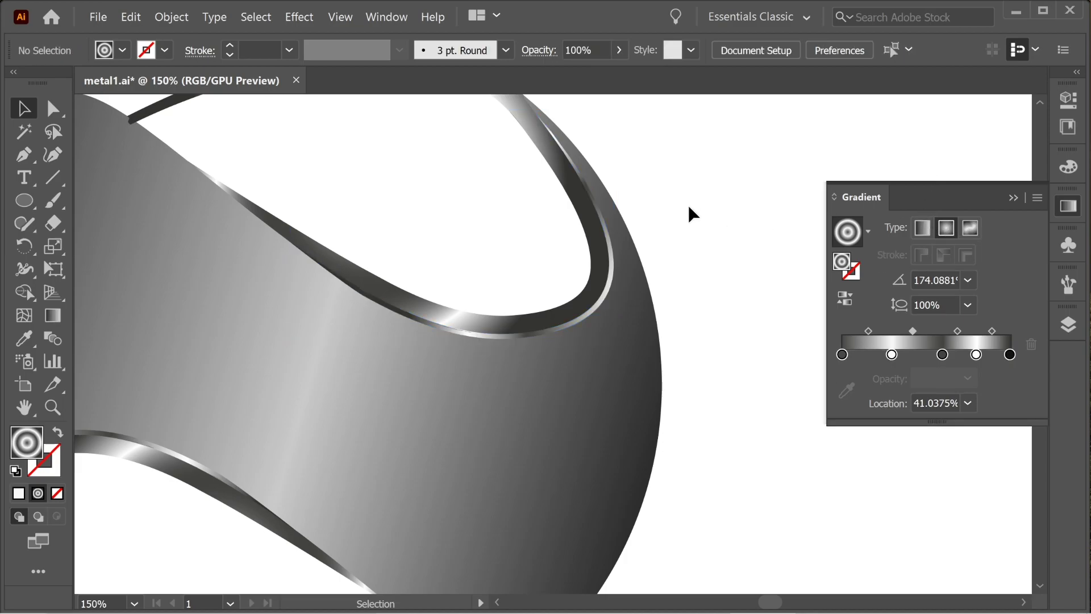
# - Move the blue gradient sample circle onto the artboard beside the emblem, try enlarging it, and undo the enlargement
pyautogui.hotkey('ctrl', '0')
pyautogui.hotkey('ctrl', '-')
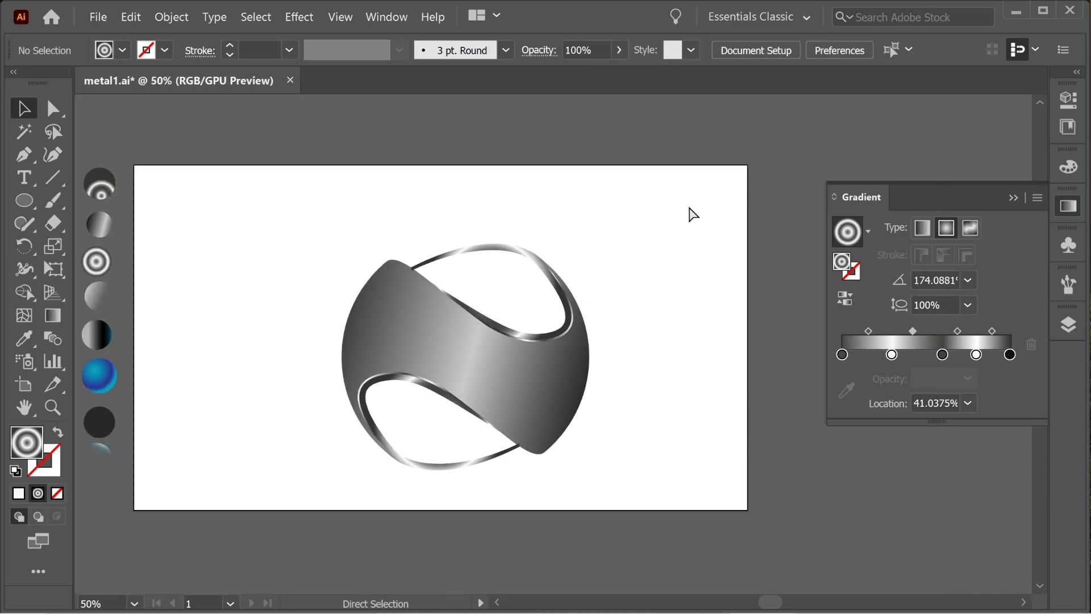
pyautogui.press('space')
pyautogui.moveTo(454, 185); pyautogui.dragTo(492, 191)
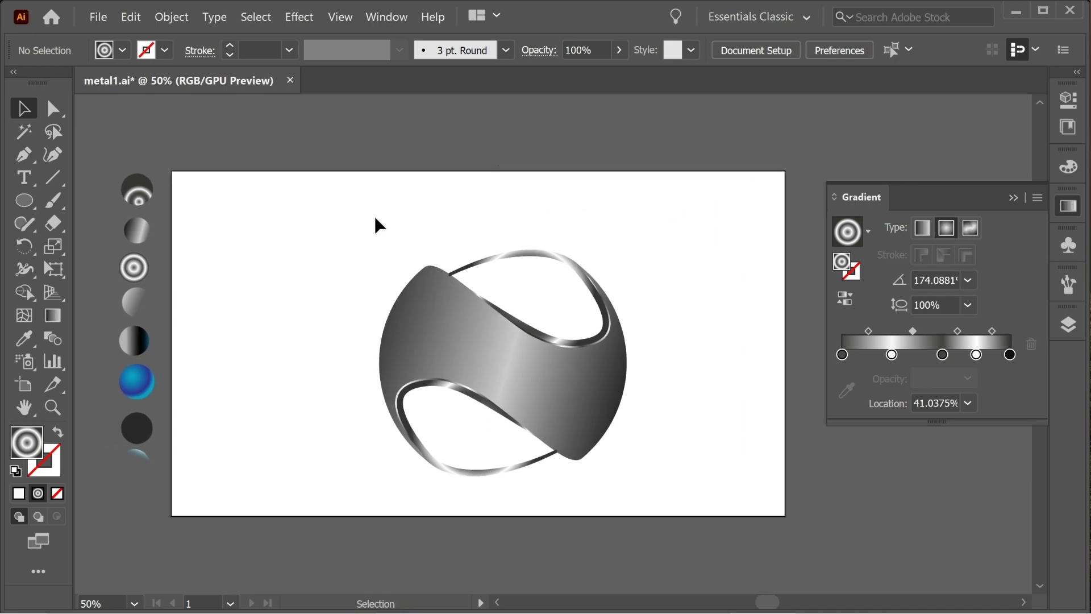
pyautogui.moveTo(137, 389); pyautogui.dragTo(468, 165)
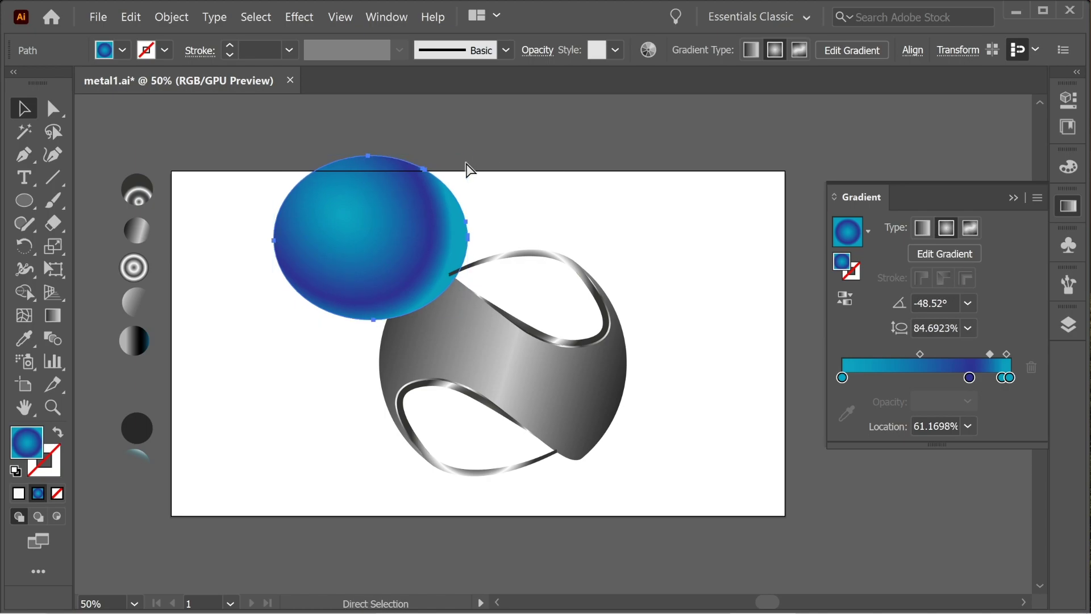
pyautogui.hotkey('ctrl', 'z')
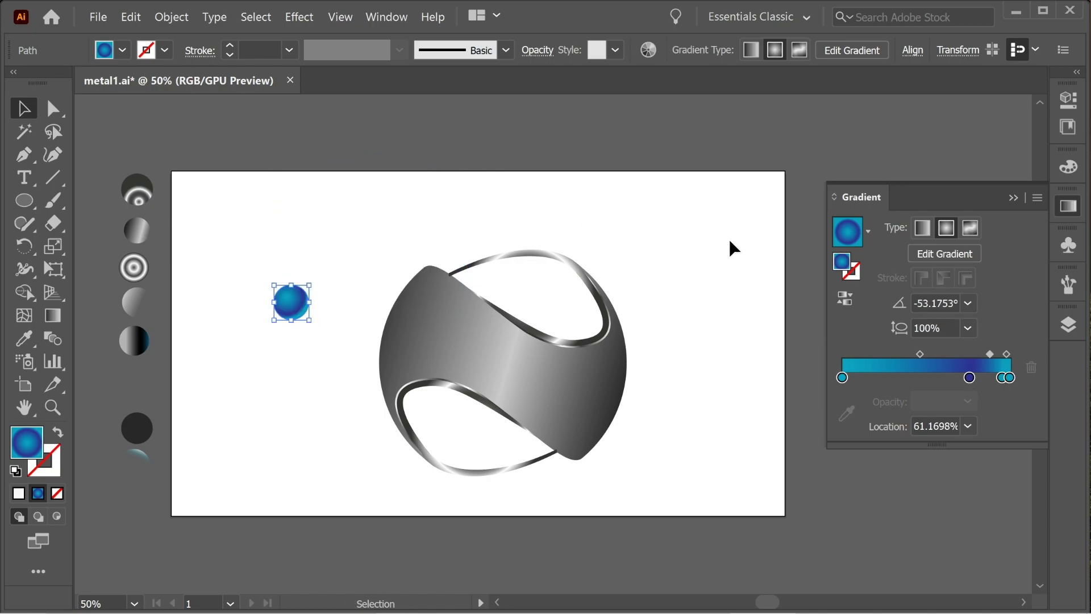
# - Examine the color values of the center, dark blue and outer stops in the blue circle's radial gradient
pyautogui.doubleClick(842, 379)
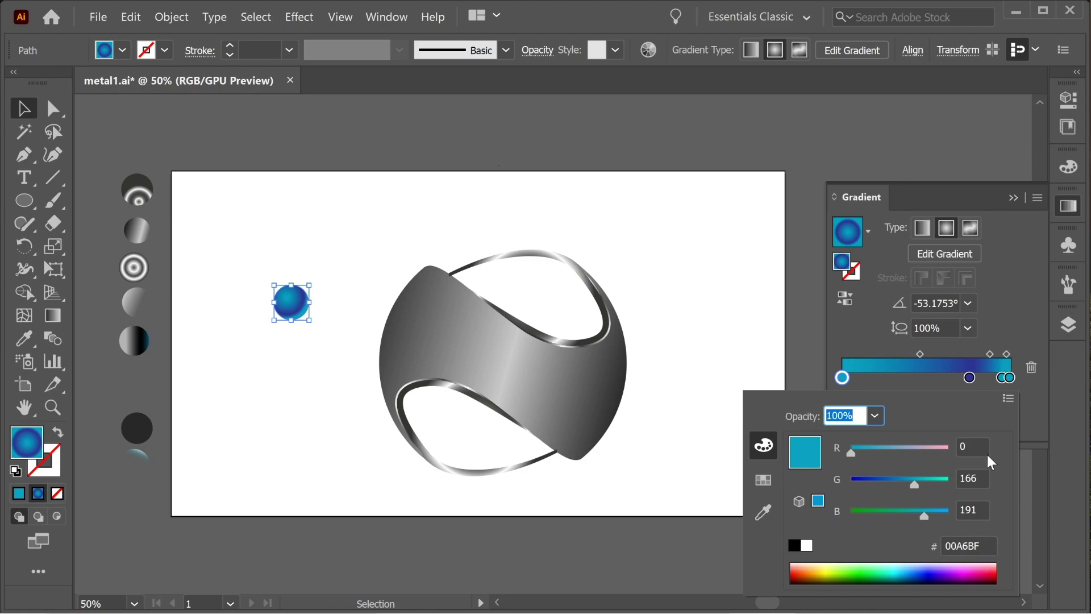
pyautogui.doubleClick(970, 378)
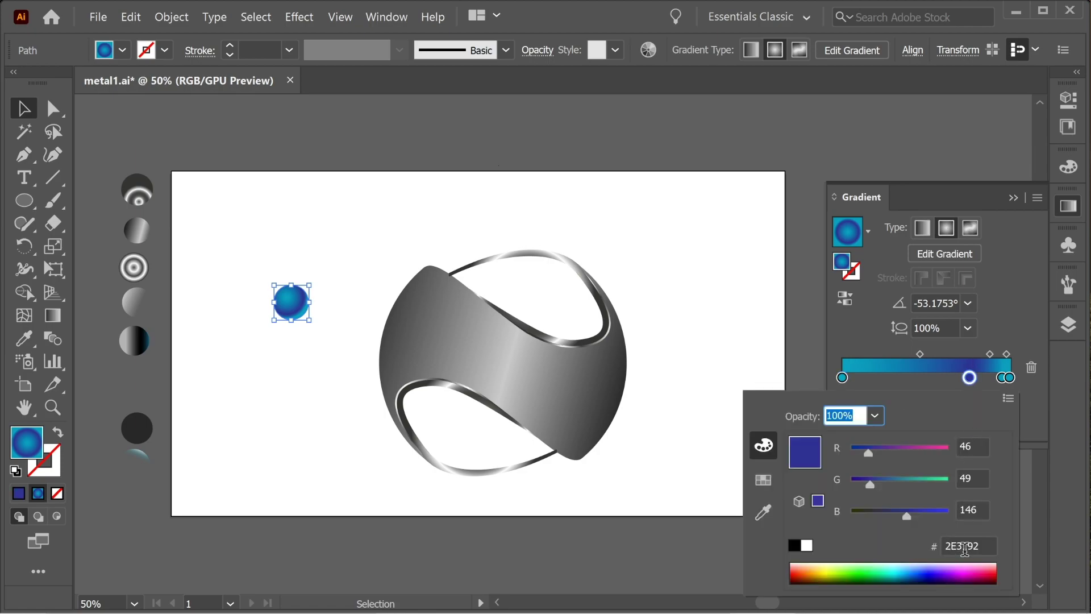
pyautogui.click(1045, 413)
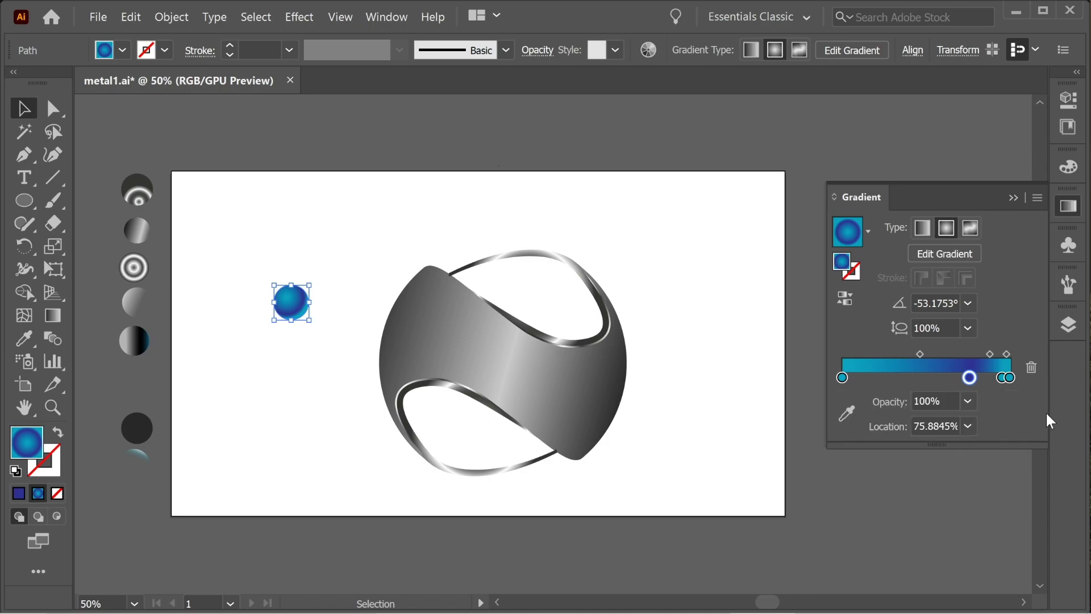
pyautogui.doubleClick(1002, 378)
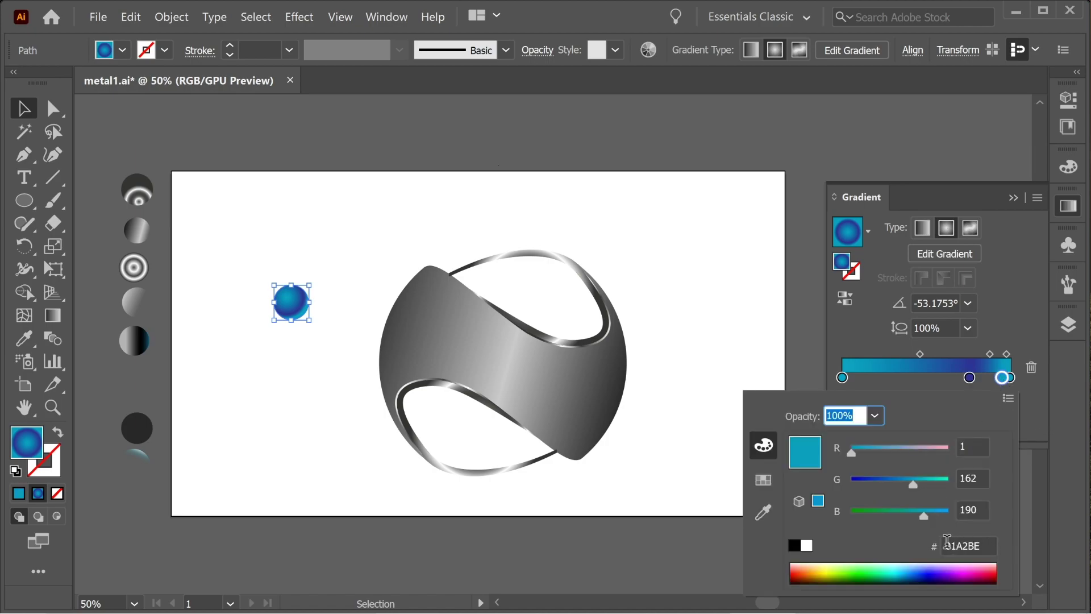
pyautogui.click(1060, 410)
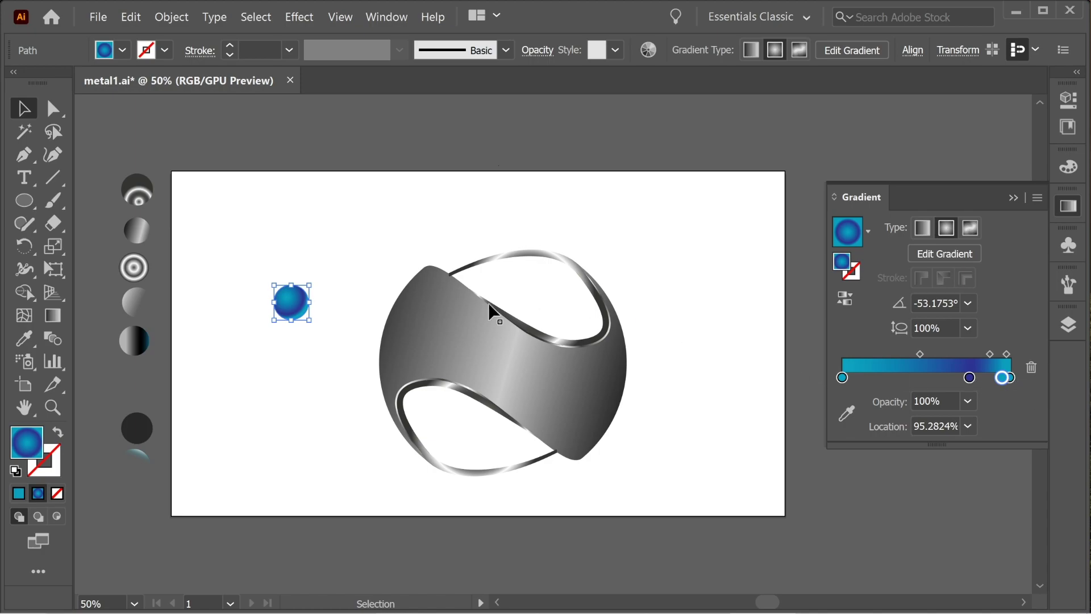
# - Try the blue circle inside the emblem's lower opening, then try redrawing its radial gradient diagonally with the Gradient tool and undo it
pyautogui.moveTo(294, 312); pyautogui.dragTo(482, 422)
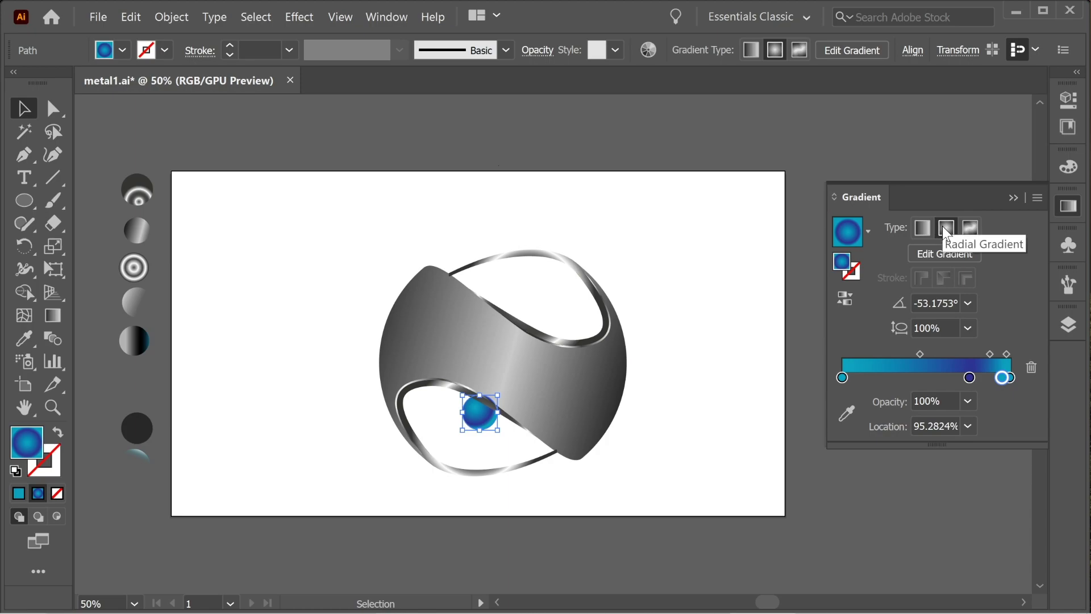
pyautogui.moveTo(496, 402); pyautogui.dragTo(289, 299)
pyautogui.hotkey('ctrl', '+')
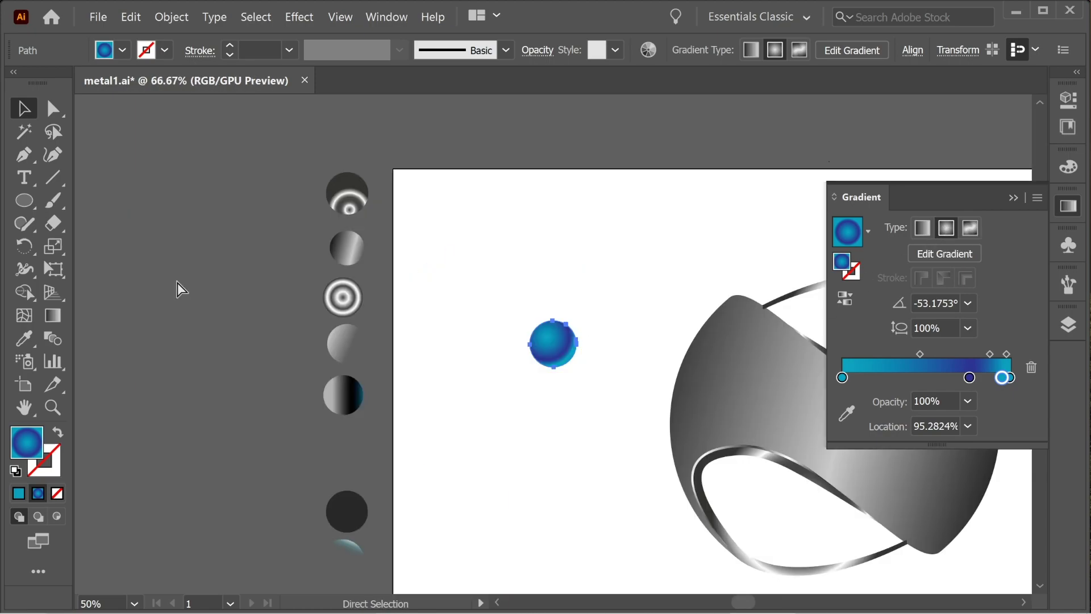
pyautogui.hotkey('ctrl', '+')
pyautogui.hotkey('ctrl', '+')
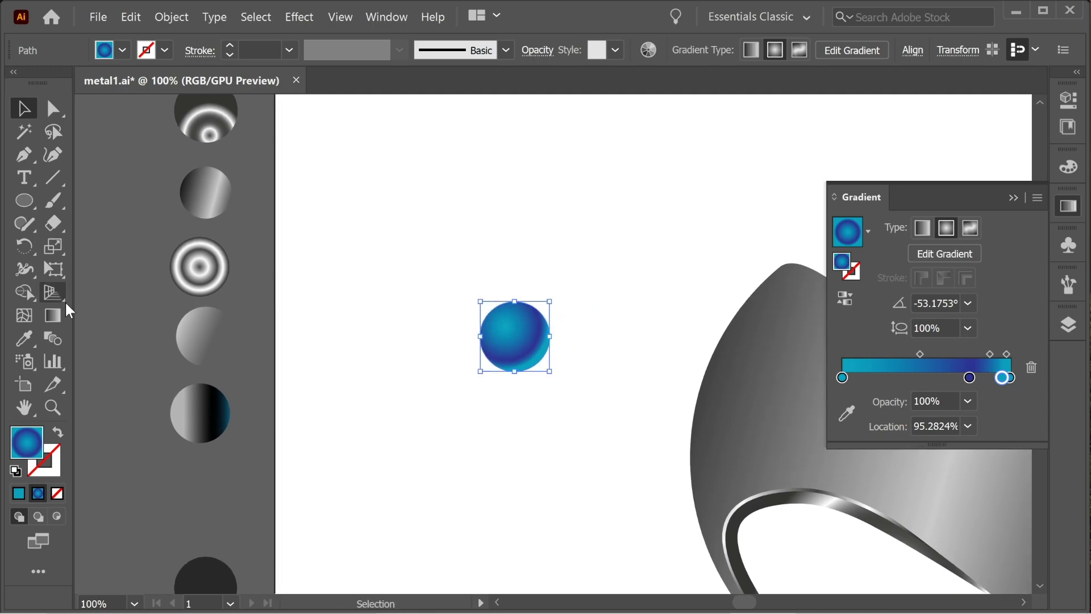
pyautogui.click(53, 315)
pyautogui.moveTo(453, 279); pyautogui.dragTo(571, 384)
pyautogui.hotkey('ctrl', 'z')
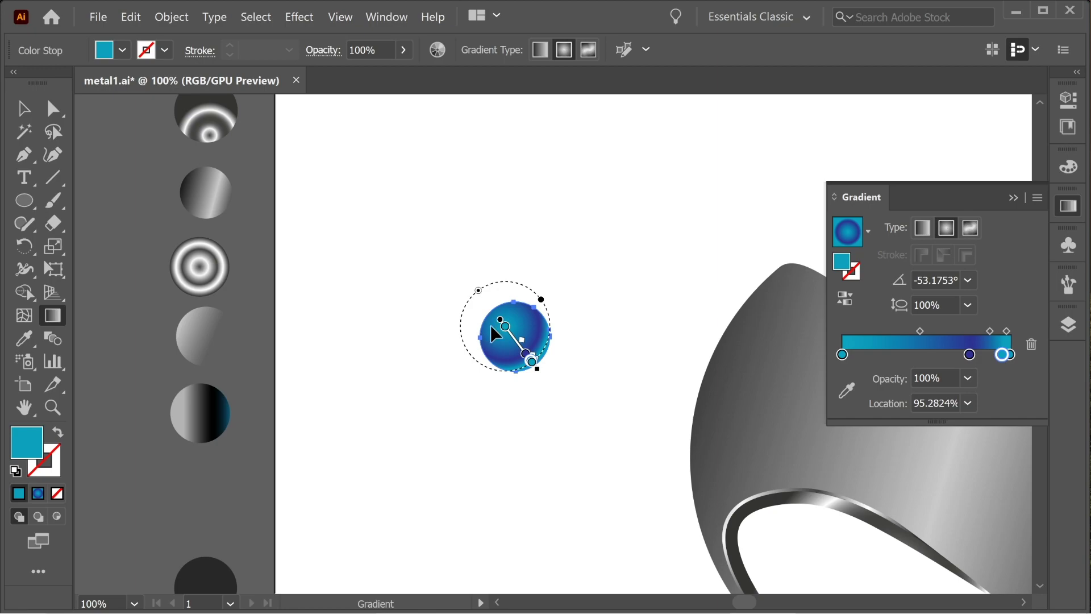
pyautogui.moveTo(492, 329); pyautogui.dragTo(533, 369)
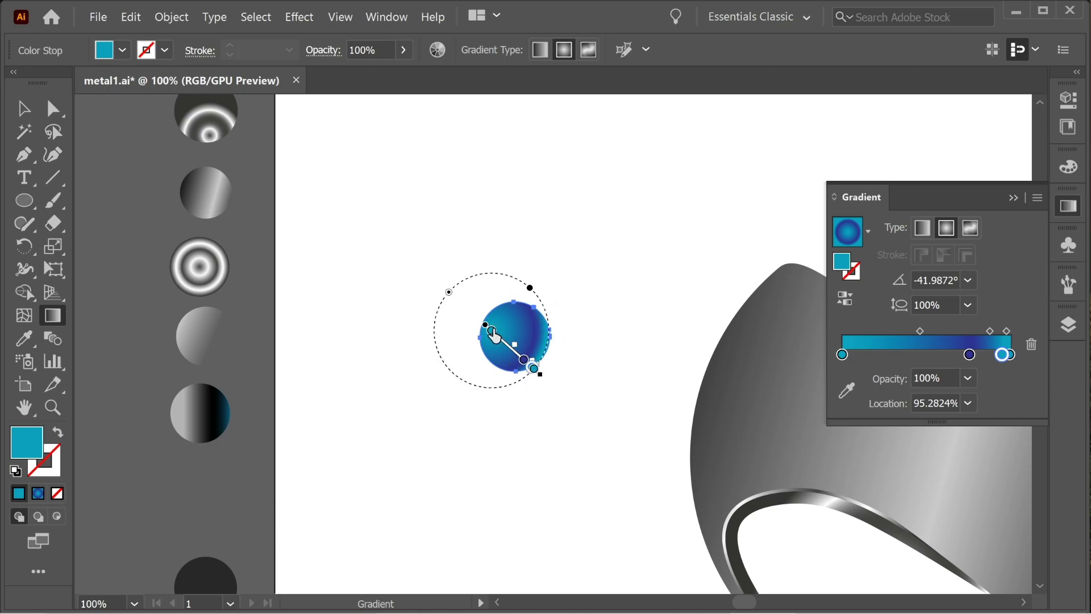
pyautogui.hotkey('ctrl', 'z')
# - Move the blue circle onto the emblem and enlarge it proportionally until it reaches across both loop openings, roughly centered
pyautogui.click(24, 108)
pyautogui.click(398, 256)
pyautogui.moveTo(552, 320); pyautogui.dragTo(245, 294)
pyautogui.moveTo(229, 303); pyautogui.dragTo(802, 240)
pyautogui.moveTo(697, 317)
pyautogui.mouseDown()
pyautogui.moveTo(707, 301)
pyautogui.moveTo(695, 304)
pyautogui.mouseUp()
pyautogui.moveTo(802, 254)
pyautogui.mouseDown()
pyautogui.moveTo(826, 239)
pyautogui.moveTo(816, 246)
pyautogui.mouseUp()
pyautogui.moveTo(694, 315); pyautogui.dragTo(698, 311)
pyautogui.click(805, 187)
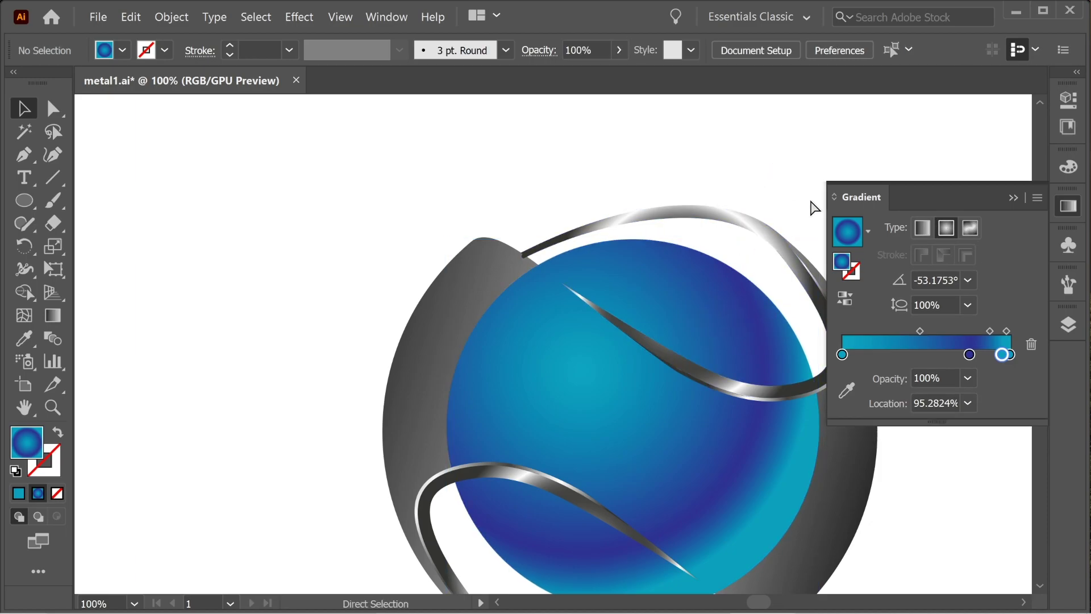
# - Send the enlarged blue circle to the back, behind the gray body and loop borders, and deselect it
pyautogui.hotkey('ctrl', '-')
pyautogui.hotkey('ctrl', '-')
pyautogui.click(654, 358)
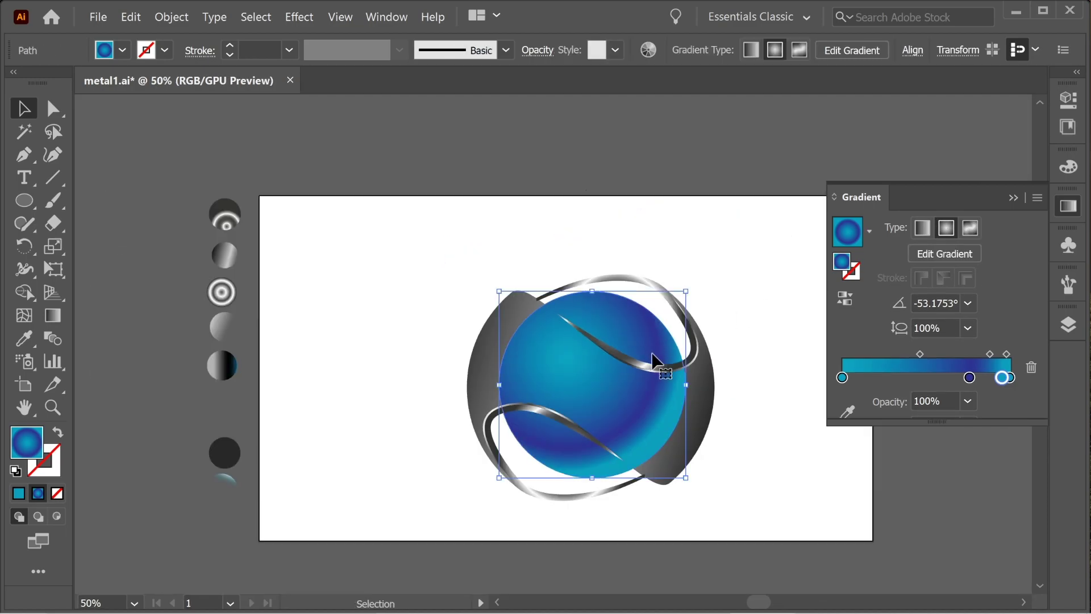
pyautogui.rightClick(653, 327)
pyautogui.click(884, 299)
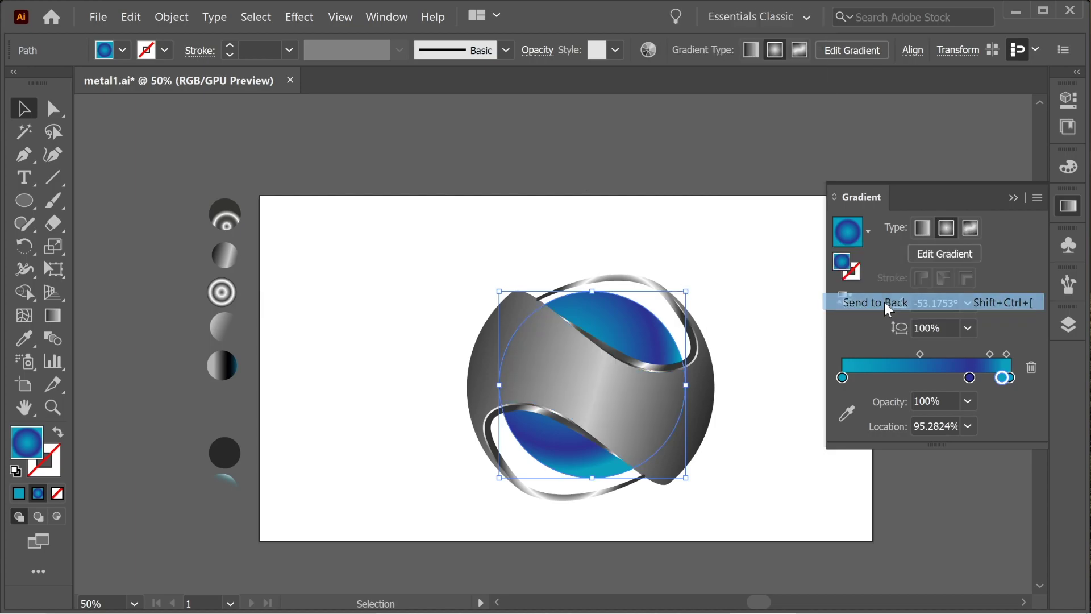
pyautogui.click(788, 266)
# - Nudge the blue circle slightly down and to the left to center it behind the emblem and deselect it
pyautogui.moveTo(776, 464); pyautogui.dragTo(741, 445)
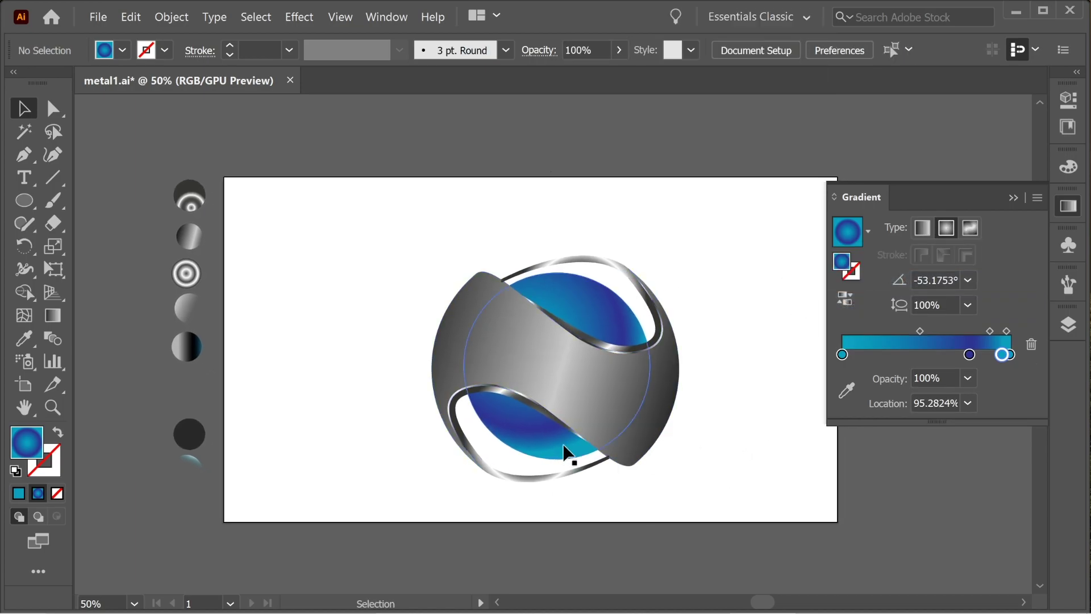
pyautogui.click(540, 440)
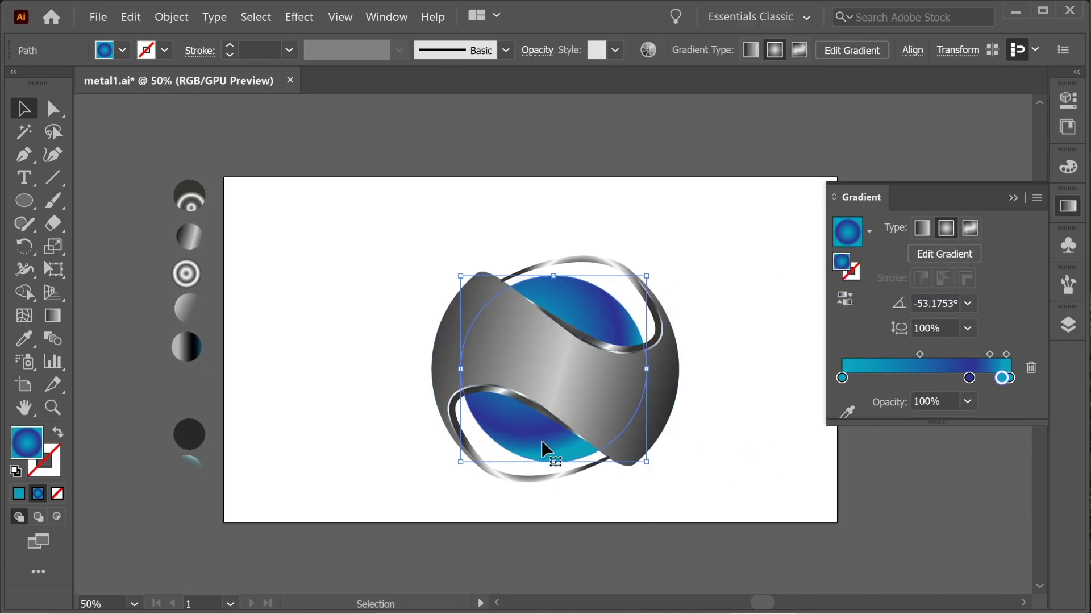
pyautogui.click(760, 421)
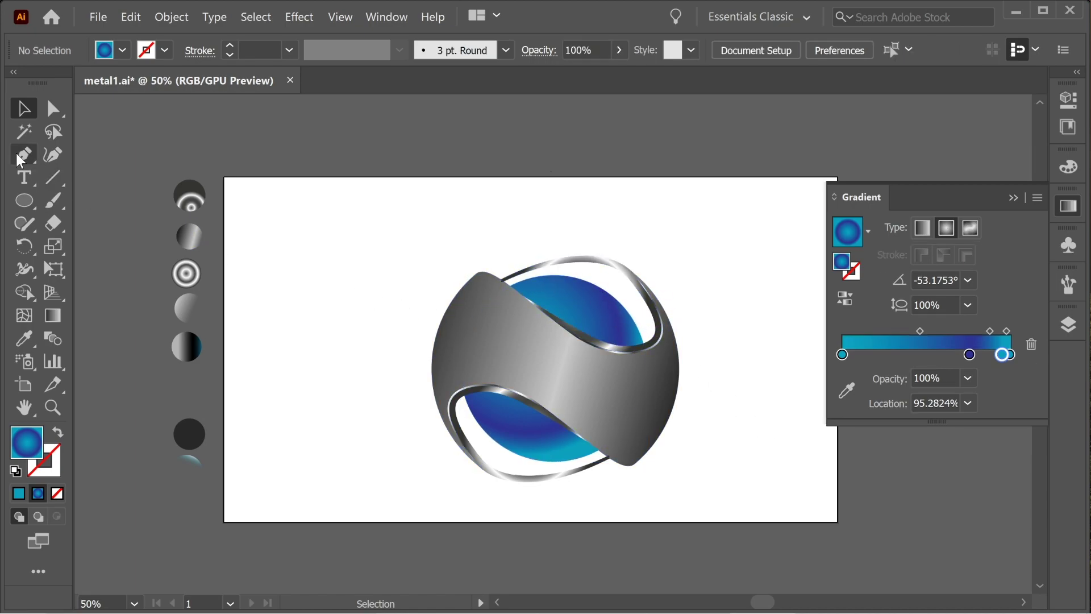
# - Draw a closed straight-sided shape with the Pen tool that covers the emblem's upper loop opening and overlaps the surrounding border and body
pyautogui.click(23, 156)
pyautogui.hotkey('ctrl', '=')
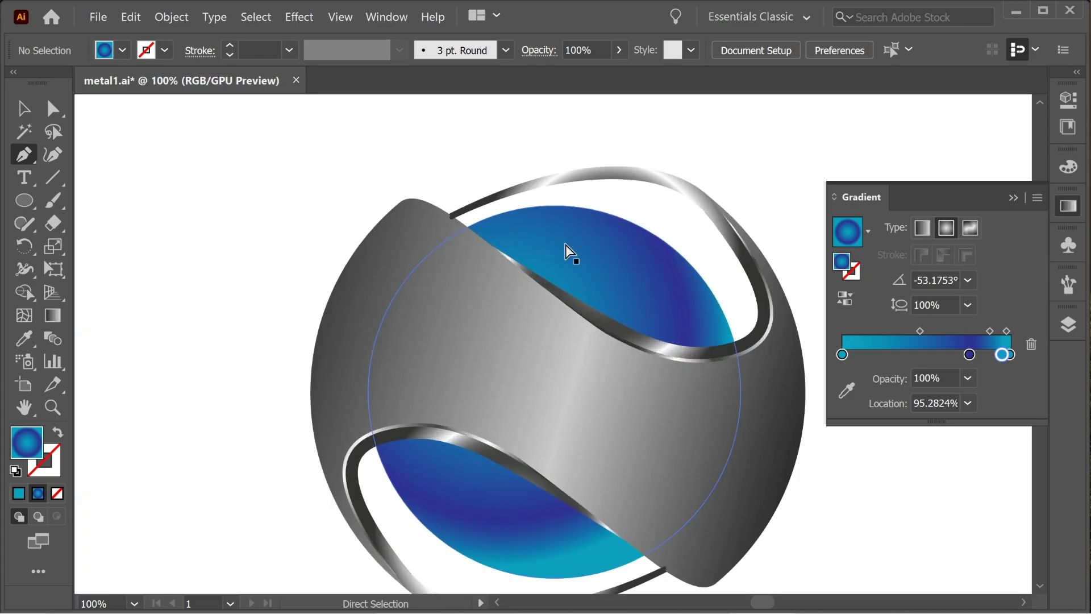
pyautogui.hotkey('ctrl', '=')
pyautogui.press('space')
pyautogui.moveTo(546, 243); pyautogui.dragTo(344, 350)
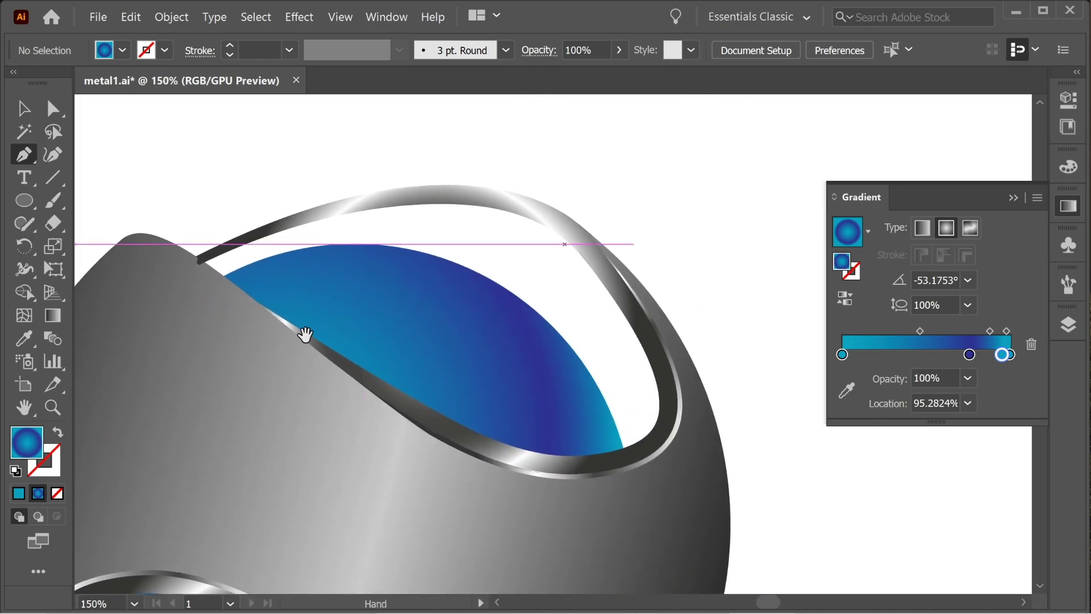
pyautogui.click(185, 267)
pyautogui.click(278, 227)
pyautogui.click(394, 200)
pyautogui.click(481, 200)
pyautogui.click(555, 215)
pyautogui.click(593, 251)
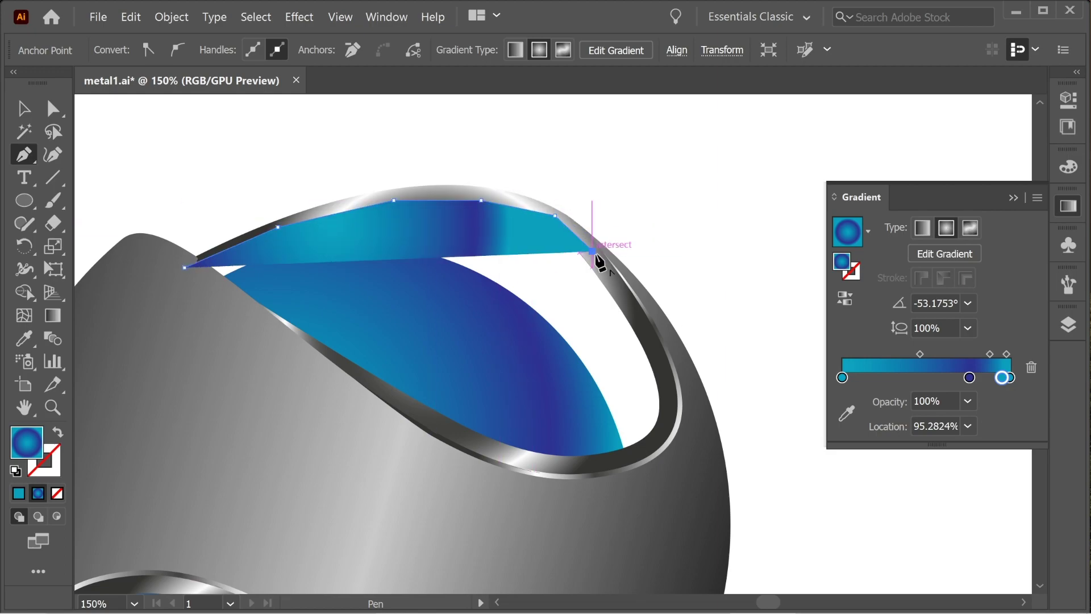
pyautogui.click(638, 297)
pyautogui.click(682, 407)
pyautogui.click(634, 506)
pyautogui.click(454, 522)
pyautogui.click(275, 415)
pyautogui.click(202, 337)
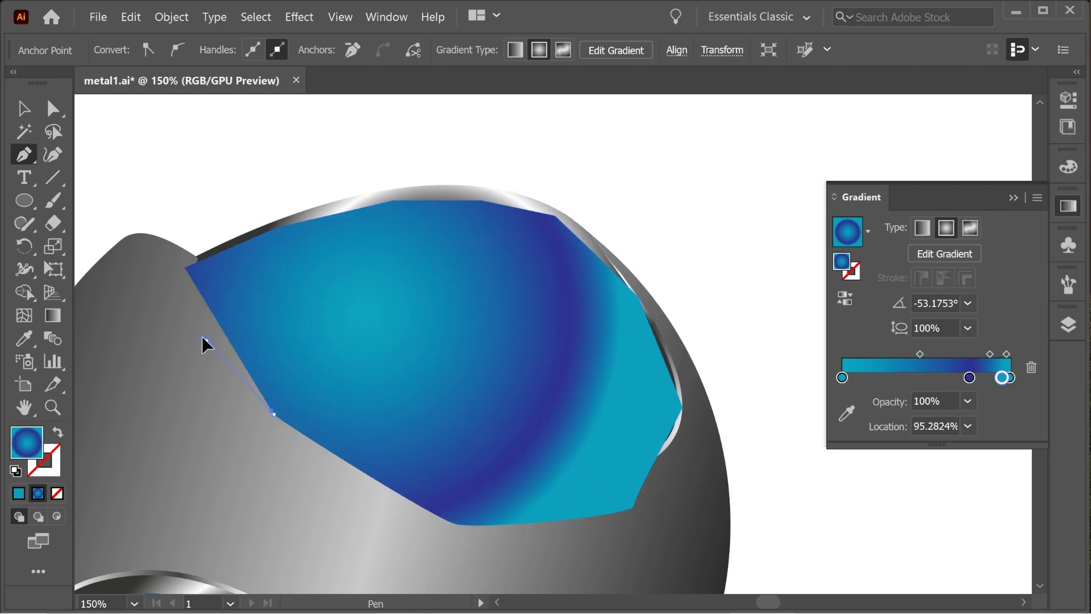
pyautogui.click(168, 288)
pyautogui.click(185, 267)
# - Send the new blue shape to the back, behind the sphere, loop border and gray body
pyautogui.click(25, 108)
pyautogui.rightClick(452, 274)
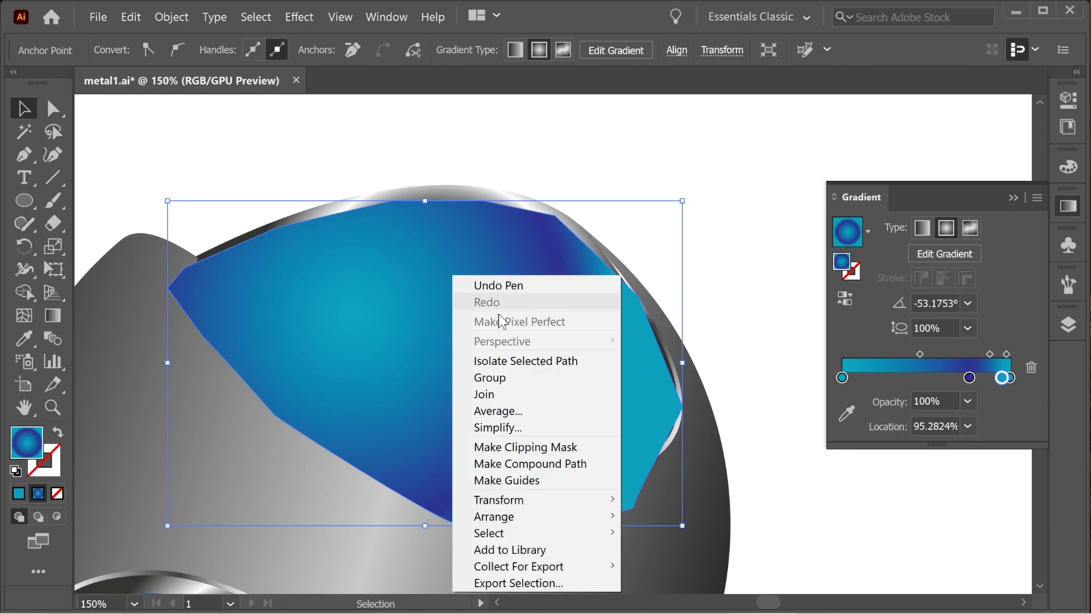
pyautogui.moveTo(550, 516)
pyautogui.click(659, 560)
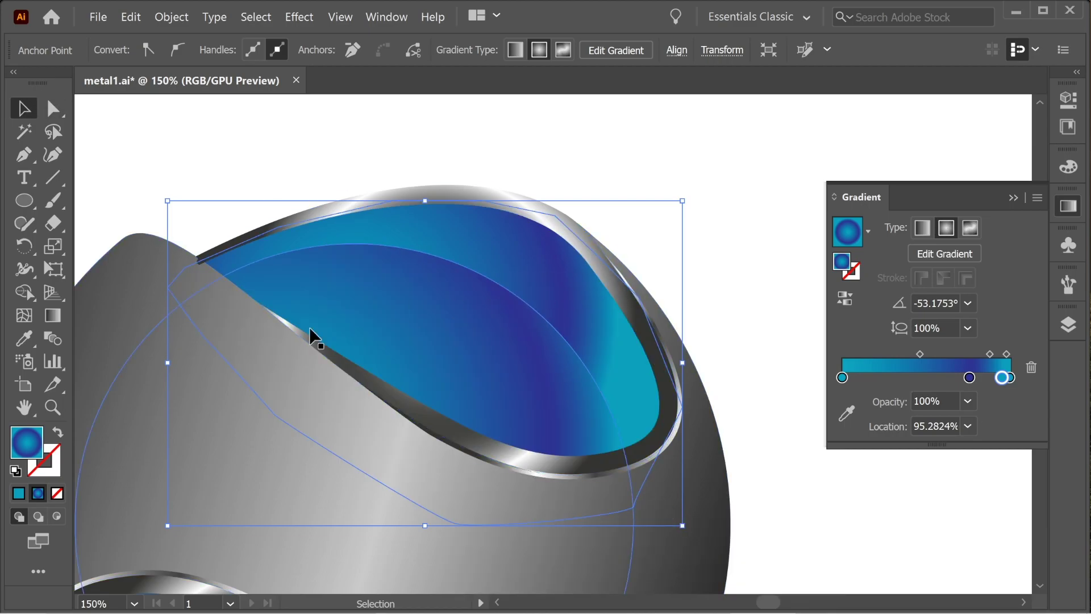
# - Copy the gray-black-blue linear gradient from the sample circle beside the artboard onto the shape behind the upper opening with the Eyedropper
pyautogui.click(25, 339)
pyautogui.moveTo(265, 359); pyautogui.dragTo(884, 368)
pyautogui.moveTo(187, 318); pyautogui.dragTo(511, 355)
pyautogui.click(384, 465)
pyautogui.moveTo(545, 496); pyautogui.dragTo(300, 375)
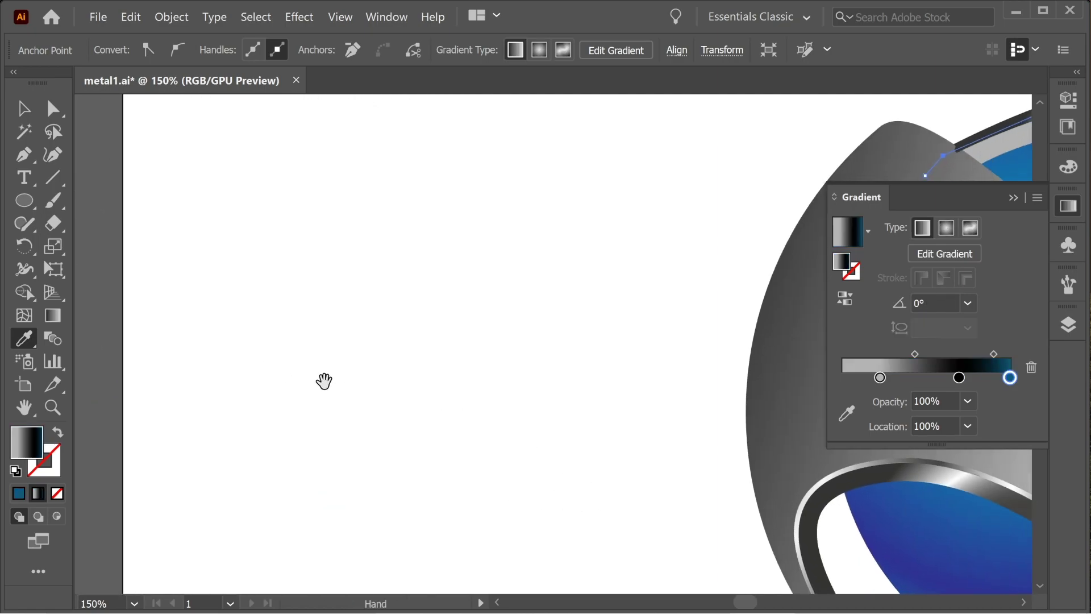
pyautogui.moveTo(414, 380); pyautogui.dragTo(210, 391)
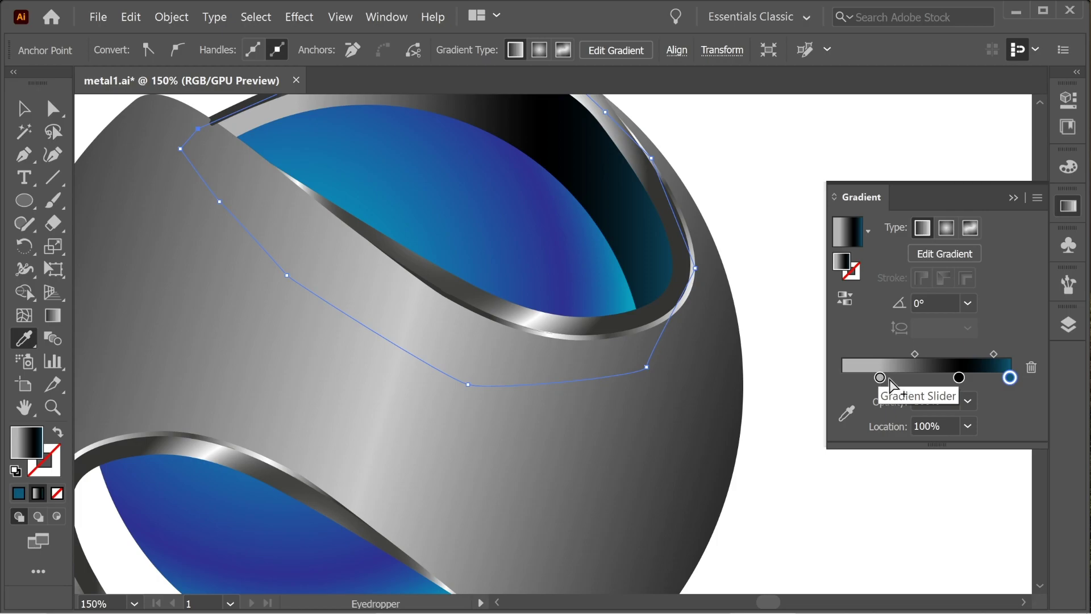
# - Examine the color of the gradient's last, dark blue stop and deselect the shape
pyautogui.doubleClick(1011, 378)
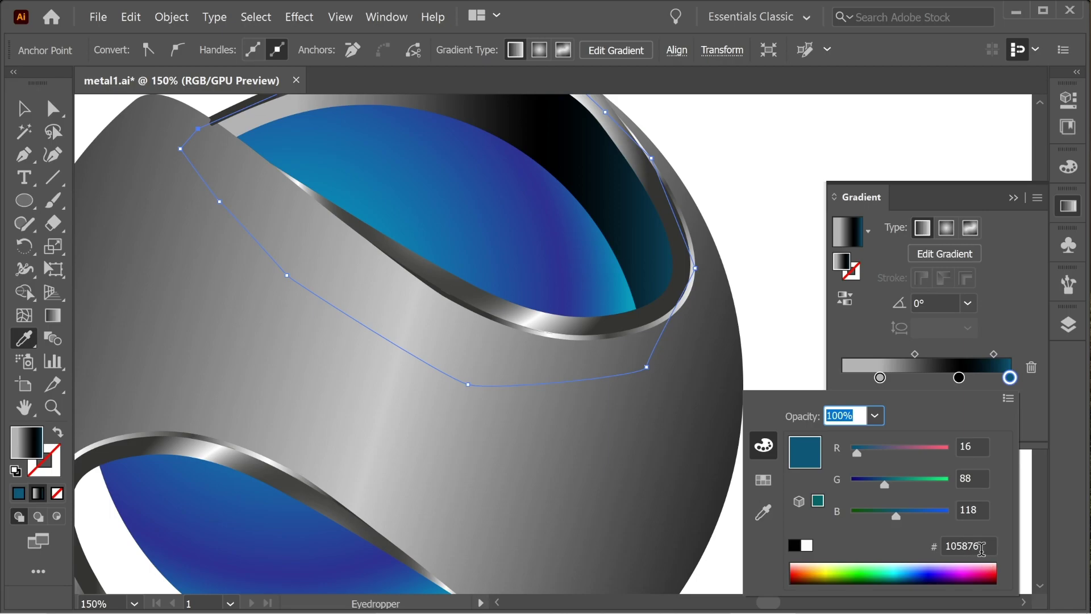
pyautogui.click(25, 109)
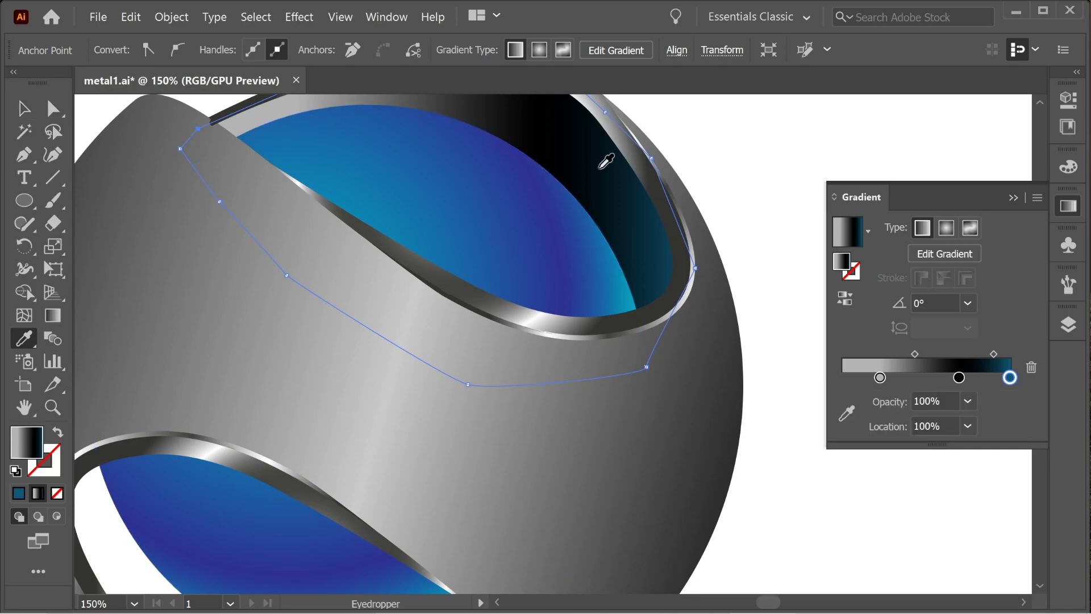
pyautogui.click(798, 187)
pyautogui.hotkey('ctrl', 'z')
pyautogui.click(32, 108)
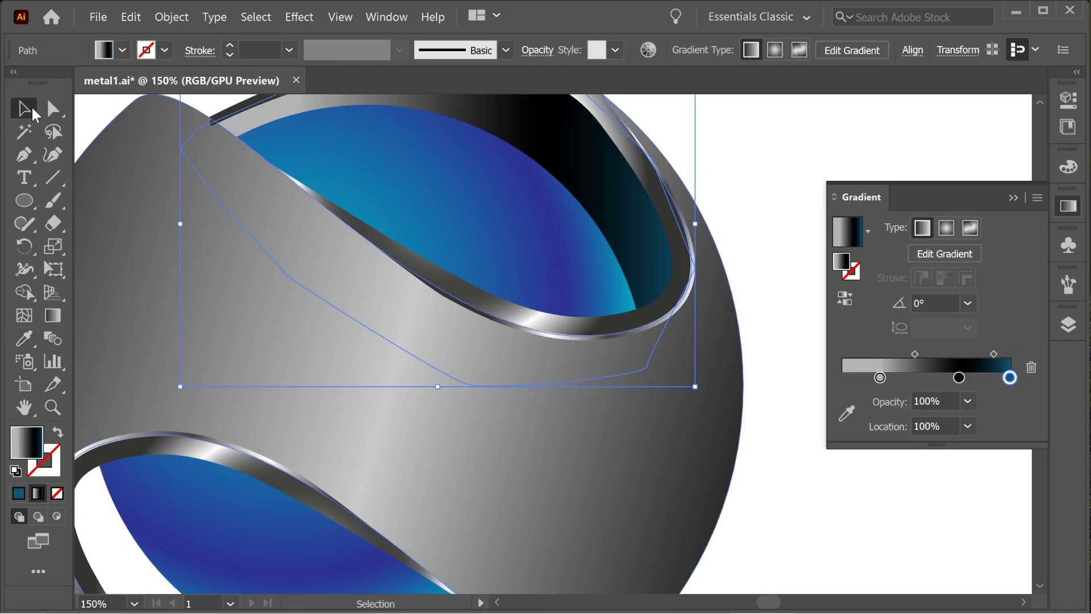
pyautogui.click(788, 178)
# - Redraw the linear gradient of the shape behind the upper opening diagonally from its lower right to its upper left, at about 156°
pyautogui.moveTo(718, 170); pyautogui.dragTo(713, 309)
pyautogui.click(623, 324)
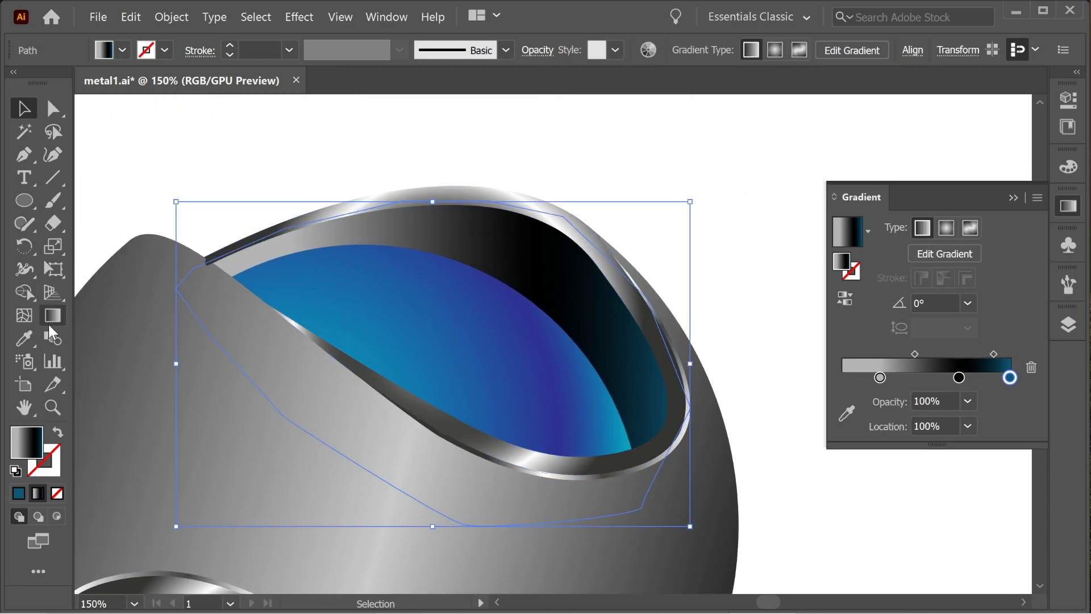
pyautogui.hotkey('ctrl', '-')
pyautogui.hotkey('ctrl', '-')
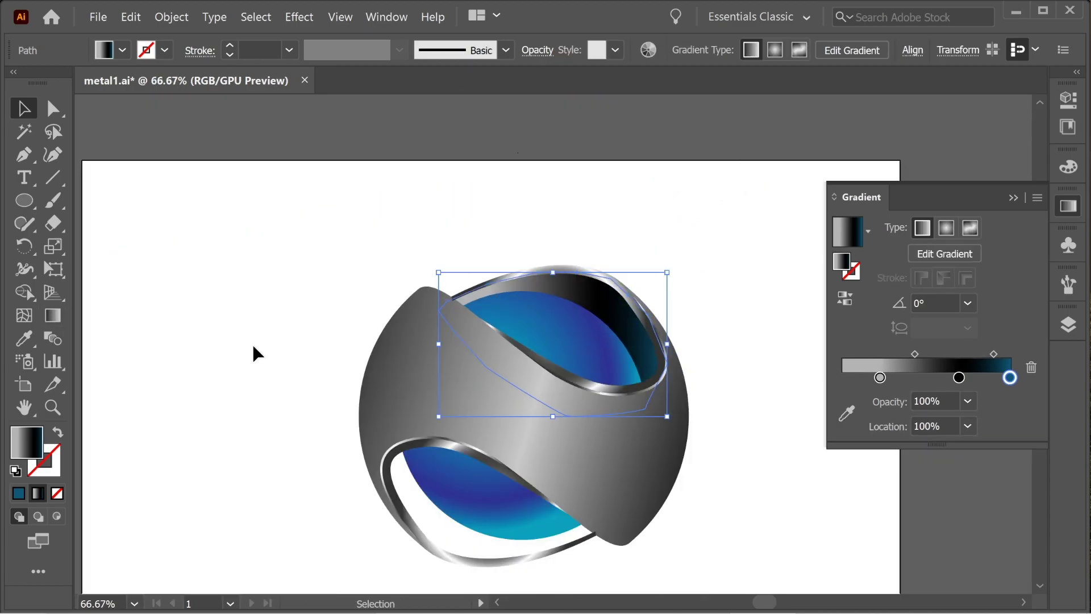
pyautogui.click(46, 320)
pyautogui.moveTo(714, 405); pyautogui.dragTo(461, 324)
pyautogui.moveTo(775, 460); pyautogui.dragTo(490, 302)
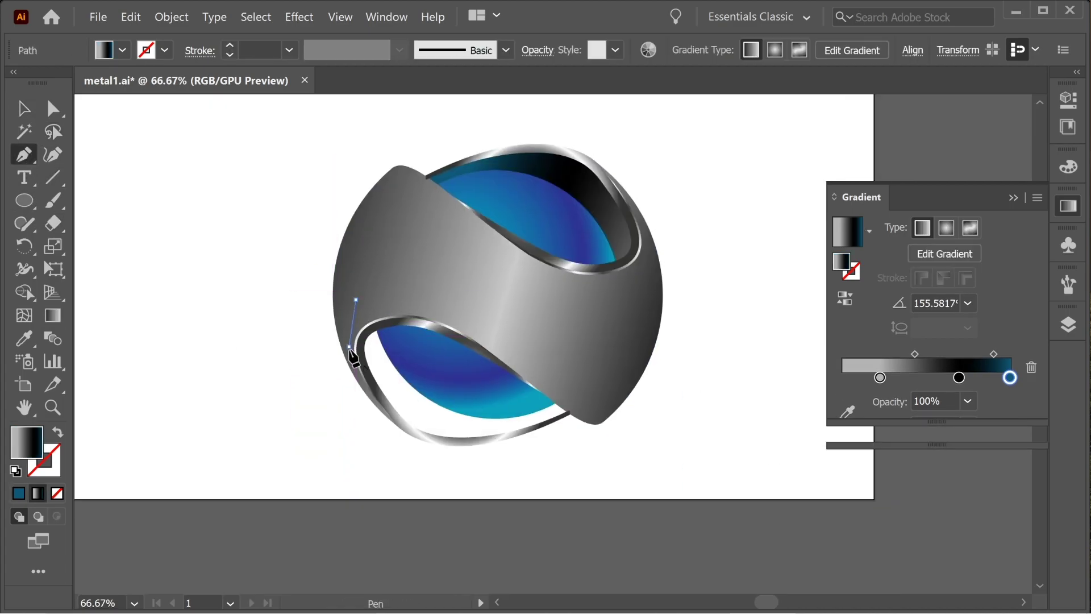
# - Draw a closed straight-sided shape with the Pen tool that covers the emblem's lower loop opening
pyautogui.click(441, 445)
pyautogui.click(530, 436)
pyautogui.click(356, 302)
pyautogui.click(373, 280)
pyautogui.click(356, 299)
# - Send the new shape over the lower opening to the back, behind the blue sphere and loop border
pyautogui.click(24, 108)
pyautogui.rightClick(435, 336)
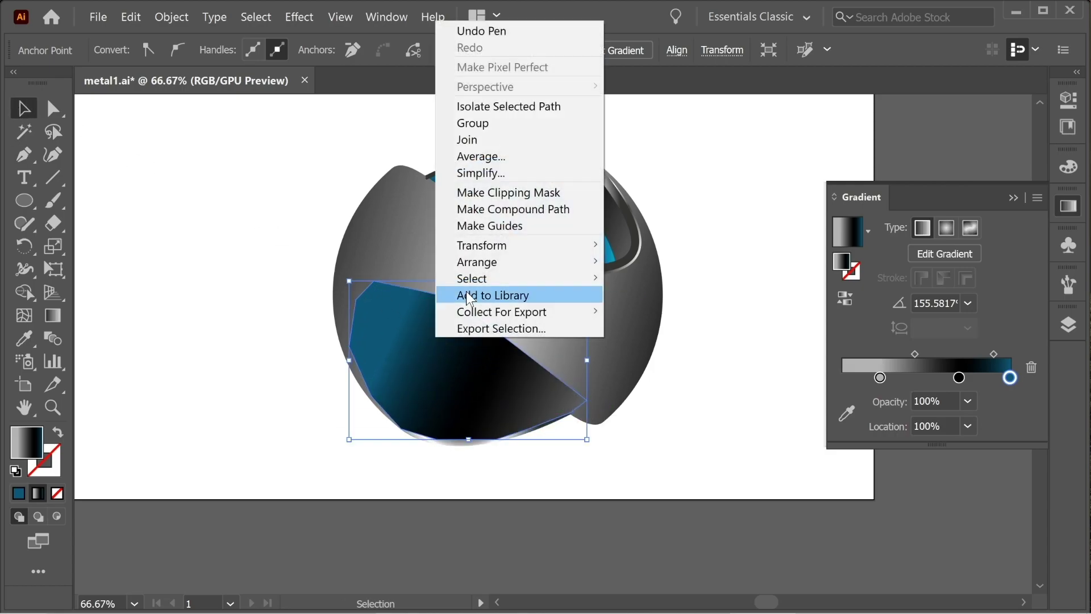
pyautogui.moveTo(483, 262)
pyautogui.click(642, 312)
# - Redraw the lower shape's linear gradient diagonally from its upper left to its lower right and deselect it
pyautogui.click(52, 316)
pyautogui.moveTo(292, 334); pyautogui.dragTo(510, 446)
pyautogui.moveTo(219, 300); pyautogui.dragTo(532, 439)
pyautogui.click(24, 108)
pyautogui.click(208, 228)
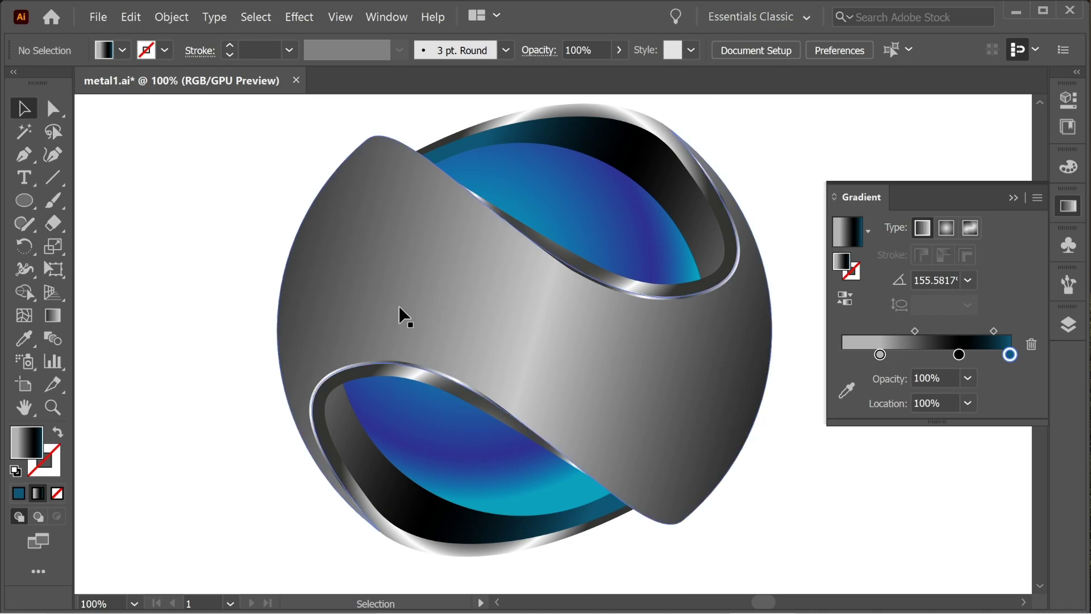
# - Move the sample circle with the semi-transparent white gradient to the empty area above the artboard
pyautogui.click(24, 155)
pyautogui.moveTo(177, 194); pyautogui.dragTo(318, 254)
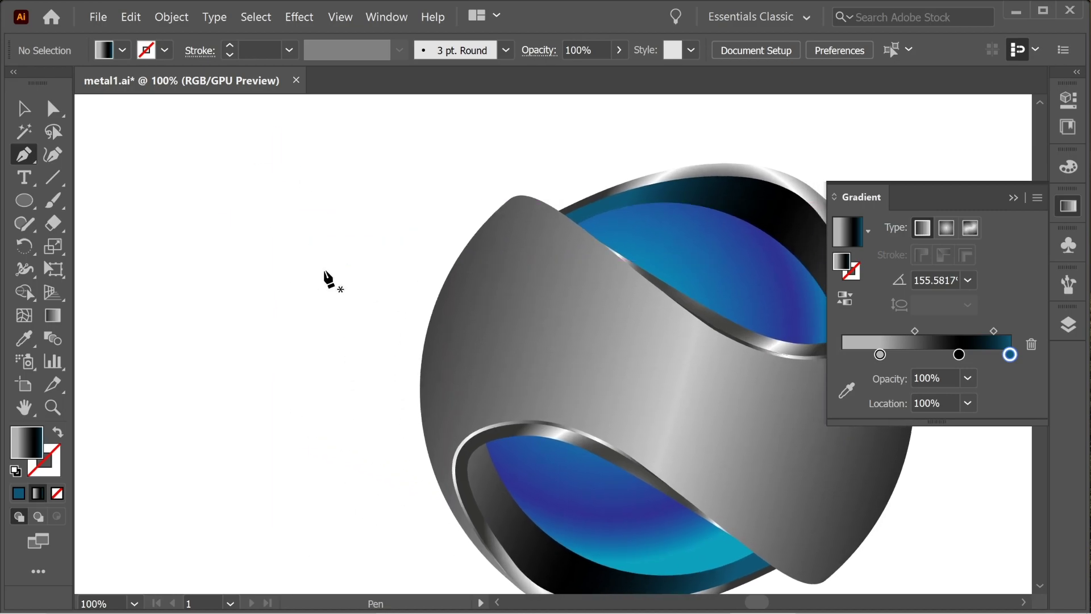
pyautogui.hotkey('ctrl', '-')
pyautogui.click(28, 112)
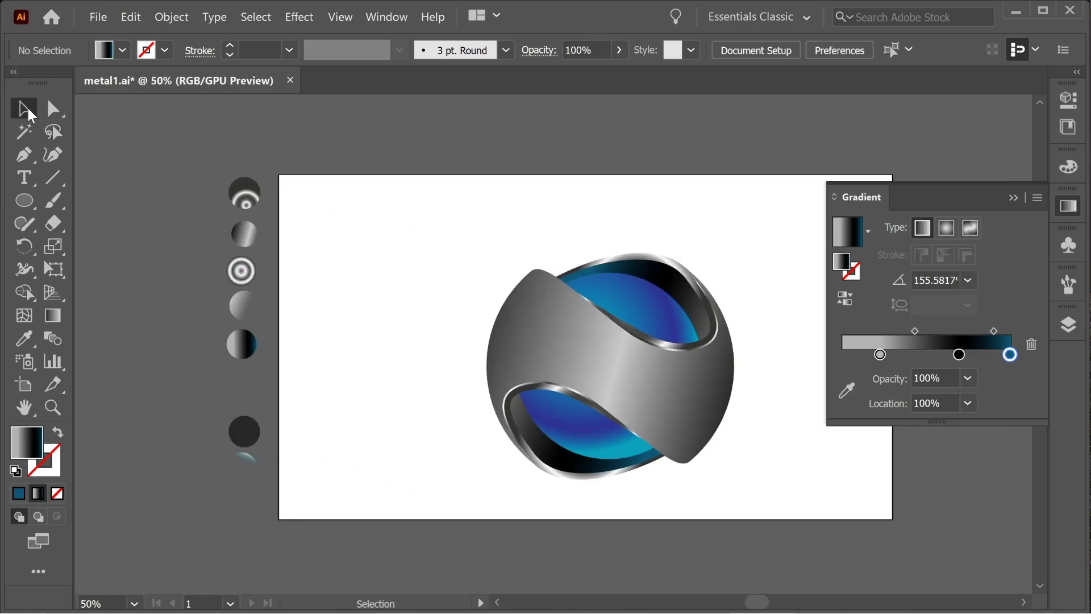
pyautogui.moveTo(237, 295); pyautogui.dragTo(380, 149)
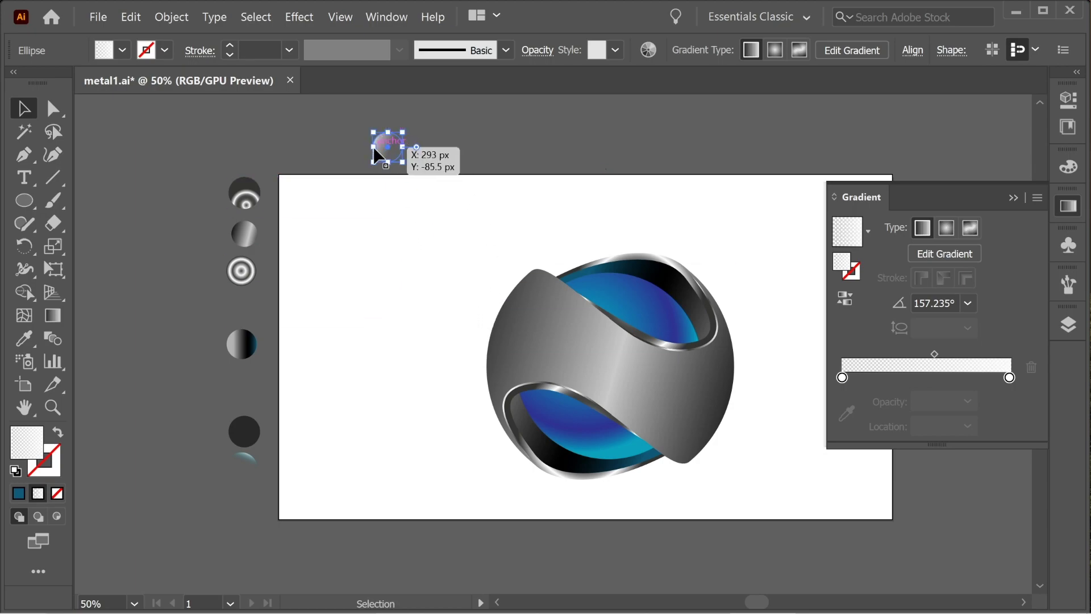
# - Examine the color, opacity and location of both stops in the circle's transparent white gradient
pyautogui.doubleClick(841, 377)
pyautogui.click(842, 378)
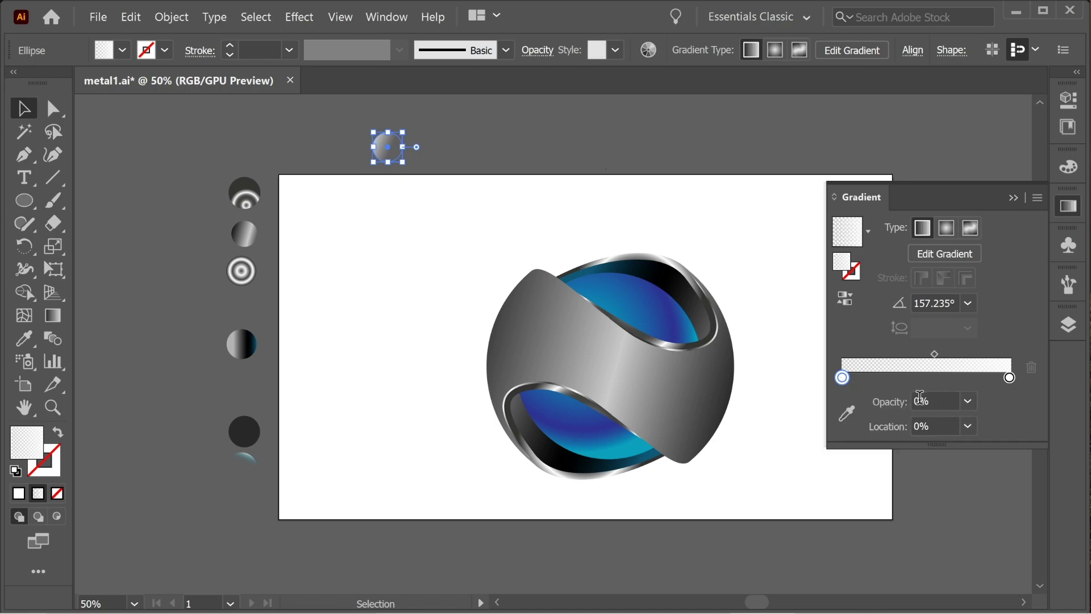
pyautogui.click(1009, 377)
# - Select the emblem's gray gradient body
pyautogui.press('p')
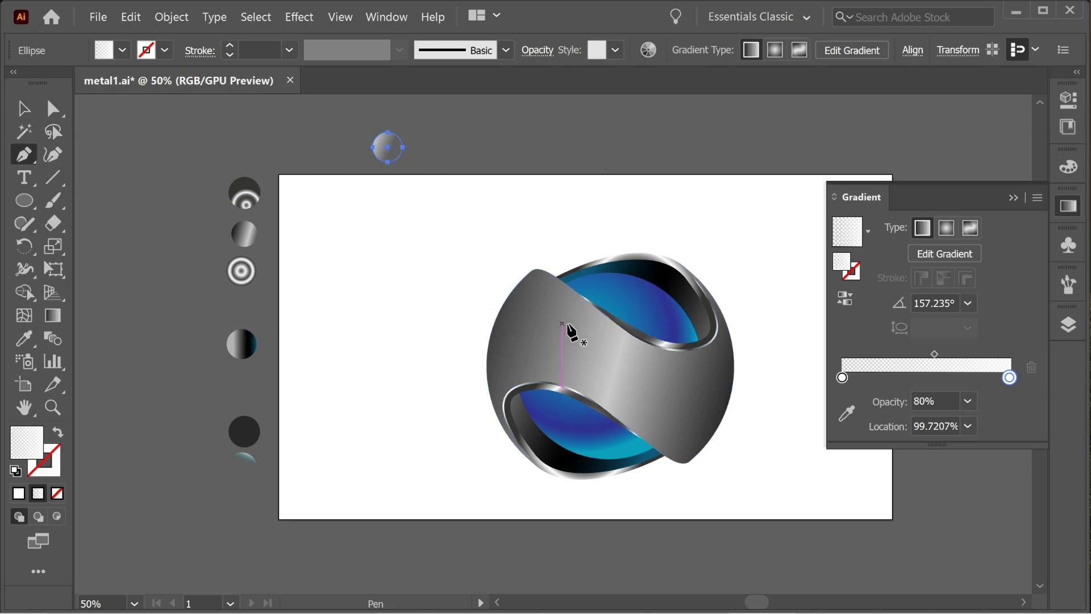
pyautogui.hotkey('ctrl', '=')
pyautogui.hotkey('ctrl', '=')
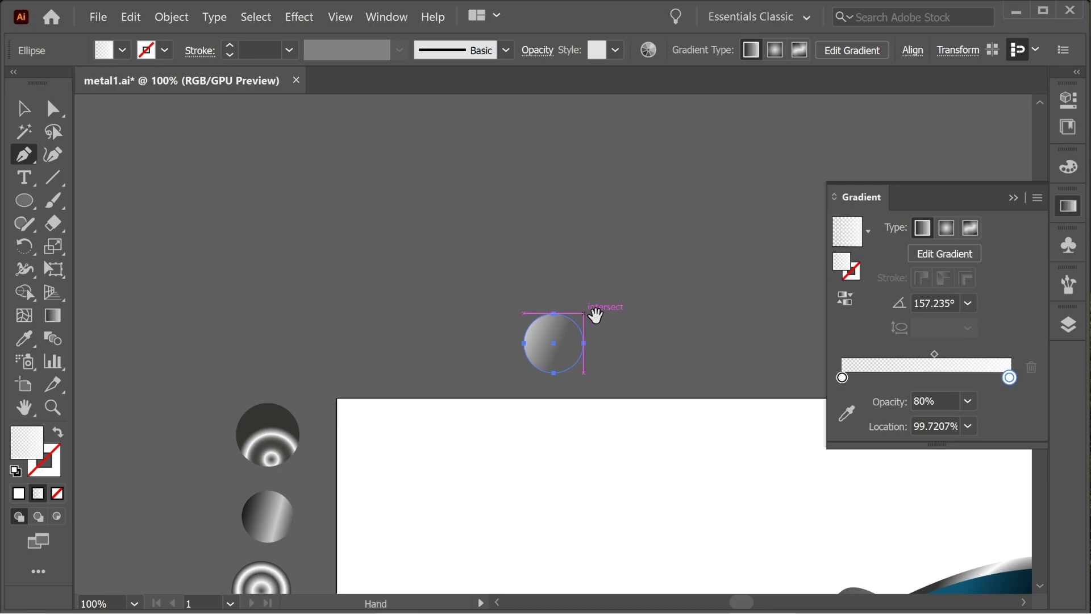
pyautogui.moveTo(589, 311); pyautogui.dragTo(418, 124)
pyautogui.moveTo(596, 341); pyautogui.dragTo(499, 187)
pyautogui.press('v')
pyautogui.moveTo(496, 227); pyautogui.dragTo(409, 241)
pyautogui.click(406, 233)
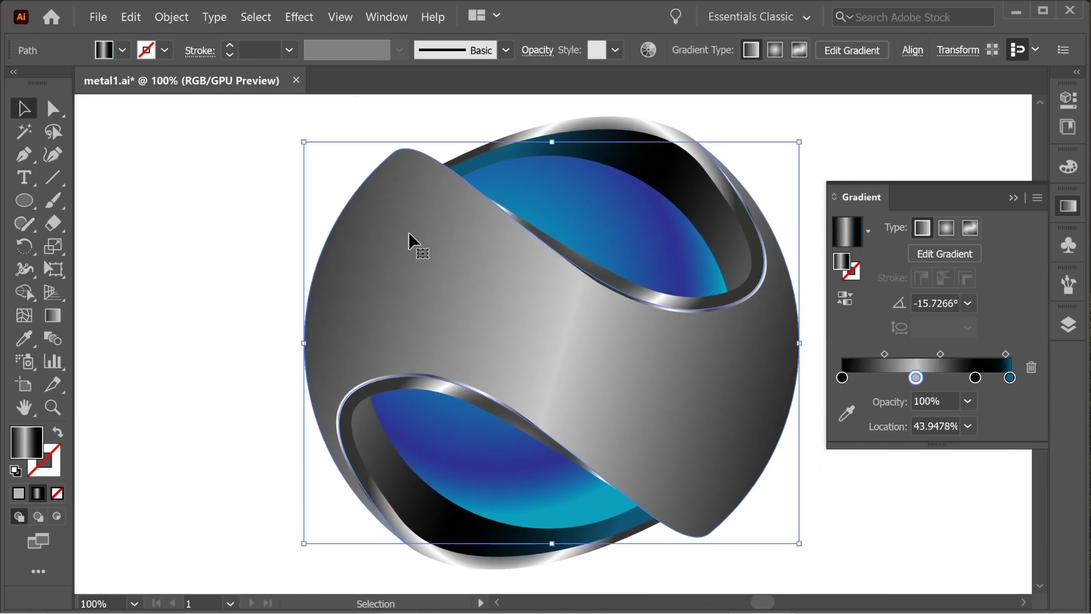
pyautogui.press('a')
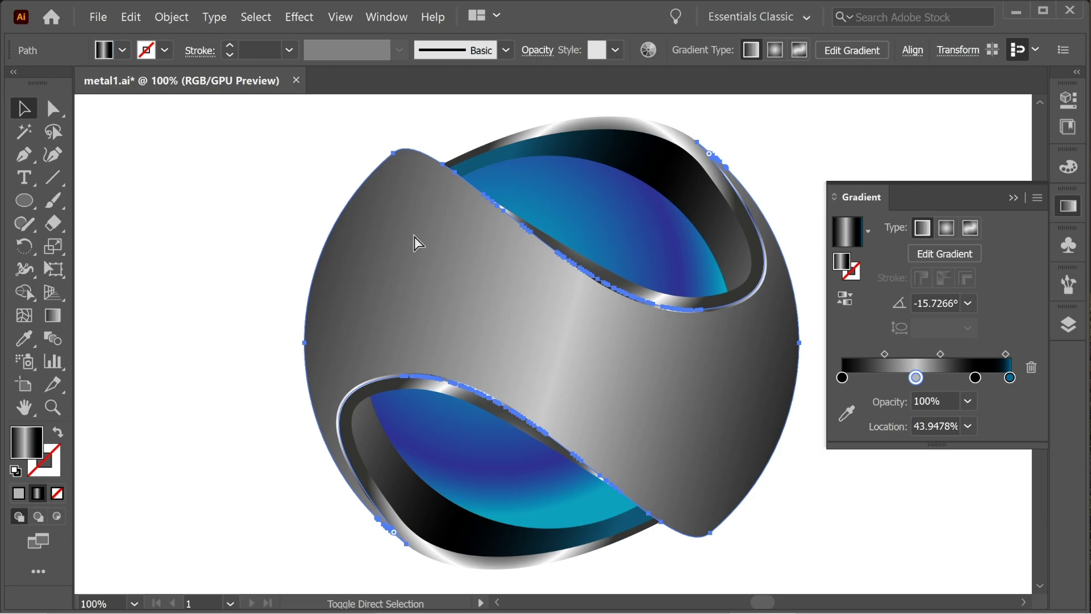
pyautogui.moveTo(443, 233); pyautogui.dragTo(465, 283)
pyautogui.hotkey('ctrl', 'z')
# - Create an inset copy of the gray body with Offset Path, using an offset of -7 and miter joins
pyautogui.click(156, 12)
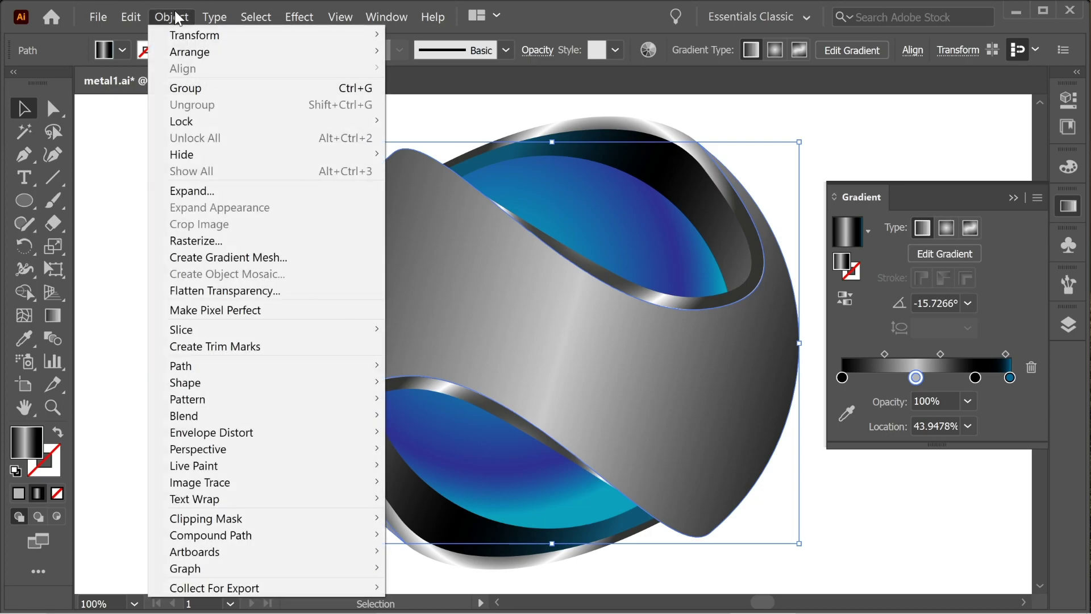
pyautogui.moveTo(276, 365)
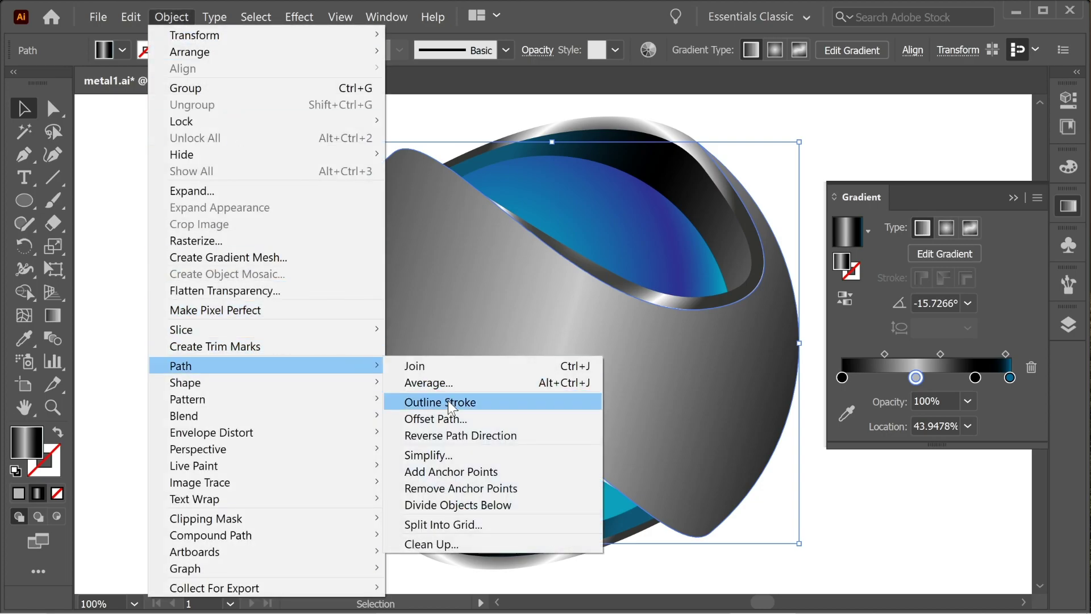
pyautogui.click(462, 418)
pyautogui.write('-7')
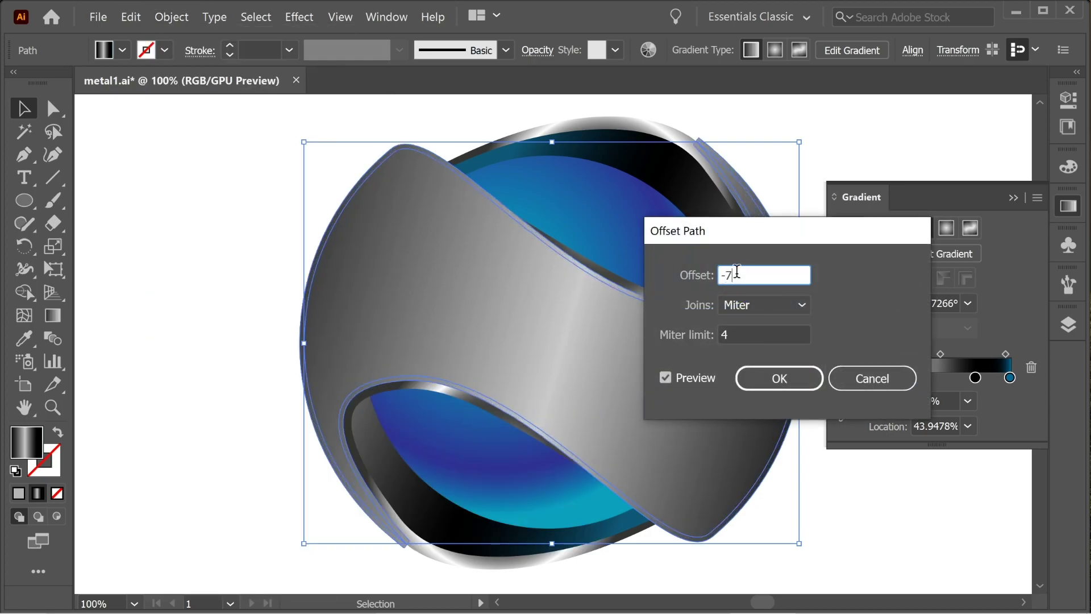
pyautogui.press('Return')
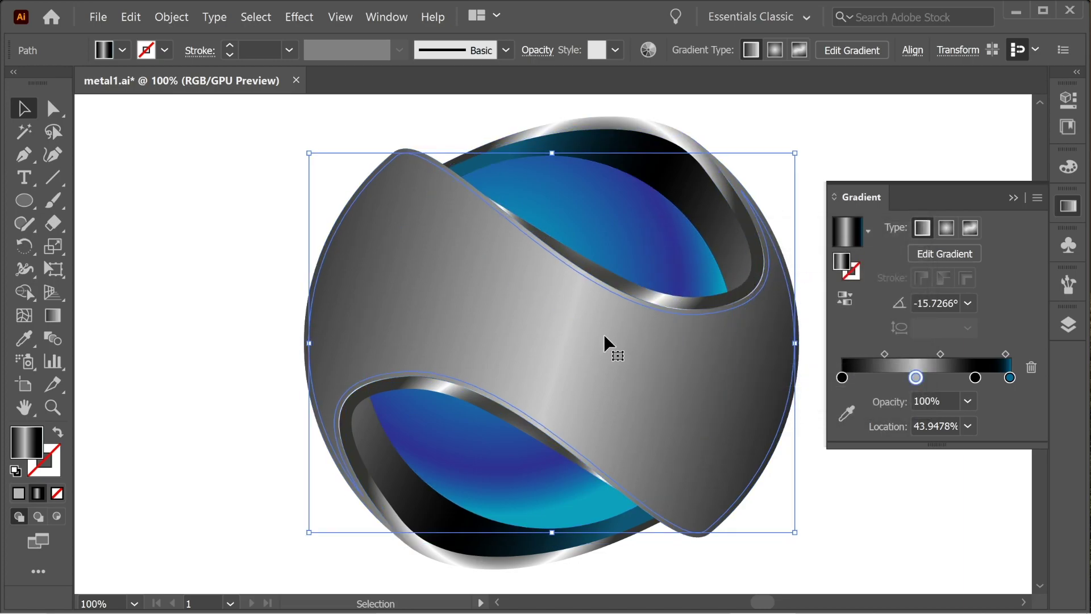
# - Fill the inset copy of the body with a solid tan swatch
pyautogui.click(121, 48)
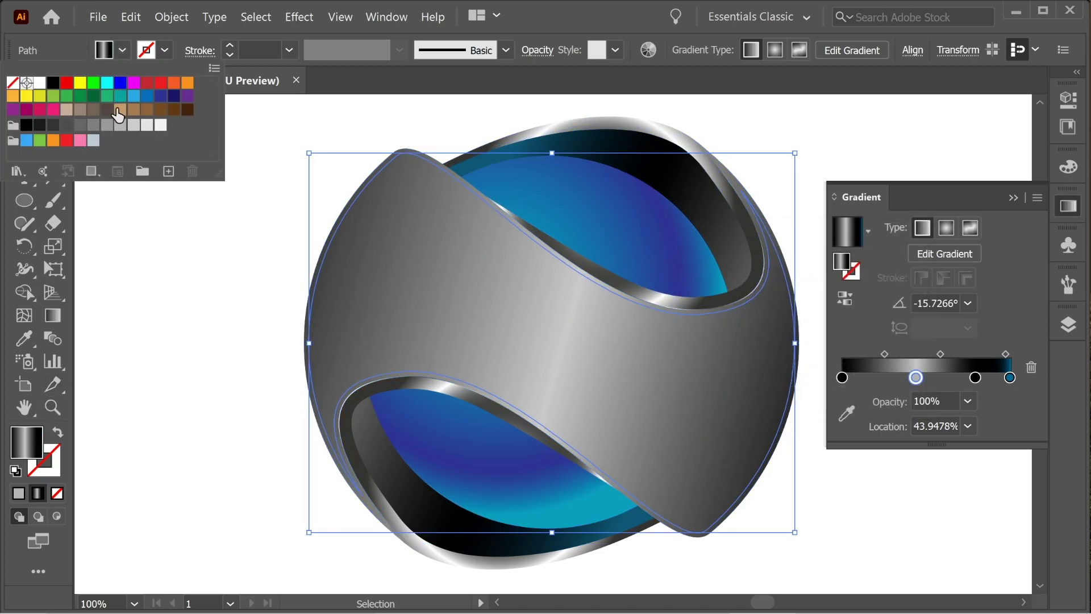
pyautogui.click(122, 109)
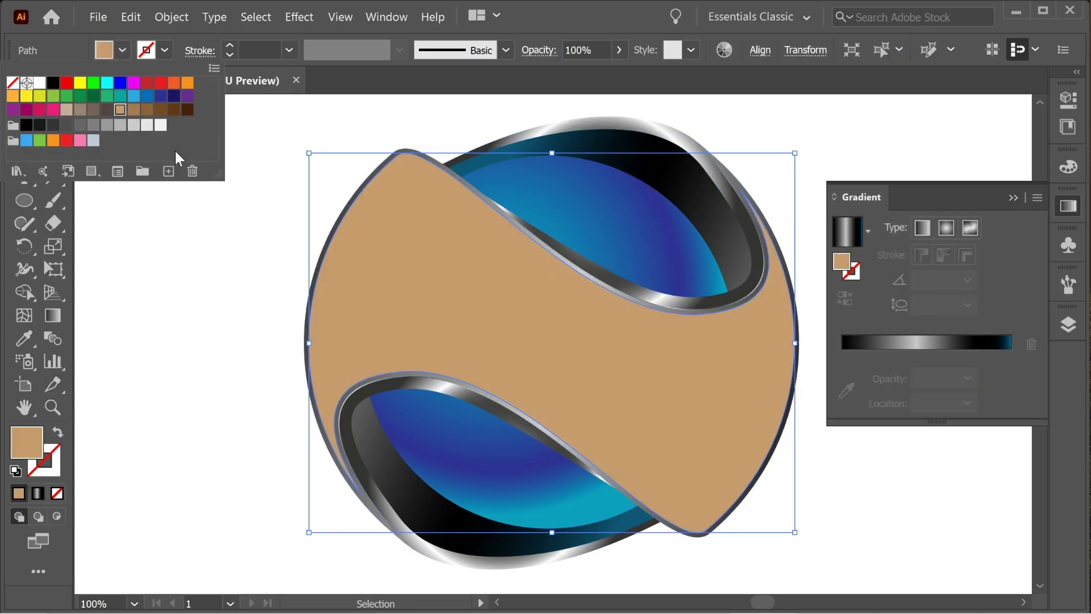
pyautogui.click(464, 210)
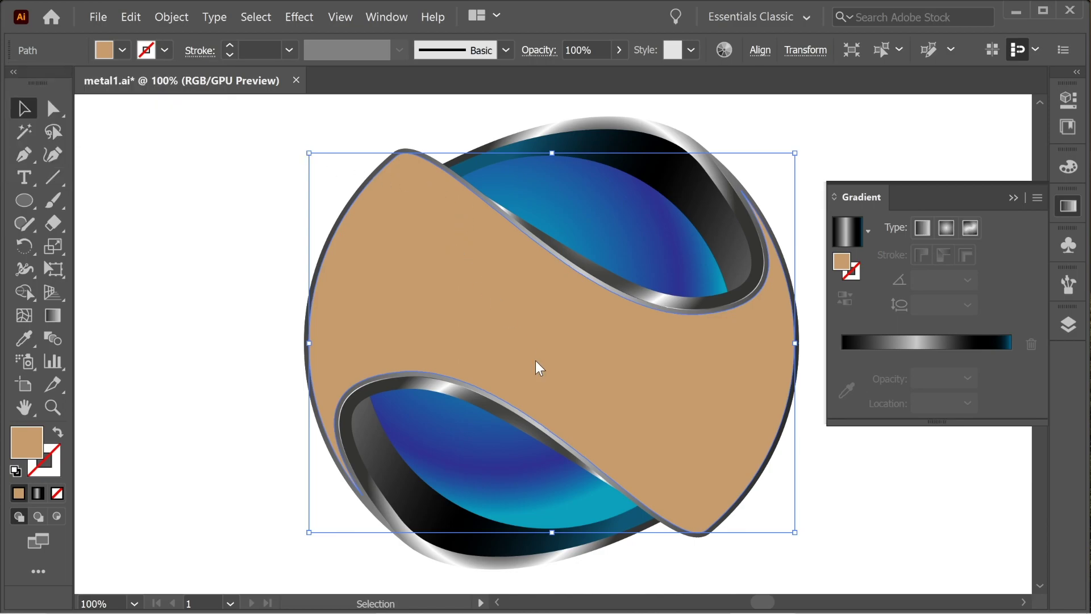
# - Try moving the tan inset shape and the gray body beneath it, and undo the moves
pyautogui.click(119, 126)
pyautogui.moveTo(473, 189); pyautogui.dragTo(482, 317)
pyautogui.hotkey('ctrl', 'z')
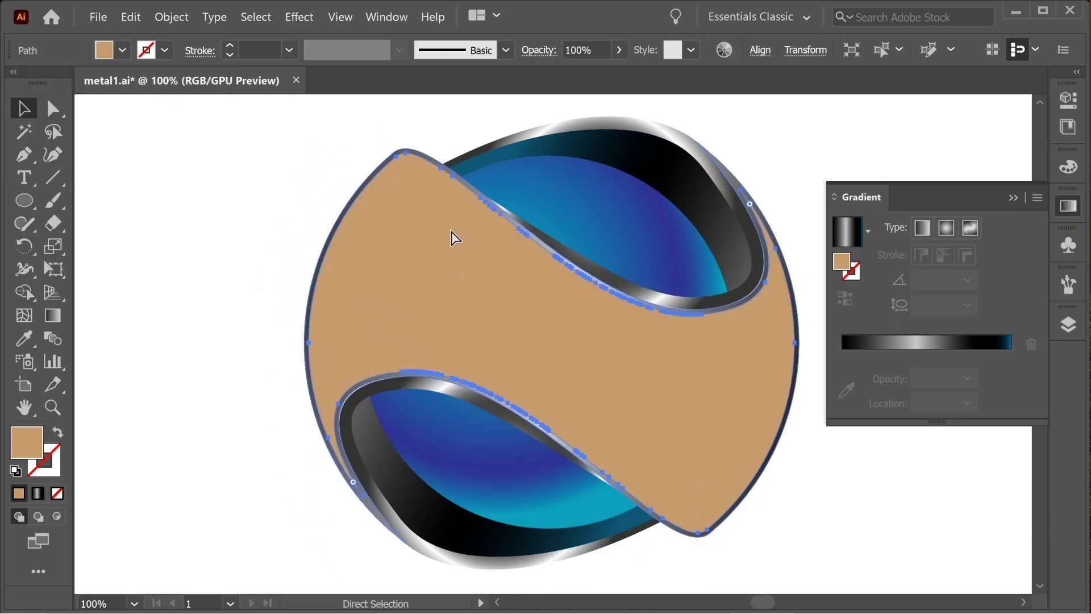
pyautogui.hotkey('ctrl', 'z')
pyautogui.moveTo(415, 155); pyautogui.dragTo(291, 280)
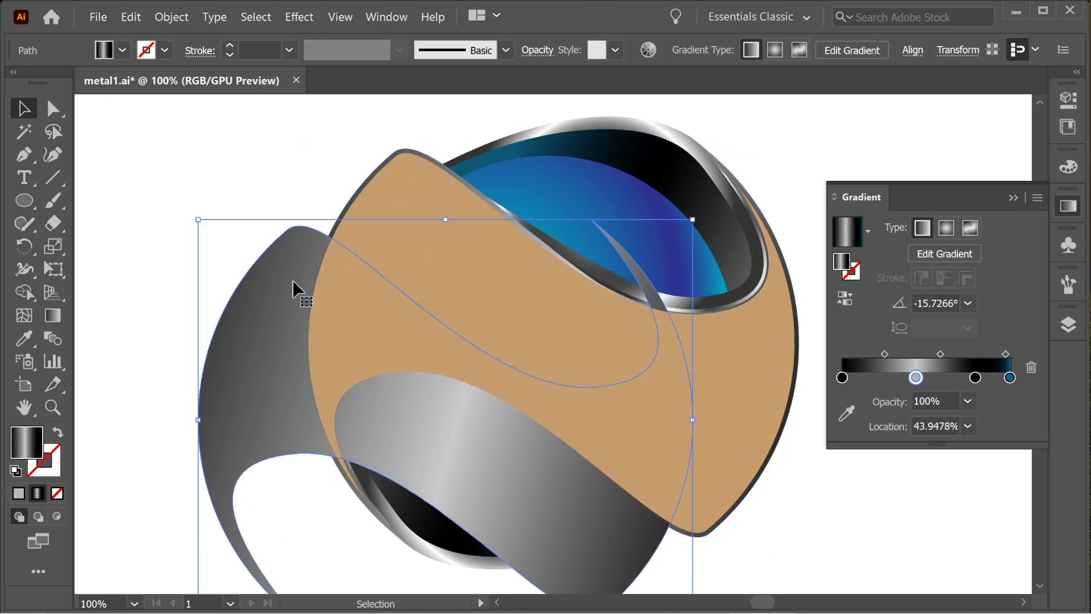
pyautogui.hotkey('ctrl', 'z')
pyautogui.hotkey('ctrl', 'z')
pyautogui.hotkey('ctrl', 'z')
pyautogui.moveTo(537, 314); pyautogui.dragTo(595, 425)
pyautogui.hotkey('ctrl', 'z')
pyautogui.moveTo(331, 275); pyautogui.dragTo(581, 426)
# - Copy the semi-transparent white gradient from the circle above the artboard onto the inset shape with the Eyedropper
pyautogui.click(24, 336)
pyautogui.moveTo(300, 182); pyautogui.dragTo(386, 377)
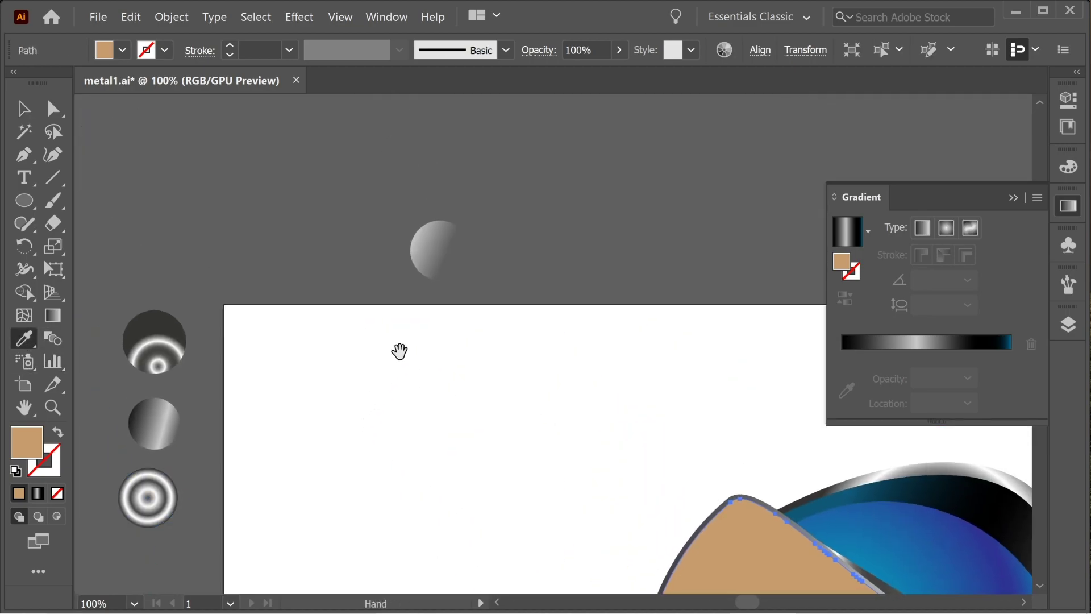
pyautogui.click(443, 252)
pyautogui.moveTo(671, 541); pyautogui.dragTo(365, 208)
pyautogui.click(24, 108)
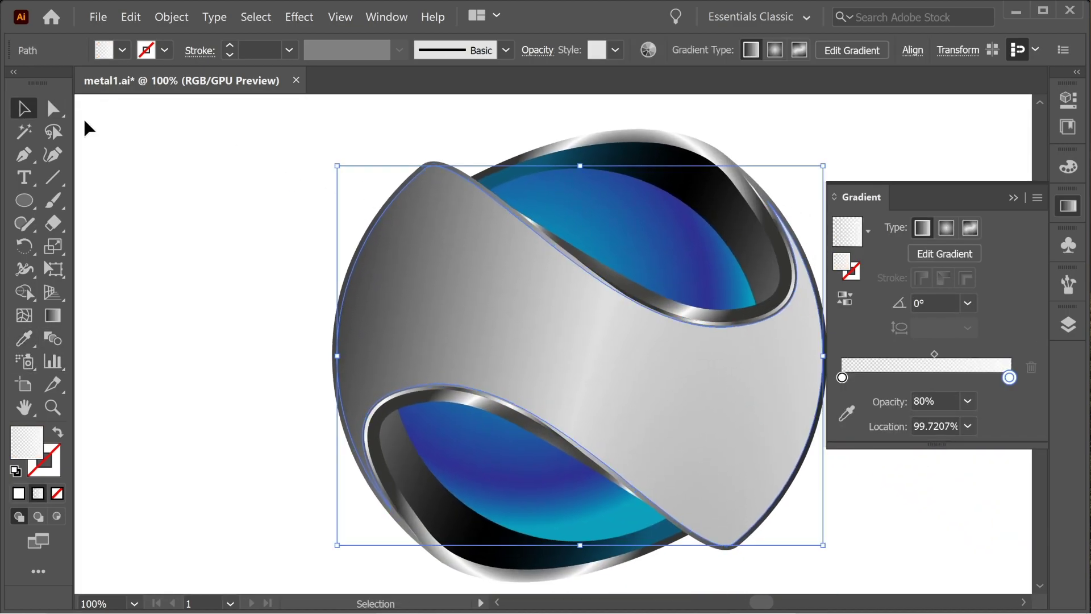
# - Try moving the semi-transparent white inset shape away from the gray body
pyautogui.click(227, 188)
pyautogui.moveTo(514, 312); pyautogui.dragTo(394, 285)
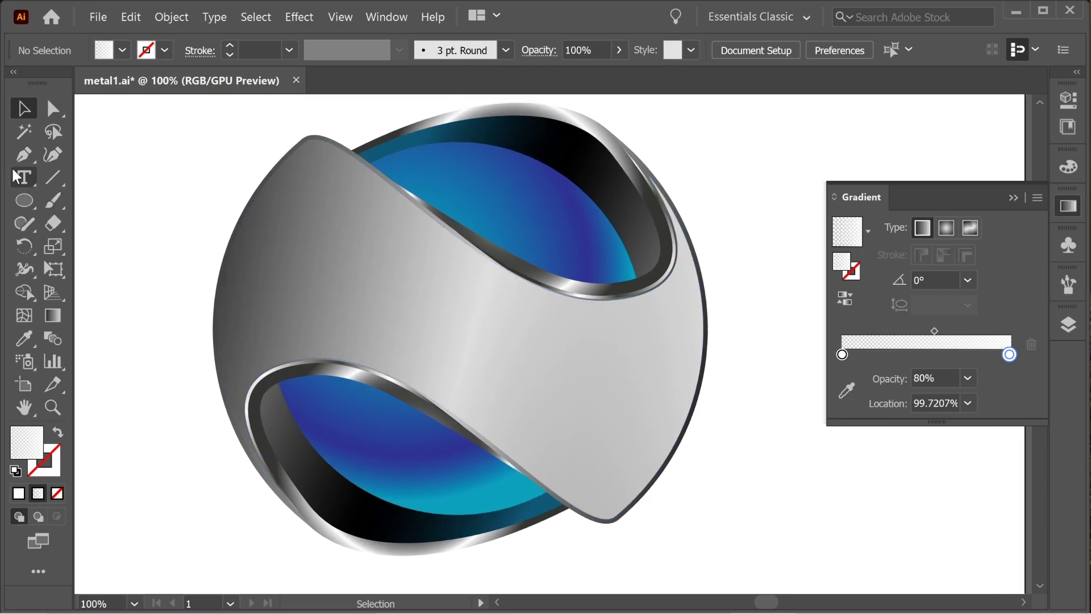
pyautogui.press('v')
pyautogui.click(531, 407)
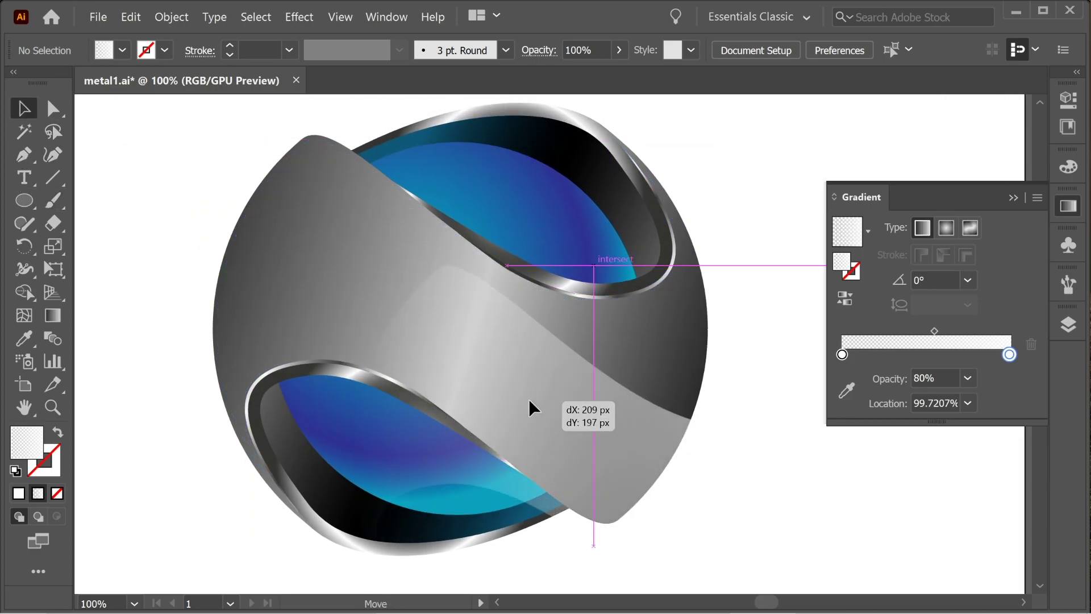
# - Redirect the inset shape's transparent white gradient to about 150.9° so the highlight brightens the left side of the body
pyautogui.click(48, 327)
pyautogui.moveTo(152, 210); pyautogui.dragTo(774, 451)
pyautogui.moveTo(323, 312); pyautogui.dragTo(560, 371)
pyautogui.moveTo(468, 332); pyautogui.dragTo(653, 390)
pyautogui.moveTo(521, 409); pyautogui.dragTo(687, 443)
pyautogui.moveTo(587, 326); pyautogui.dragTo(712, 389)
pyautogui.moveTo(722, 458); pyautogui.dragTo(257, 257)
pyautogui.moveTo(479, 381); pyautogui.dragTo(212, 292)
pyautogui.moveTo(318, 318); pyautogui.dragTo(195, 236)
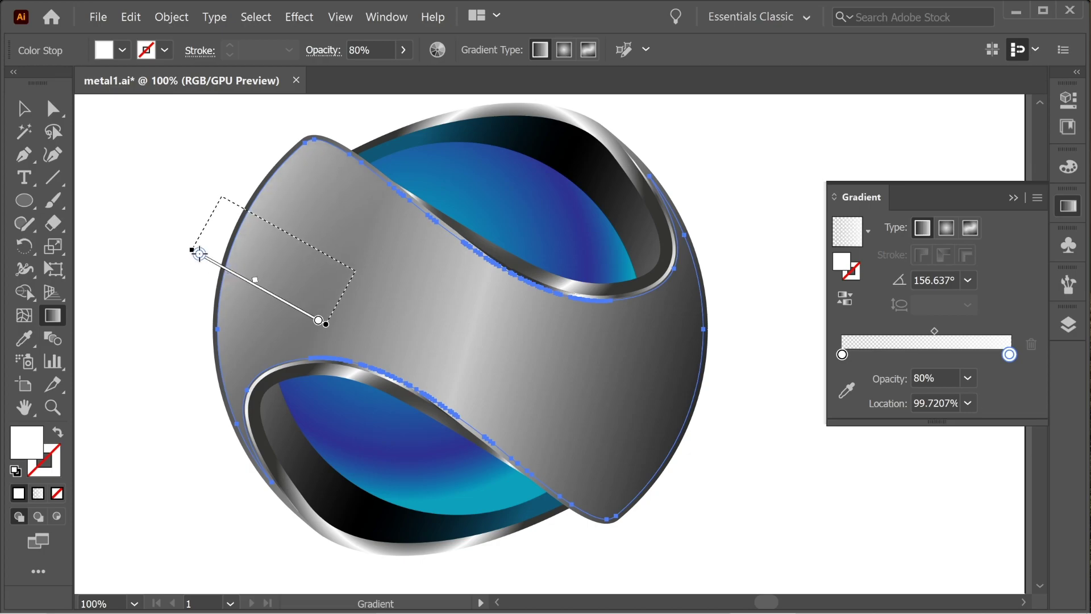
pyautogui.click(23, 105)
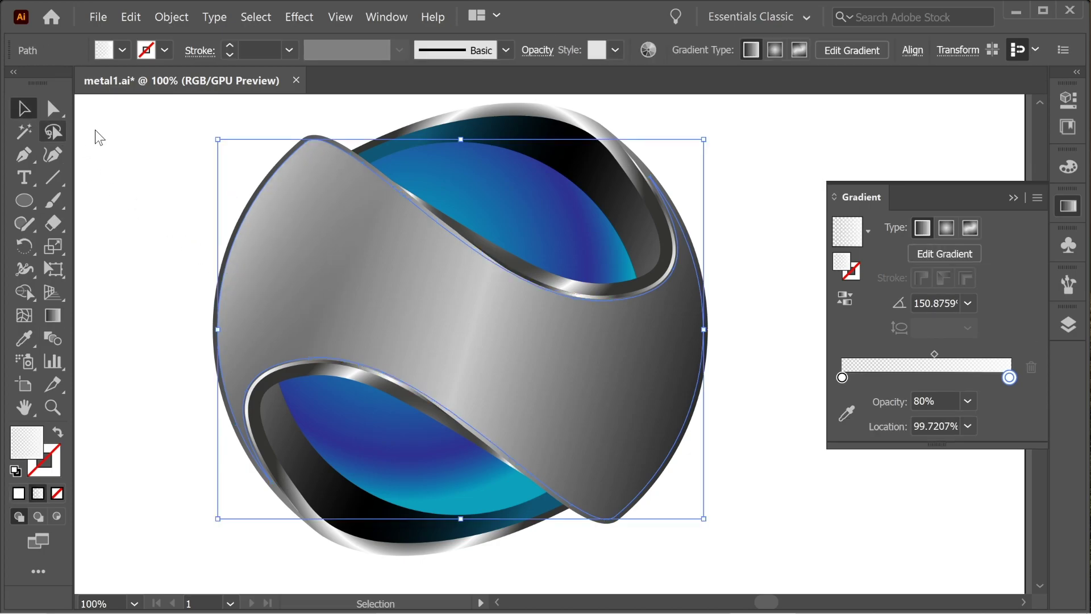
# - Paste a copy of the highlight in front and angle its gradient about -14.9° toward the right edge, with the midpoint at 66.14%
pyautogui.keyDown('ctrl'); pyautogui.click(556, 331); pyautogui.keyUp('ctrl')
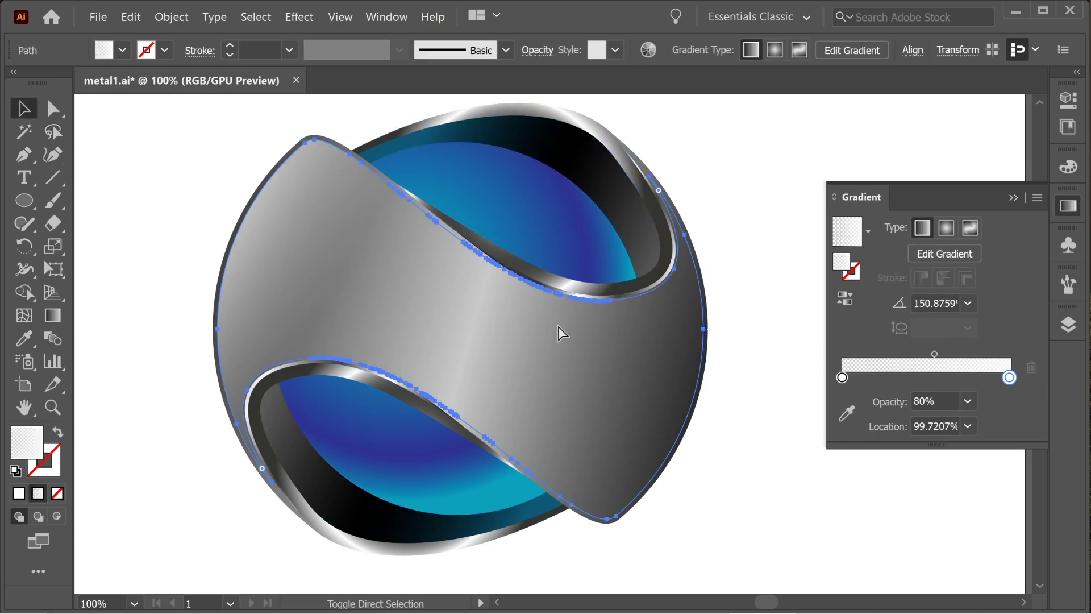
pyautogui.hotkey('ctrl', 'f')
pyautogui.click(53, 317)
pyautogui.moveTo(541, 359); pyautogui.dragTo(717, 438)
pyautogui.moveTo(564, 403); pyautogui.dragTo(687, 441)
pyautogui.moveTo(662, 357); pyautogui.dragTo(727, 369)
pyautogui.moveTo(655, 384); pyautogui.dragTo(723, 405)
pyautogui.moveTo(934, 331); pyautogui.dragTo(953, 329)
pyautogui.moveTo(616, 398); pyautogui.dragTo(680, 405)
pyautogui.moveTo(609, 405); pyautogui.dragTo(692, 427)
pyautogui.click(26, 109)
pyautogui.moveTo(343, 240); pyautogui.dragTo(444, 263)
pyautogui.moveTo(445, 262); pyautogui.dragTo(447, 305)
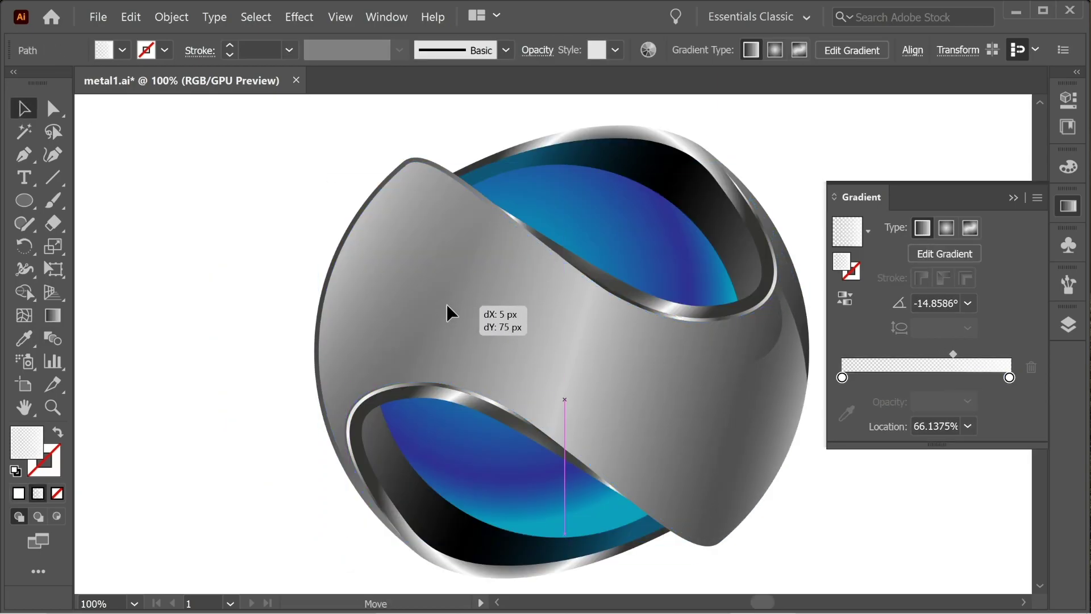
# - Draw a closed curved cutting shape with the Pen tool across the middle of the body, with a wavy right side
pyautogui.click(765, 381)
pyautogui.press('p')
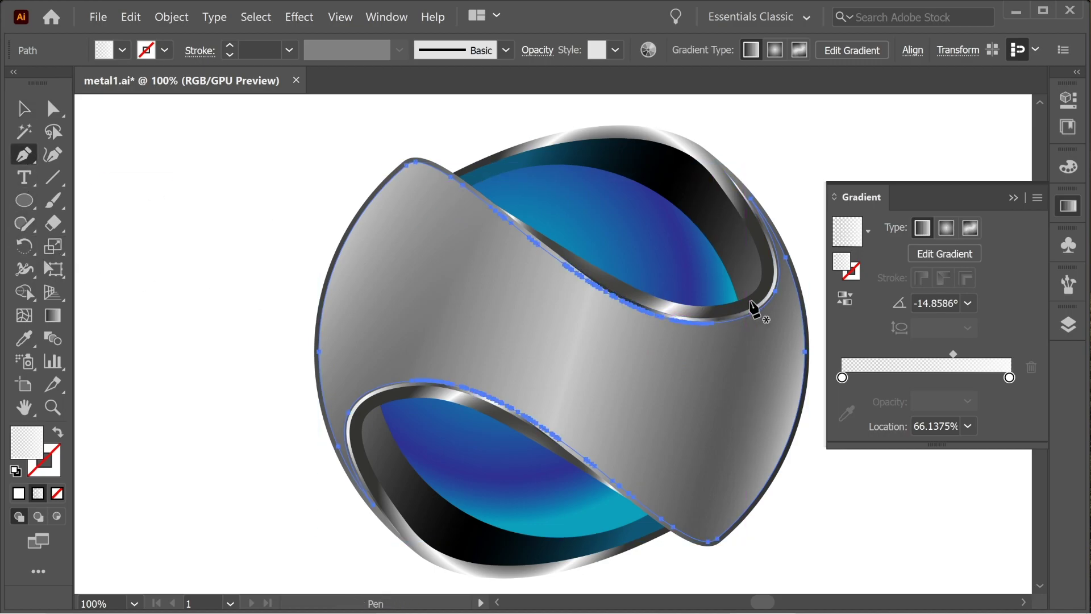
pyautogui.click(750, 290)
pyautogui.moveTo(672, 352); pyautogui.dragTo(657, 402)
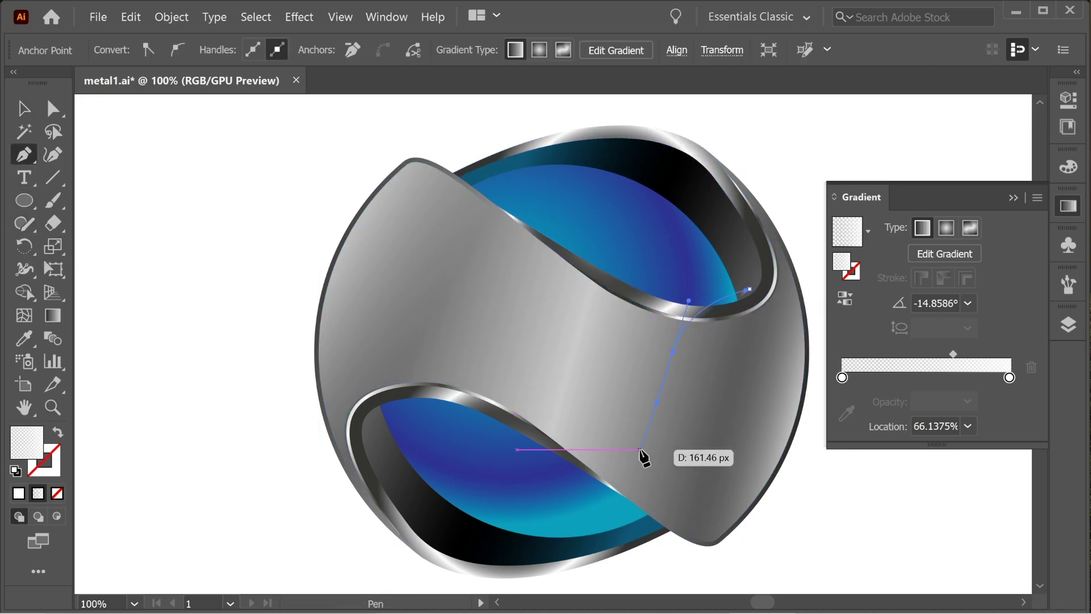
pyautogui.moveTo(591, 403); pyautogui.dragTo(573, 410)
pyautogui.moveTo(547, 462); pyautogui.dragTo(546, 466)
pyautogui.moveTo(577, 528); pyautogui.dragTo(672, 575)
pyautogui.moveTo(483, 521); pyautogui.dragTo(504, 549)
pyautogui.moveTo(695, 221); pyautogui.dragTo(732, 238)
pyautogui.moveTo(750, 289); pyautogui.dragTo(759, 291)
# - Trim the right highlight along the wavy cutting shape with the Shape Builder, removing its middle and left parts
pyautogui.click(36, 114)
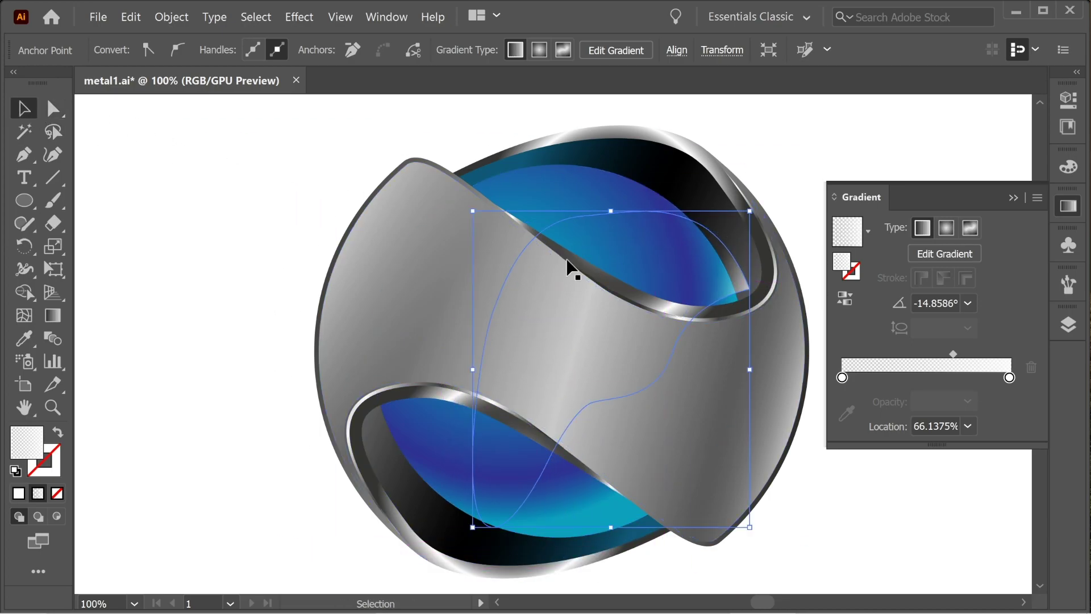
pyautogui.keyDown('shift'); pyautogui.click(781, 389); pyautogui.keyUp('shift')
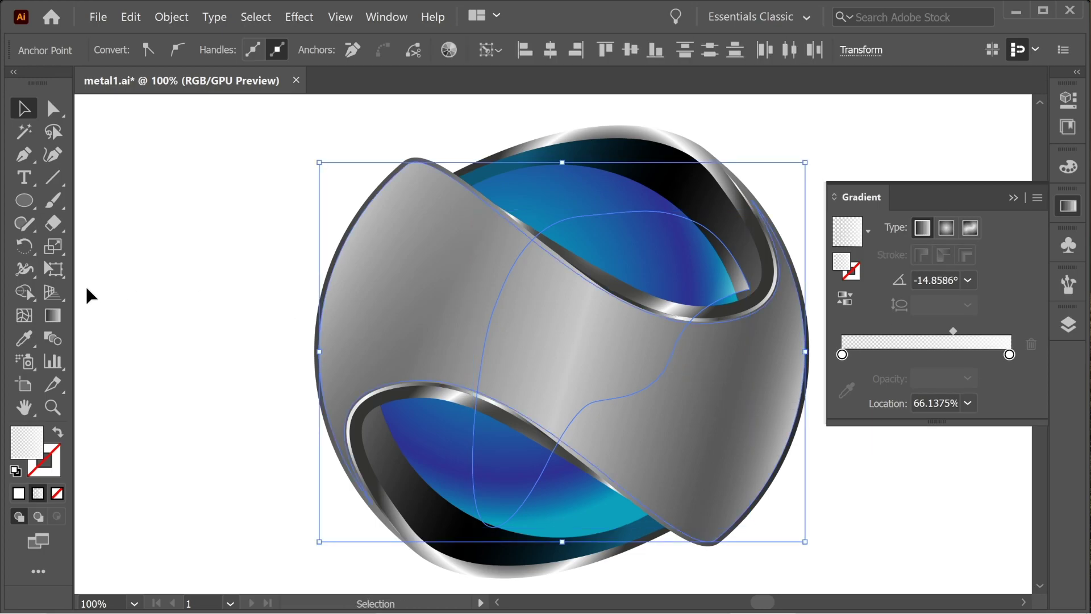
pyautogui.click(24, 293)
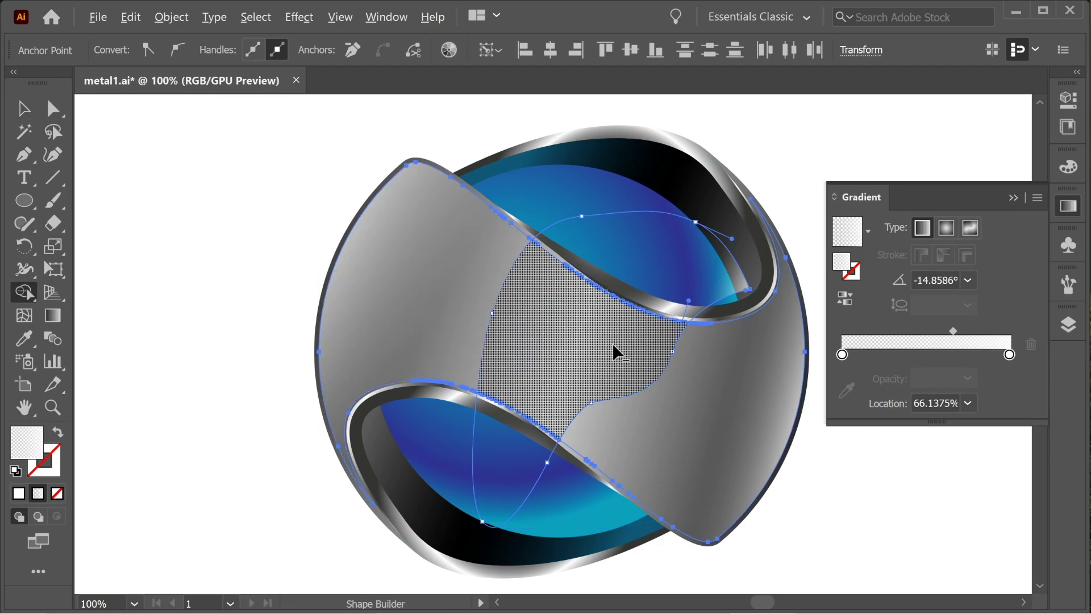
pyautogui.click(550, 391)
pyautogui.moveTo(398, 307); pyautogui.dragTo(542, 411)
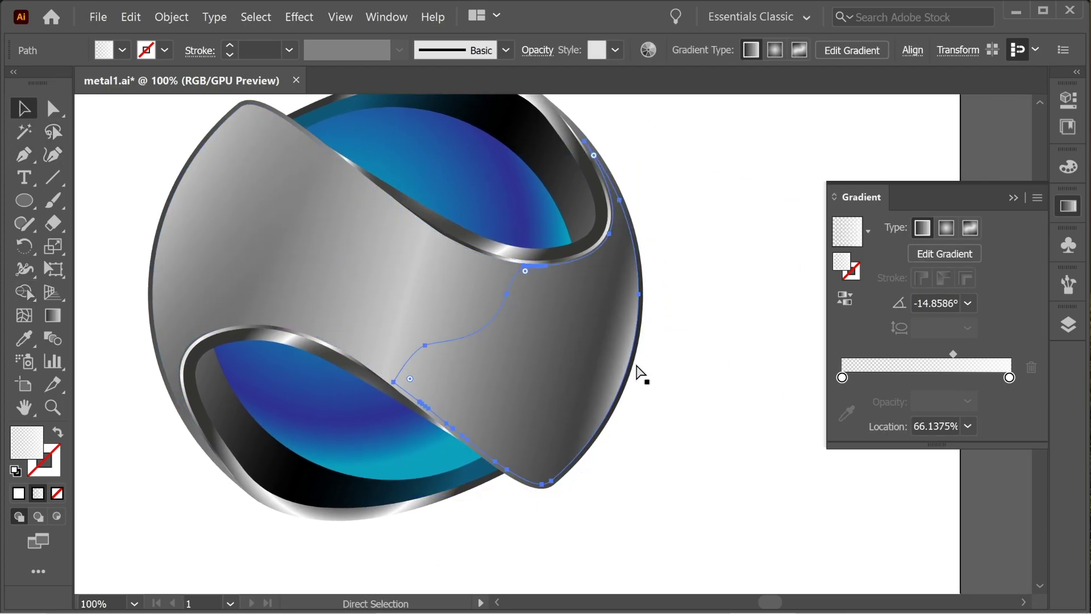
pyautogui.click(732, 398)
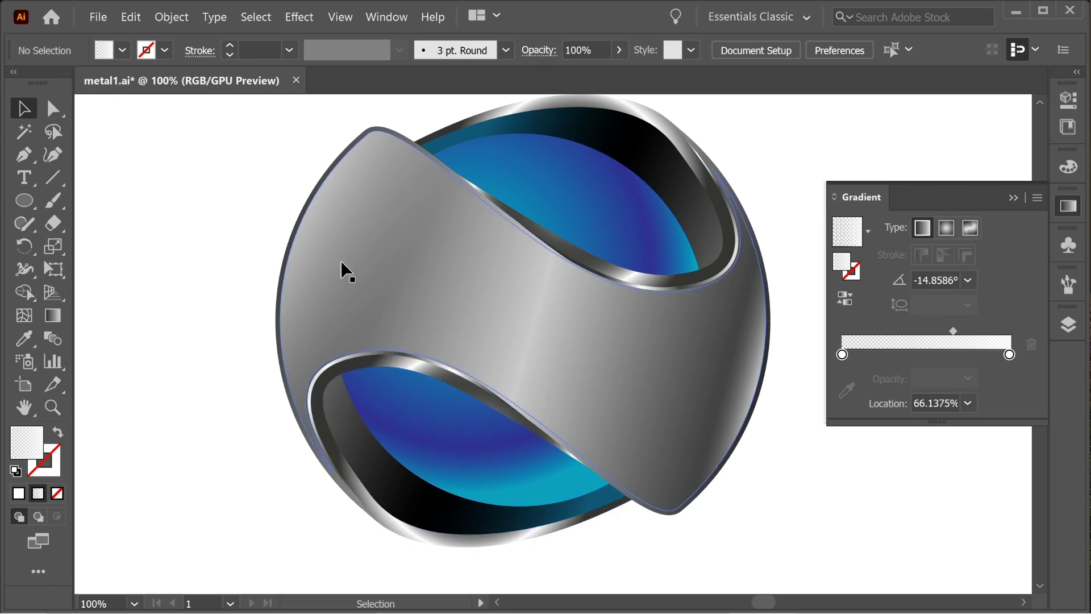
pyautogui.moveTo(344, 271); pyautogui.dragTo(372, 263)
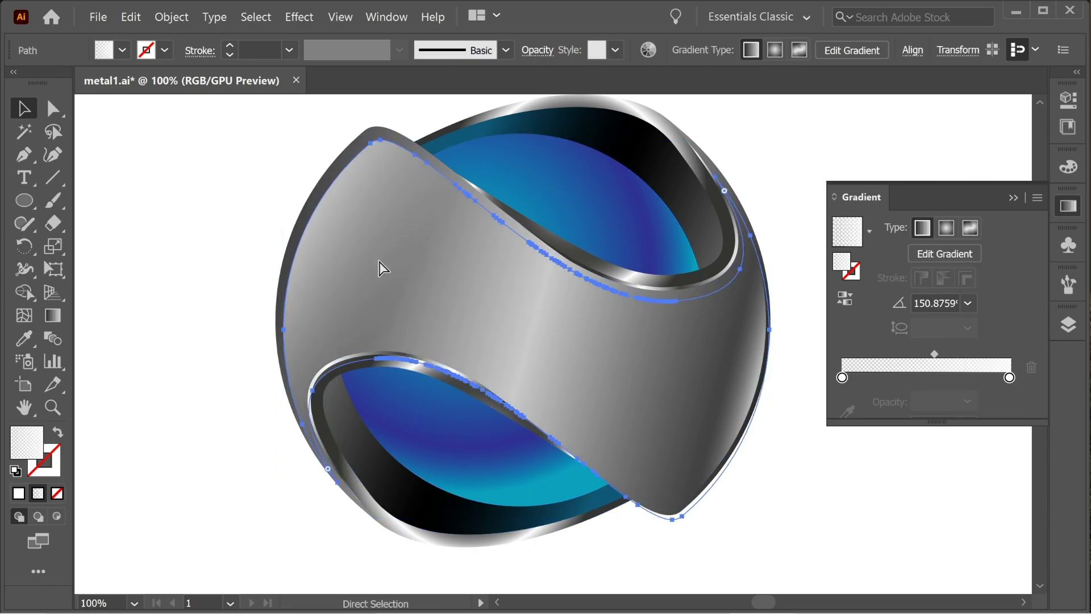
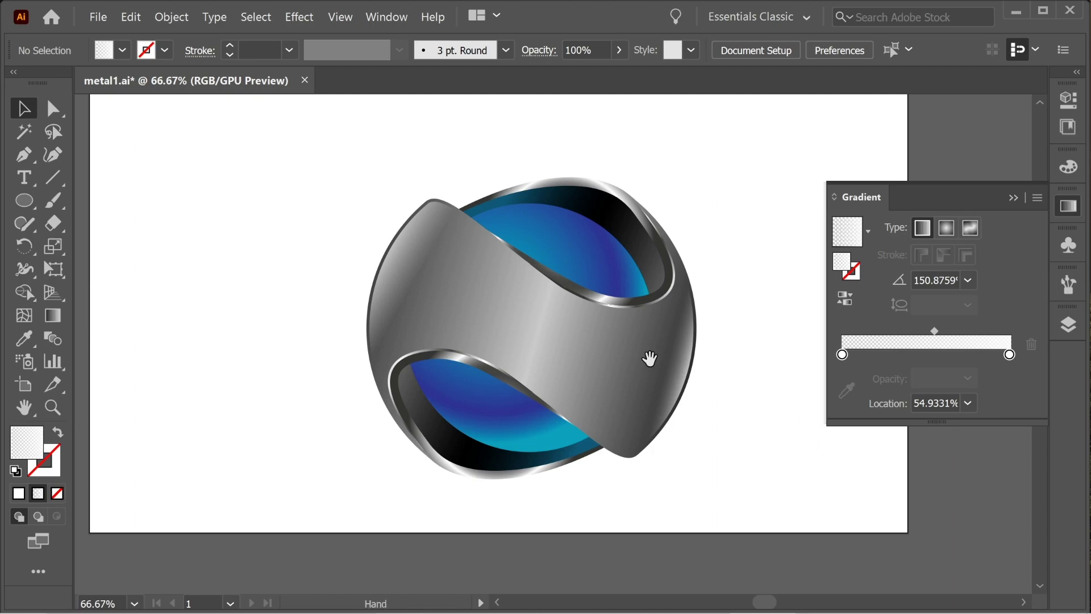
# - Start a Pen path where the body's upper edge meets the left end of the blue sphere in the upper opening
pyautogui.scroll(1, 625, 347)
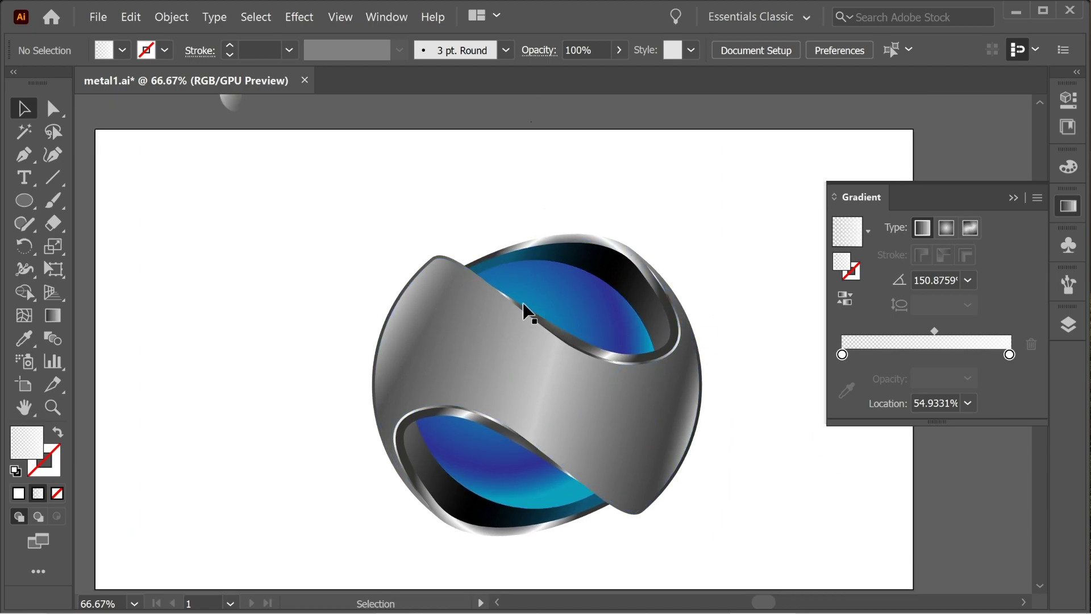
pyautogui.moveTo(597, 301); pyautogui.dragTo(657, 316)
pyautogui.press('p')
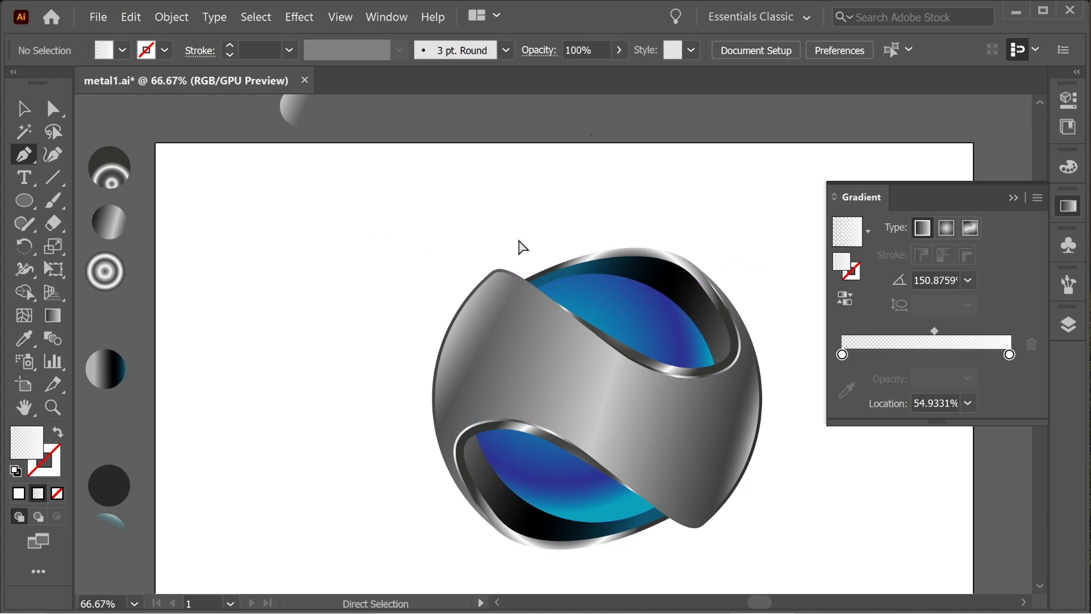
pyautogui.hotkey('ctrl', '=')
pyautogui.hotkey('ctrl', '=')
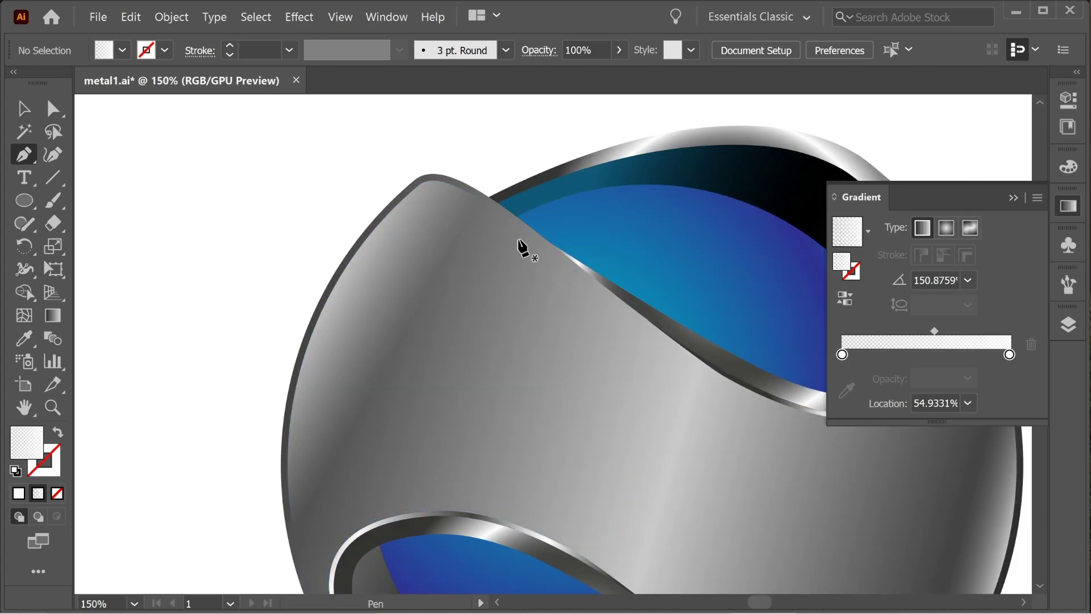
pyautogui.moveTo(518, 238); pyautogui.dragTo(221, 285)
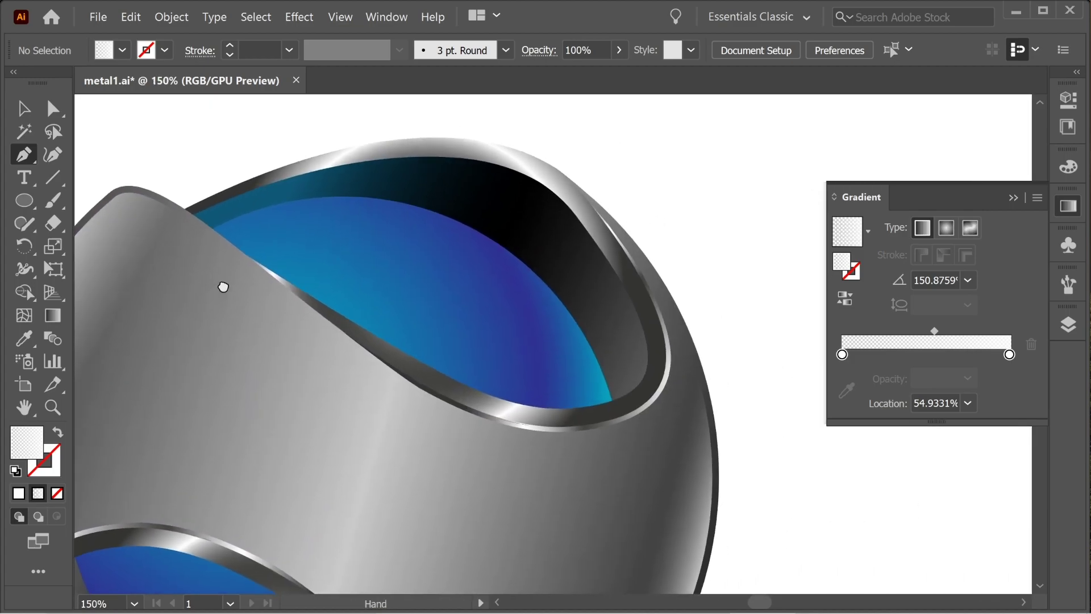
pyautogui.click(204, 230)
pyautogui.click(430, 349)
pyautogui.moveTo(467, 358); pyautogui.dragTo(487, 370)
pyautogui.moveTo(581, 381); pyautogui.dragTo(591, 375)
pyautogui.hotkey('ctrl', 'z')
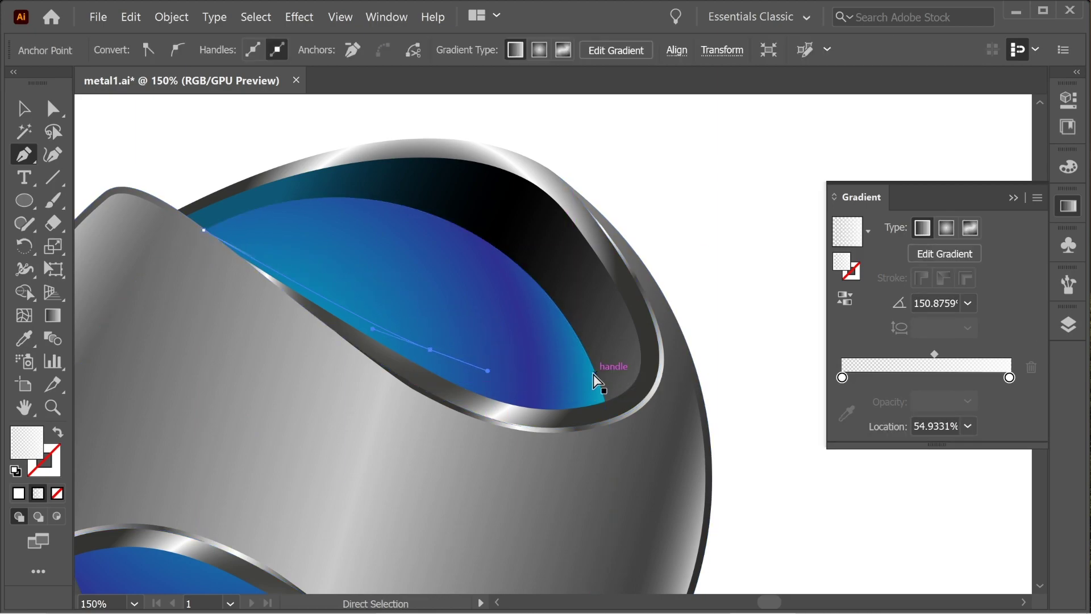
pyautogui.hotkey('ctrl', 'z')
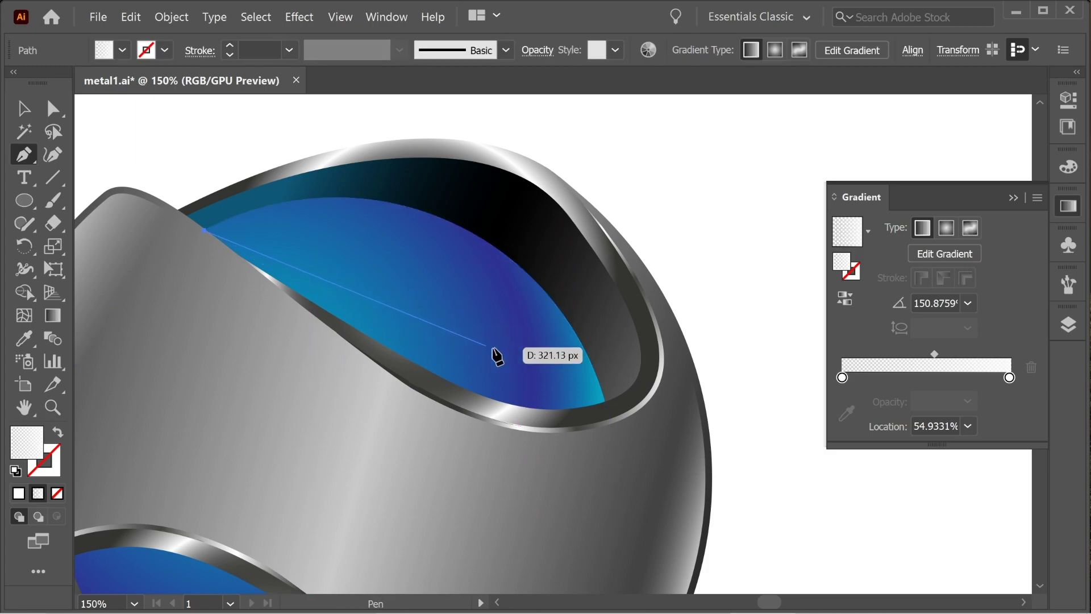
# - Complete the closed shadow shape with a curve across the upper sphere, down its right edge and back over the body to the start
pyautogui.moveTo(552, 301); pyautogui.dragTo(518, 276)
pyautogui.press('space')
pyautogui.moveTo(546, 325); pyautogui.dragTo(378, 200)
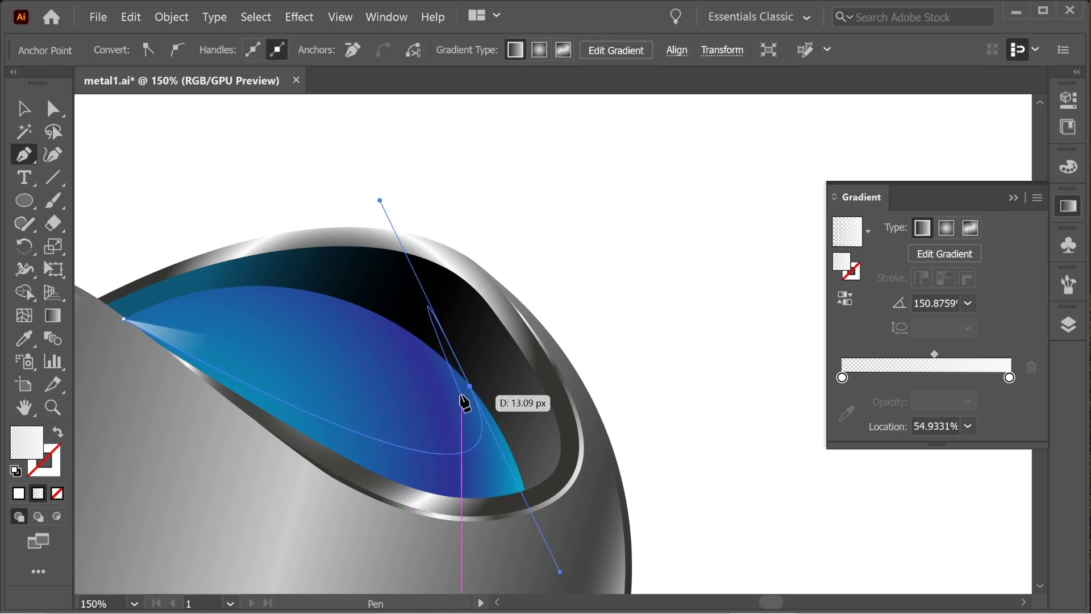
pyautogui.click(471, 386)
pyautogui.moveTo(528, 498); pyautogui.dragTo(544, 556)
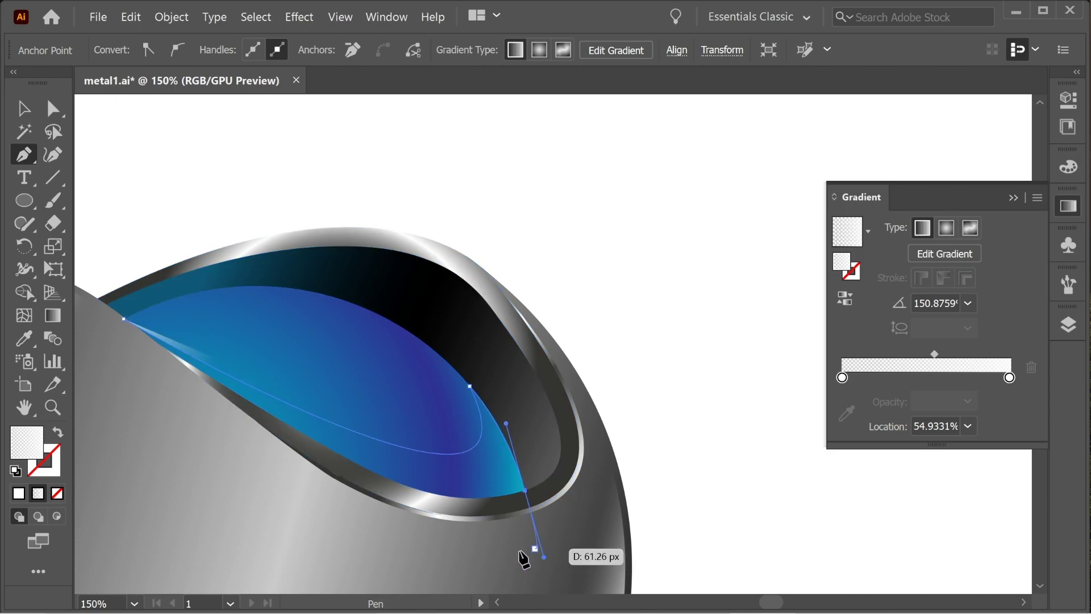
pyautogui.click(352, 517)
pyautogui.moveTo(146, 392); pyautogui.dragTo(142, 383)
pyautogui.moveTo(124, 343); pyautogui.dragTo(127, 323)
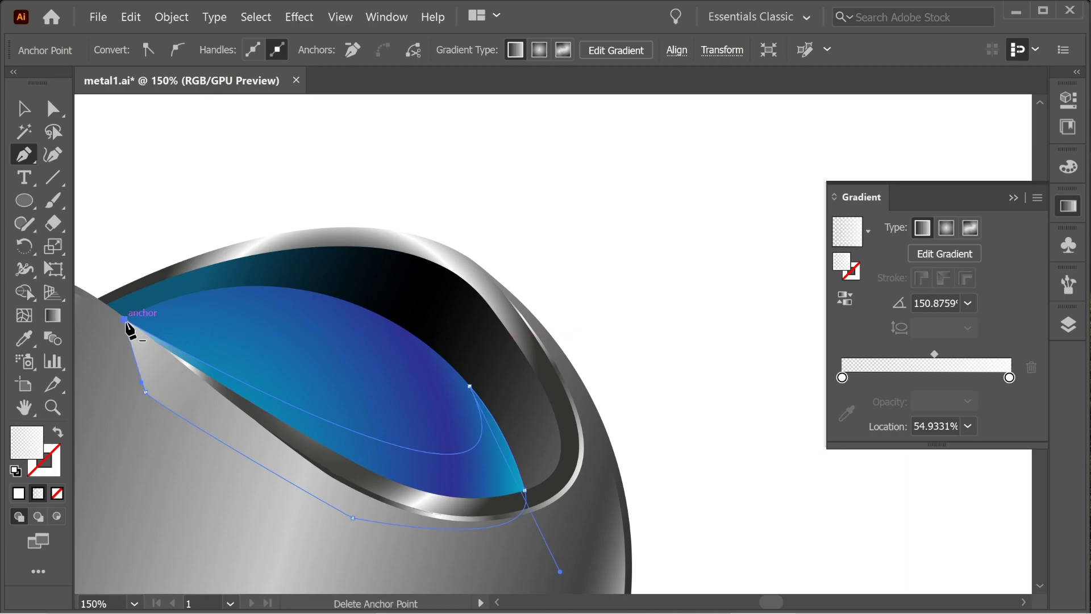
# - Copy the 58% opacity black fill from the dark circle beside the artboard onto the shadow shape with the Eyedropper, and deselect it
pyautogui.moveTo(275, 328); pyautogui.dragTo(448, 256)
pyautogui.click(25, 338)
pyautogui.hotkey('ctrl', '-')
pyautogui.hotkey('ctrl', '-')
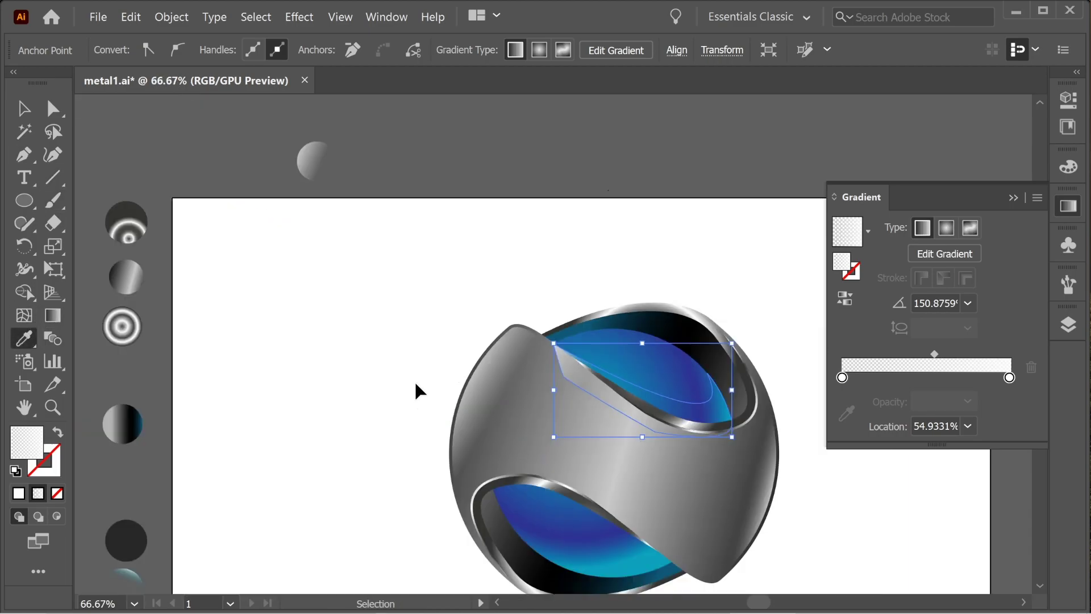
pyautogui.moveTo(414, 382); pyautogui.dragTo(267, 290)
pyautogui.click(179, 373)
pyautogui.click(24, 114)
pyautogui.moveTo(418, 234); pyautogui.dragTo(255, 338)
pyautogui.click(423, 334)
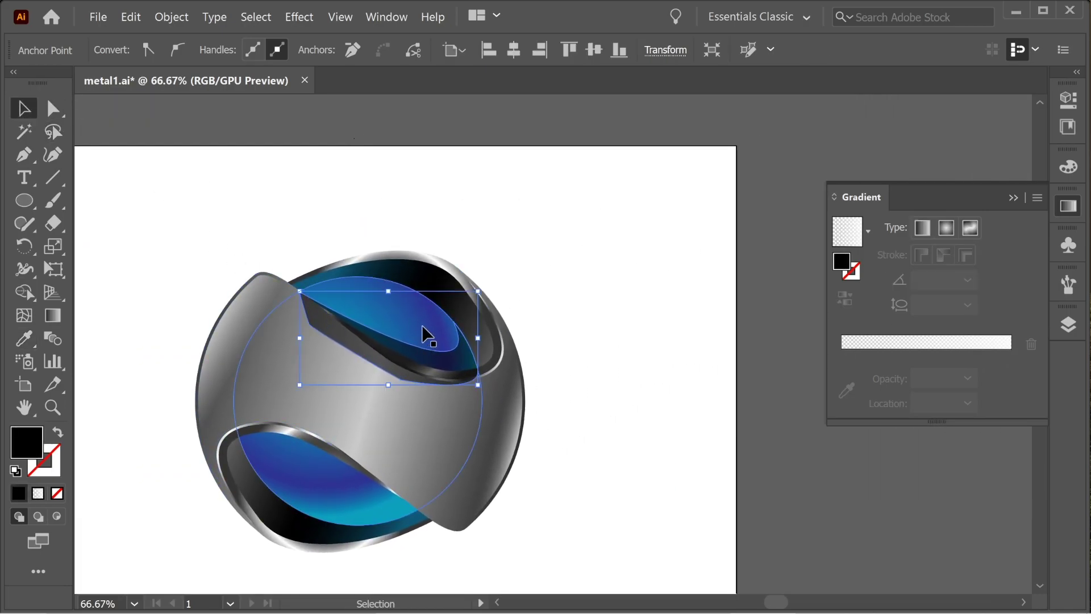
pyautogui.hotkey('ctrl', 'shift', 'a')
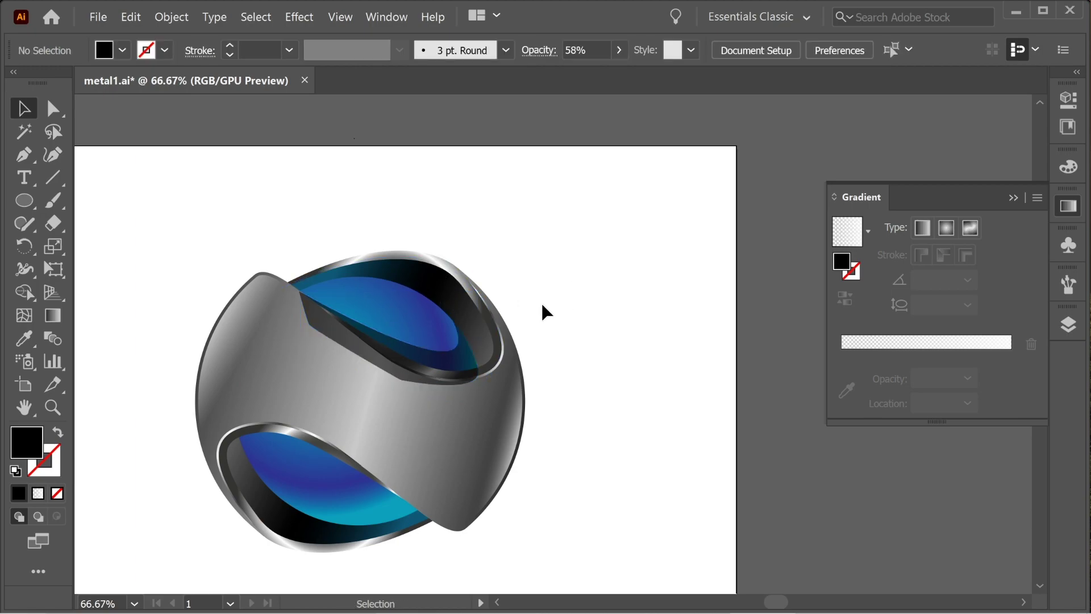
# - Delete the empty Layer 2
pyautogui.moveTo(324, 273); pyautogui.dragTo(439, 279)
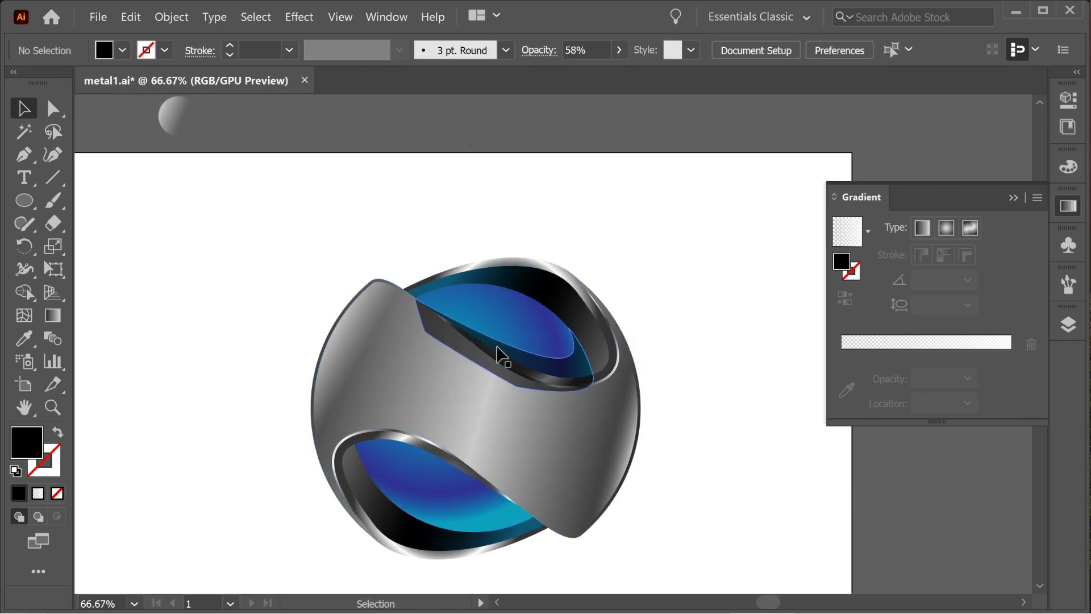
pyautogui.moveTo(813, 289); pyautogui.dragTo(751, 277)
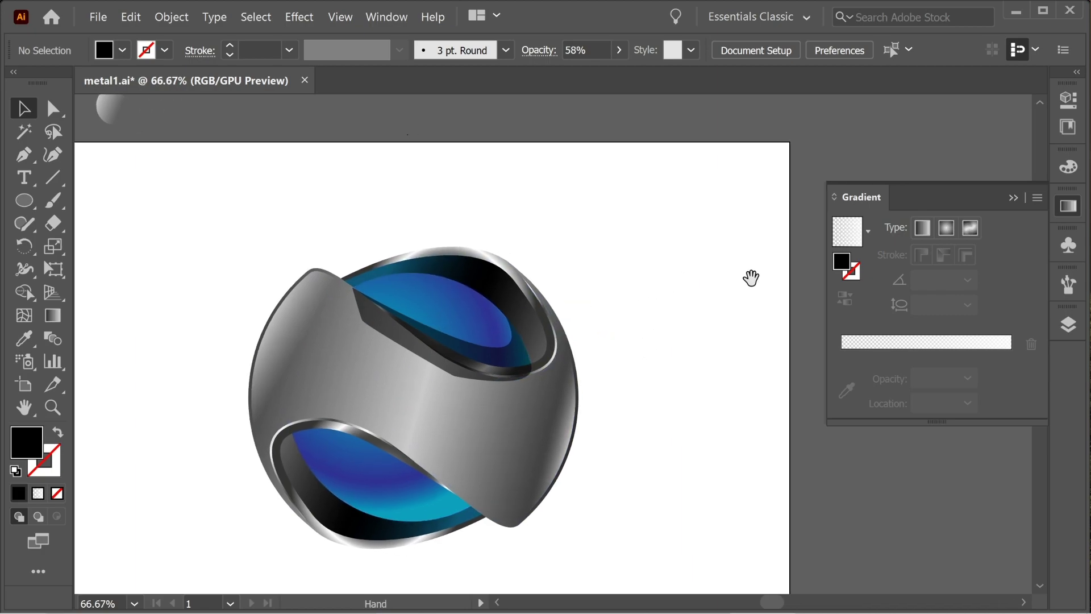
pyautogui.click(1069, 328)
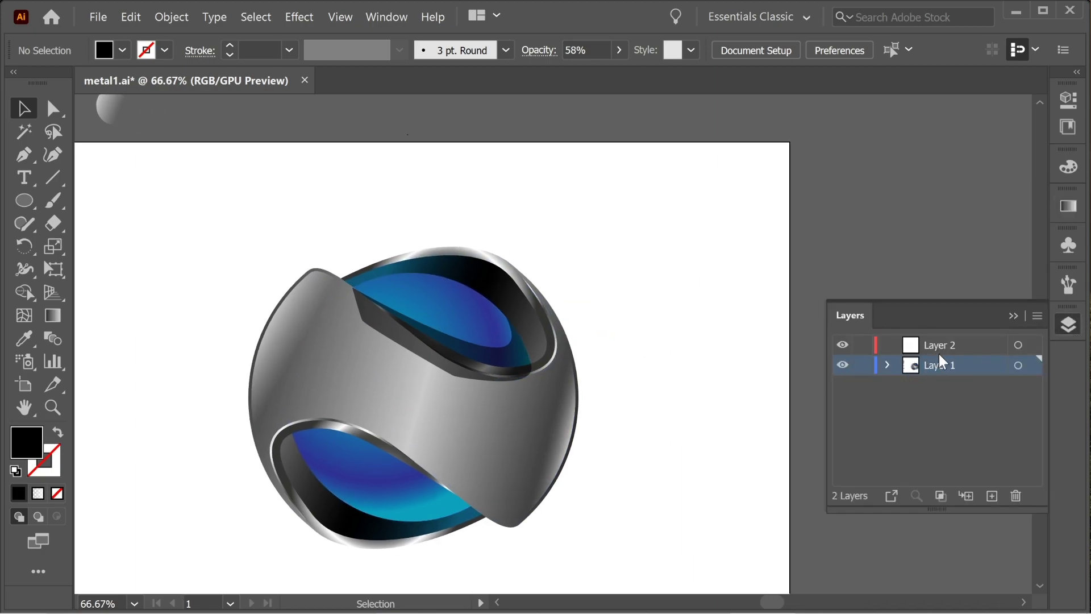
pyautogui.moveTo(953, 352); pyautogui.dragTo(1016, 496)
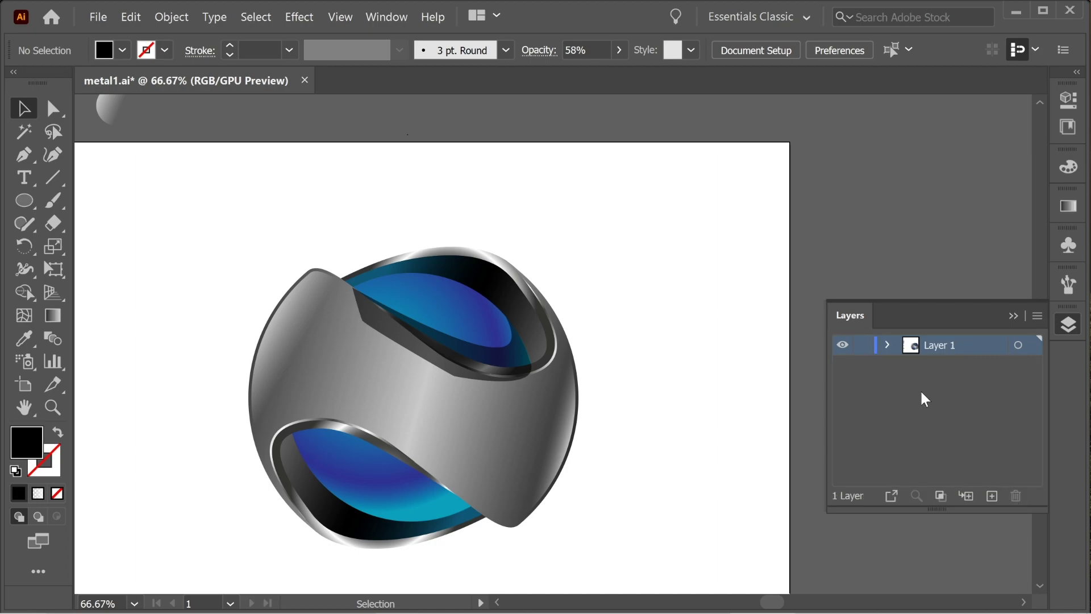
# - Cut the dark inner backing shapes from the upper and lower openings
pyautogui.moveTo(309, 360); pyautogui.dragTo(382, 341)
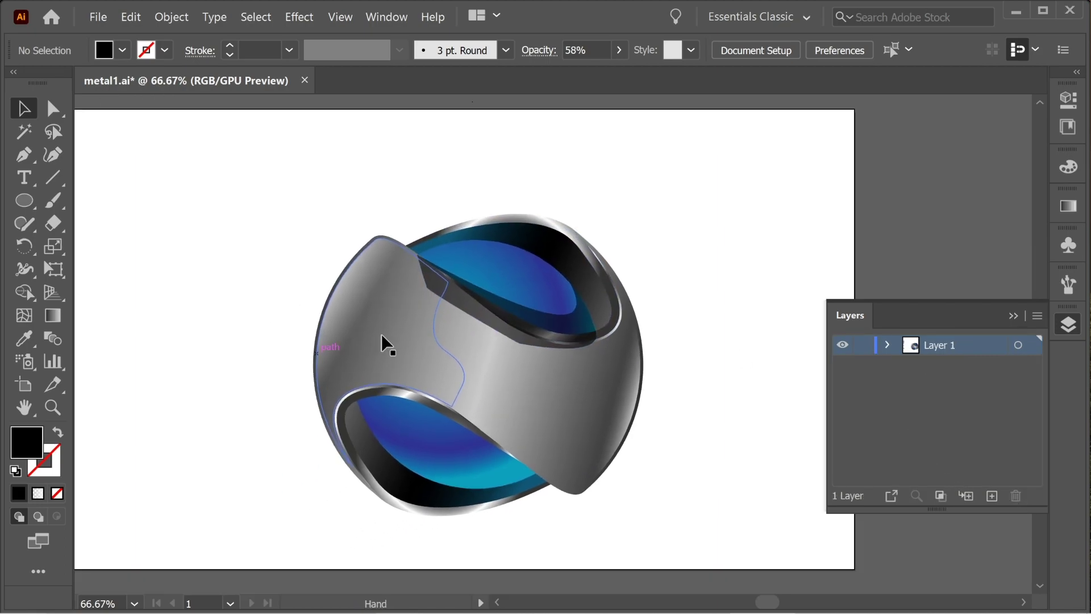
pyautogui.click(405, 488)
pyautogui.keyDown('shift'); pyautogui.click(577, 260); pyautogui.keyUp('shift')
pyautogui.hotkey('ctrl', 'x')
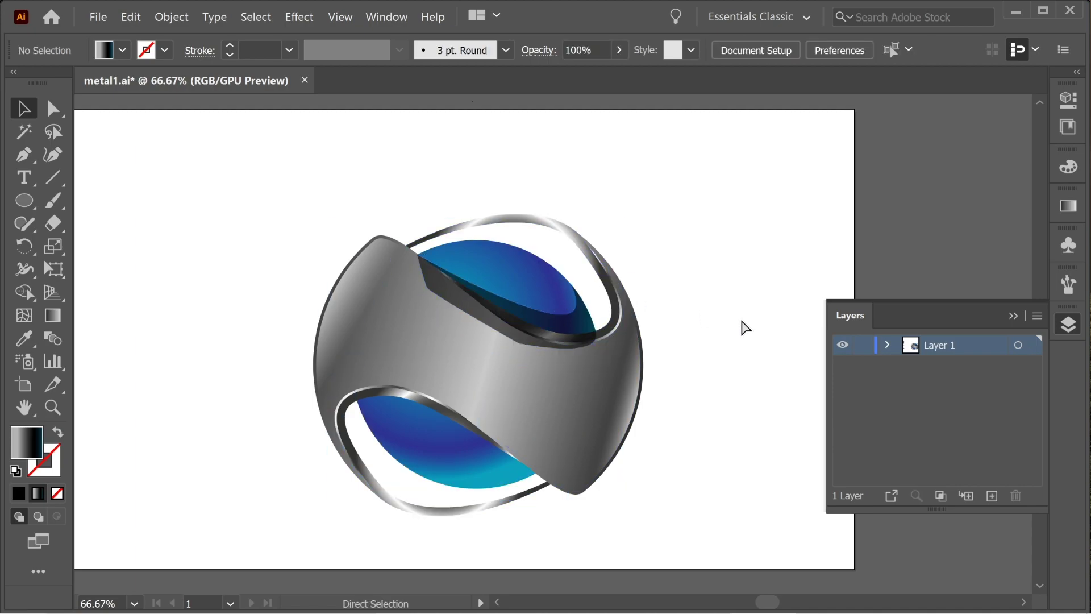
# - Place a new Layer 2 beneath Layer 1 and paste the dark inner backings in place on it
pyautogui.moveTo(931, 339); pyautogui.dragTo(934, 386)
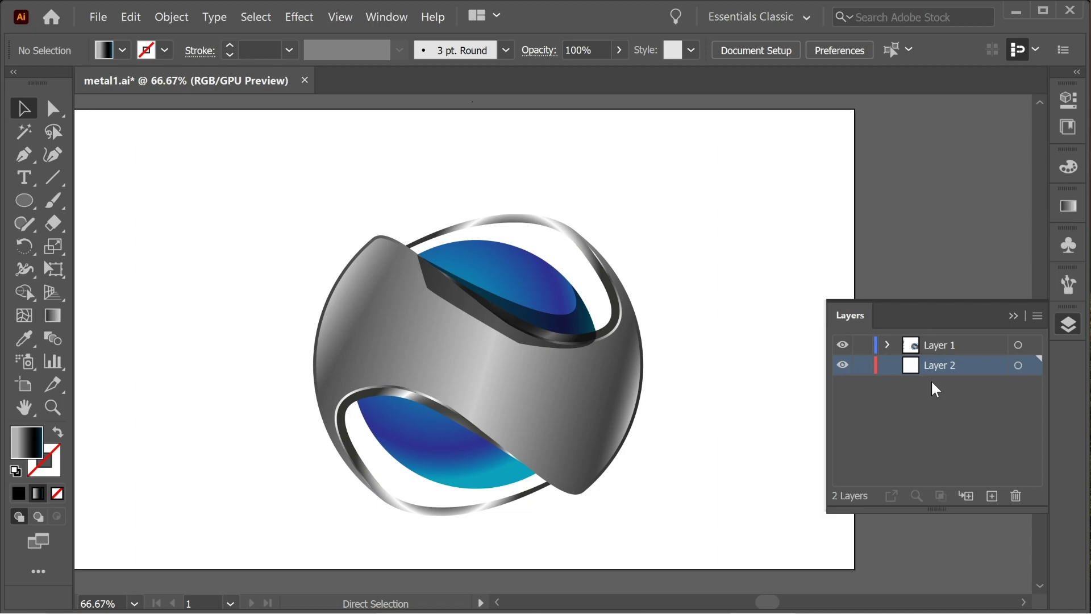
pyautogui.hotkey('ctrl', 'f')
pyautogui.press('v')
pyautogui.click(742, 284)
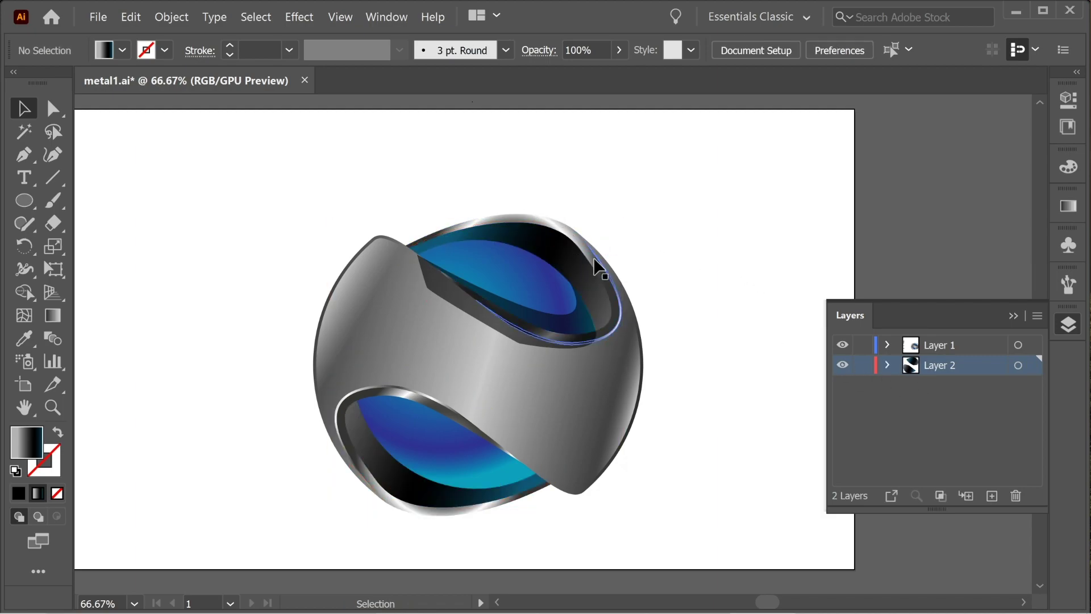
# - Cut the blue sphere and paste it in place on a new layer between Layer 1 and Layer 2
pyautogui.click(540, 283)
pyautogui.press('Delete')
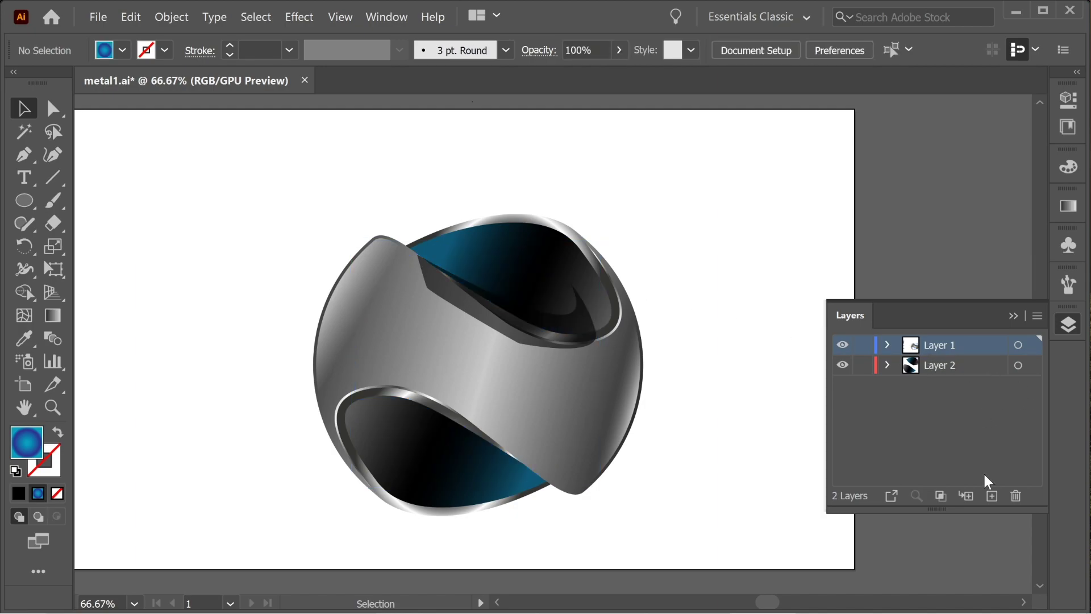
pyautogui.click(992, 495)
pyautogui.moveTo(940, 347); pyautogui.dragTo(942, 377)
pyautogui.hotkey('ctrl', 'f')
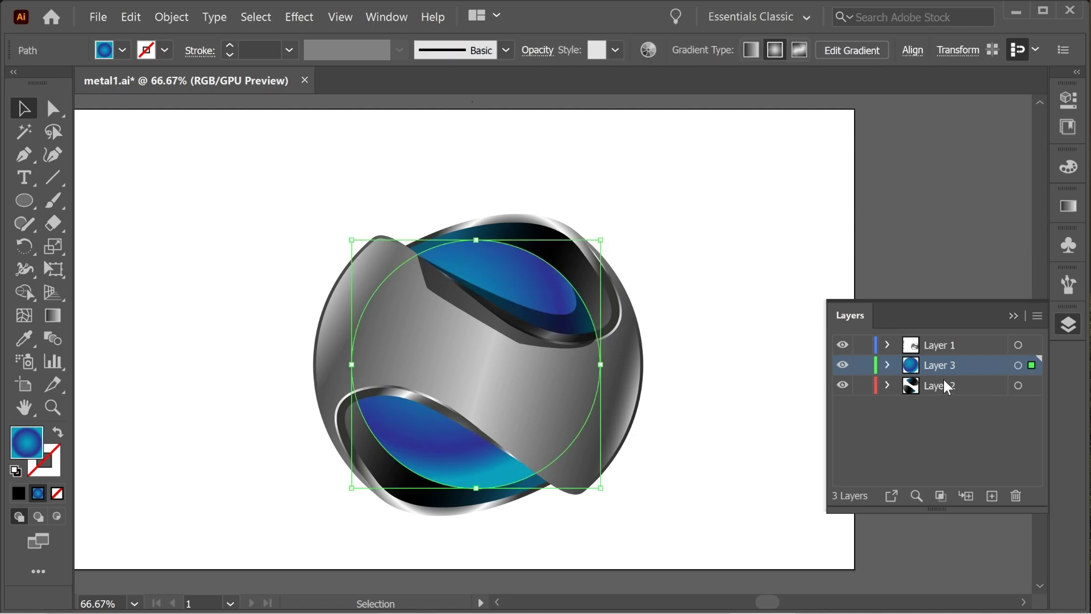
pyautogui.click(754, 340)
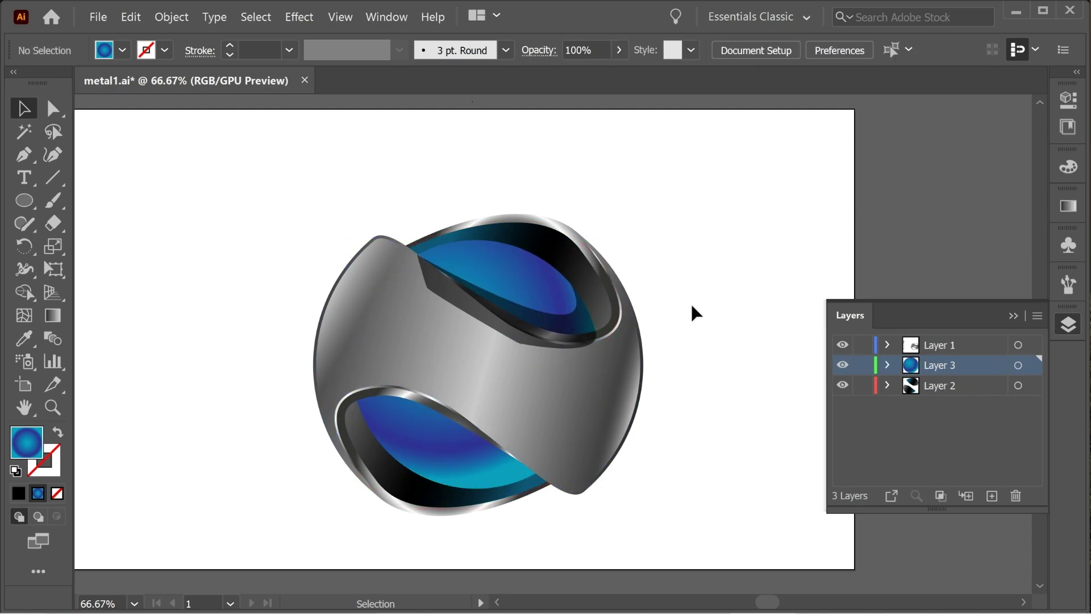
# - Cut the upper opening's shadow shape from Layer 1 and add a layer named Shadows above Layer 3
pyautogui.click(577, 327)
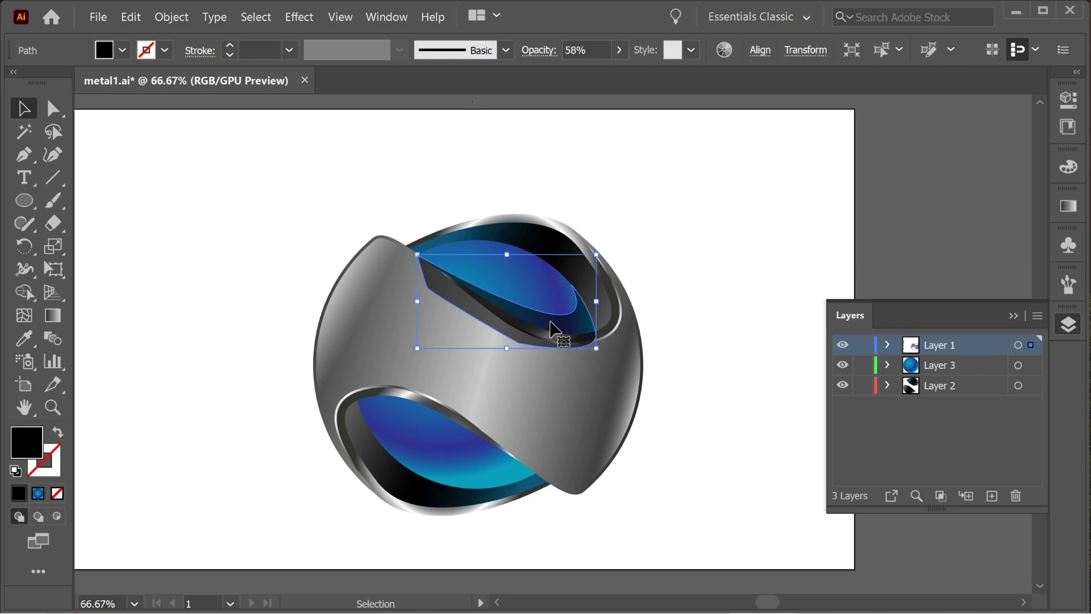
pyautogui.hotkey('ctrl', 'x')
pyautogui.click(947, 367)
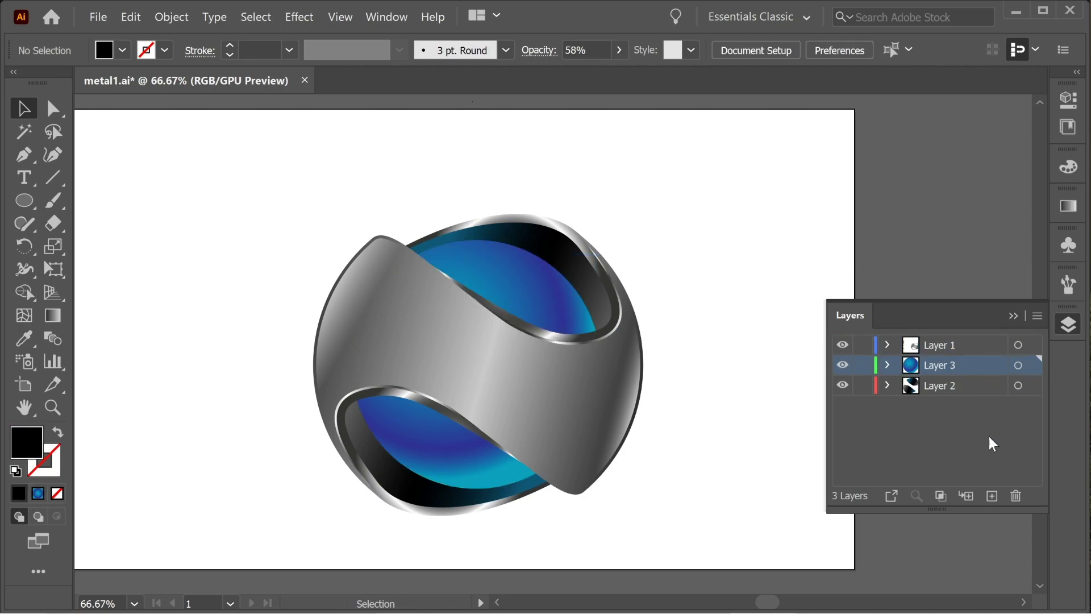
pyautogui.click(992, 496)
pyautogui.doubleClick(935, 366)
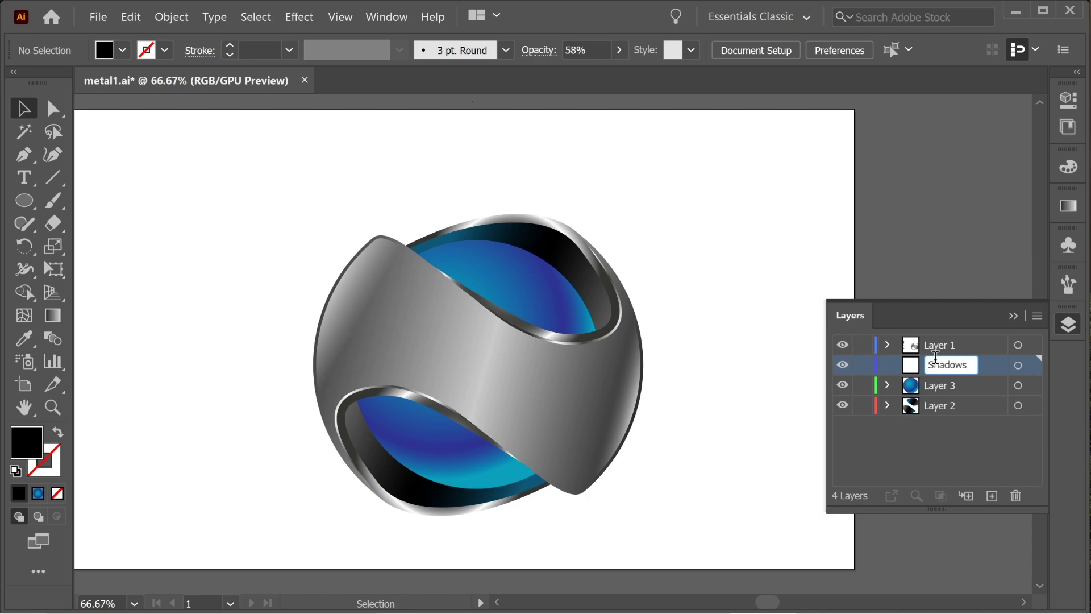
# - Rename Layer 3 as Ball and Layer 2 as Gradient 1
pyautogui.doubleClick(944, 386)
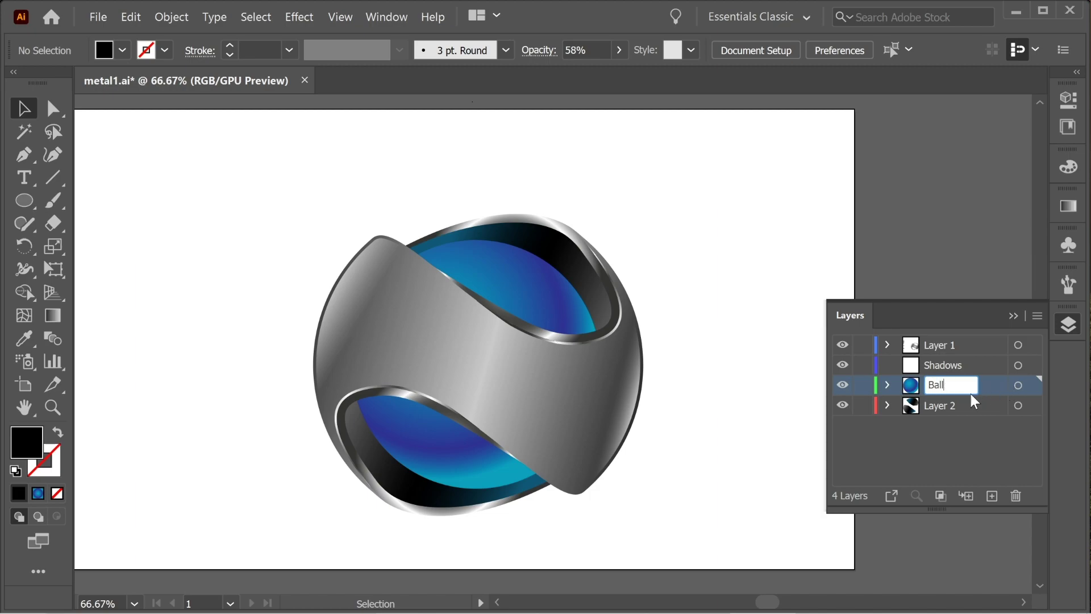
pyautogui.doubleClick(941, 404)
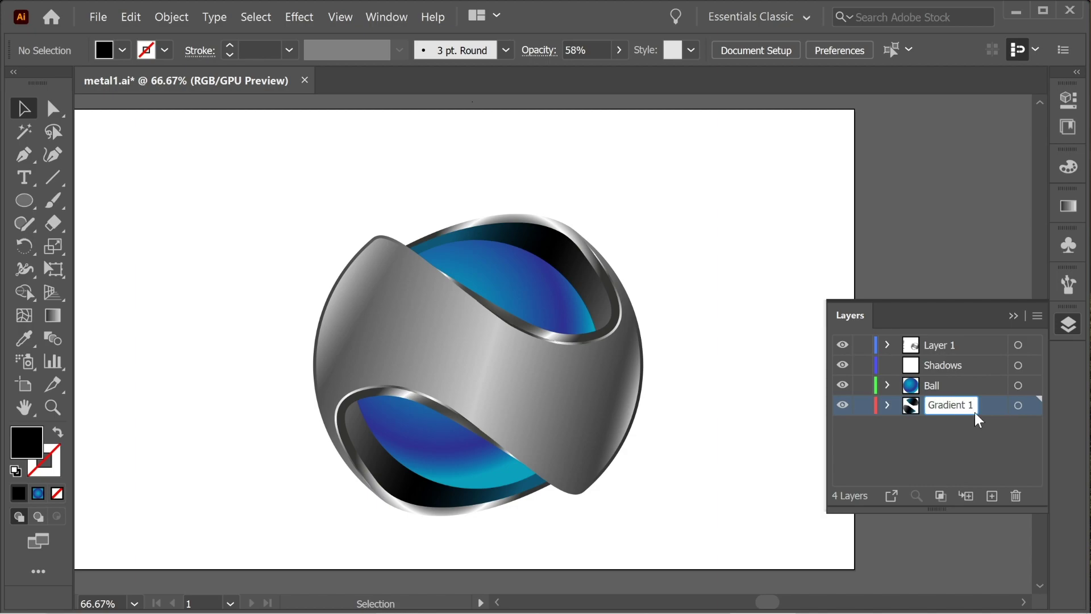
pyautogui.click(753, 311)
pyautogui.click(555, 251)
pyautogui.click(728, 294)
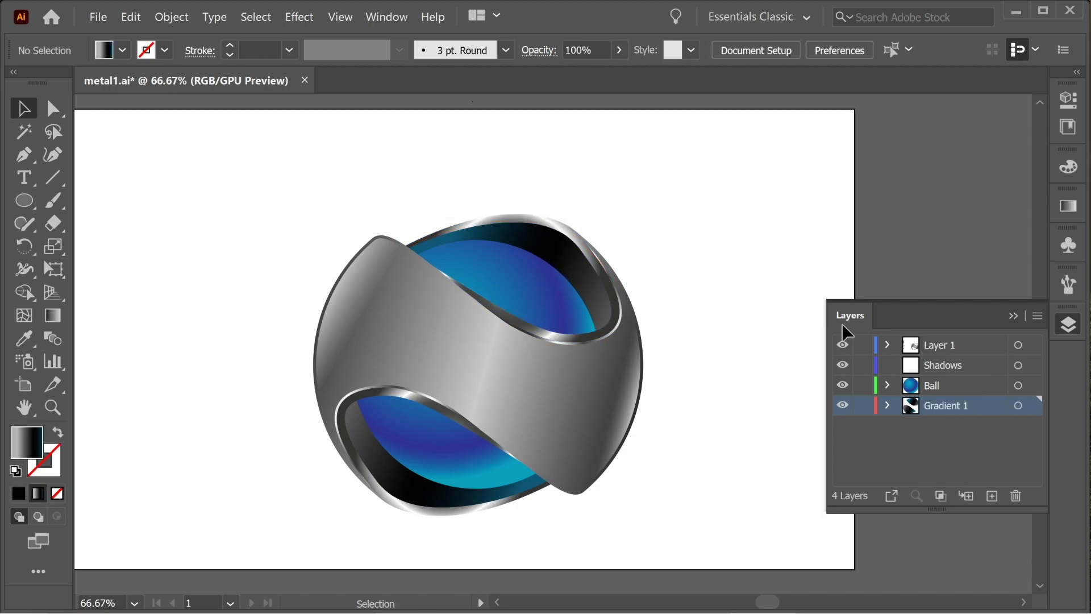
# - Paste the cut shadow shape in place on the Shadows layer and deselect it
pyautogui.click(946, 367)
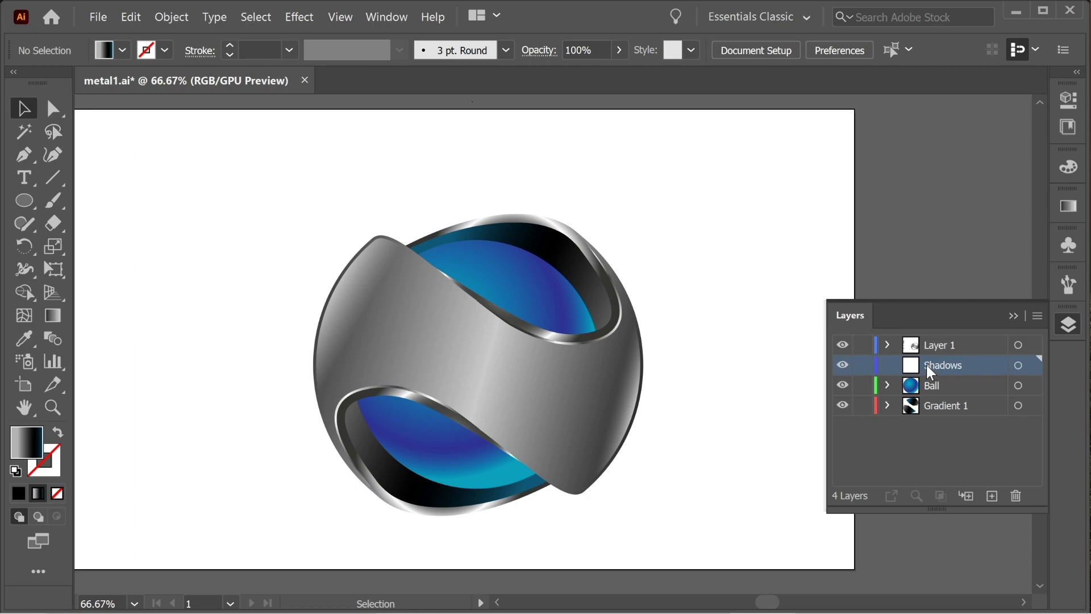
pyautogui.hotkey('ctrl', 'f')
pyautogui.click(720, 346)
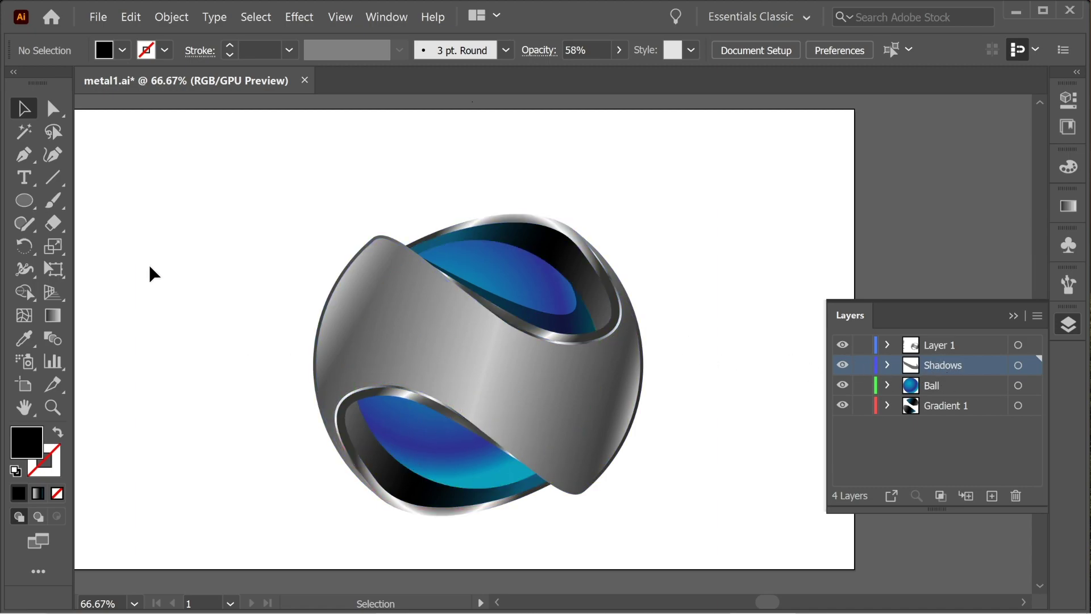
# - Draw a closed shadow shape with the Pen tool over the sphere's upper part in the lower opening
pyautogui.press('p')
pyautogui.hotkey('ctrl', '+')
pyautogui.click(575, 499)
pyautogui.moveTo(342, 453); pyautogui.dragTo(348, 570)
pyautogui.click(342, 453)
pyautogui.moveTo(304, 376); pyautogui.dragTo(300, 334)
pyautogui.click(460, 353)
pyautogui.click(569, 441)
pyautogui.click(574, 499)
# - Copy the upper shadow's 58% opacity black fill onto the lower shadow shape with the Eyedropper, and deselect it
pyautogui.press('i')
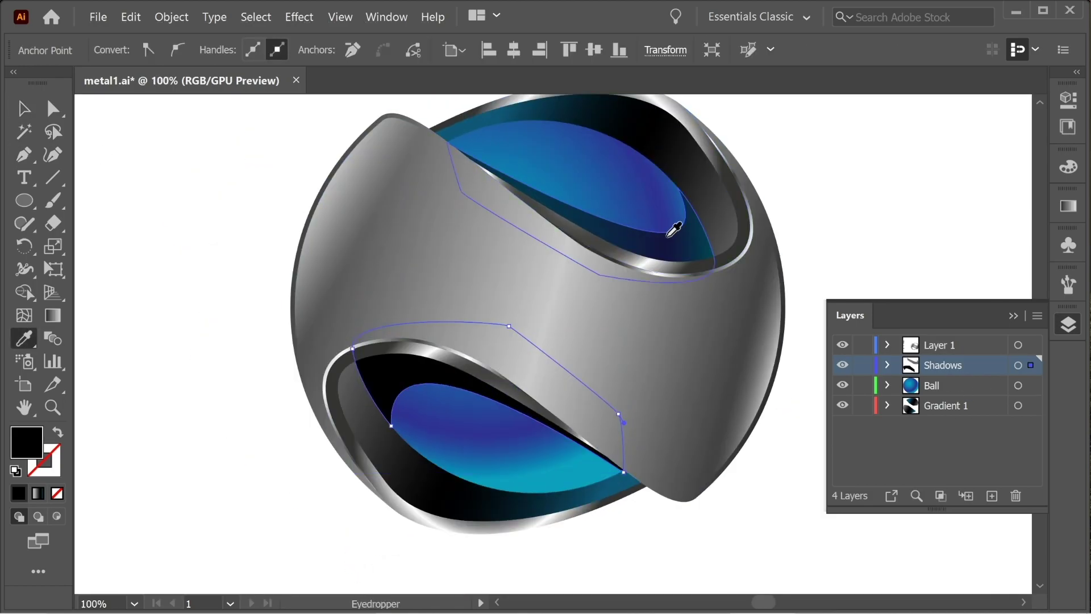
pyautogui.click(668, 235)
pyautogui.press('v')
pyautogui.hotkey('ctrl', 'shift', 'a')
pyautogui.moveTo(644, 274); pyautogui.dragTo(624, 301)
pyautogui.moveTo(560, 314); pyautogui.dragTo(560, 316)
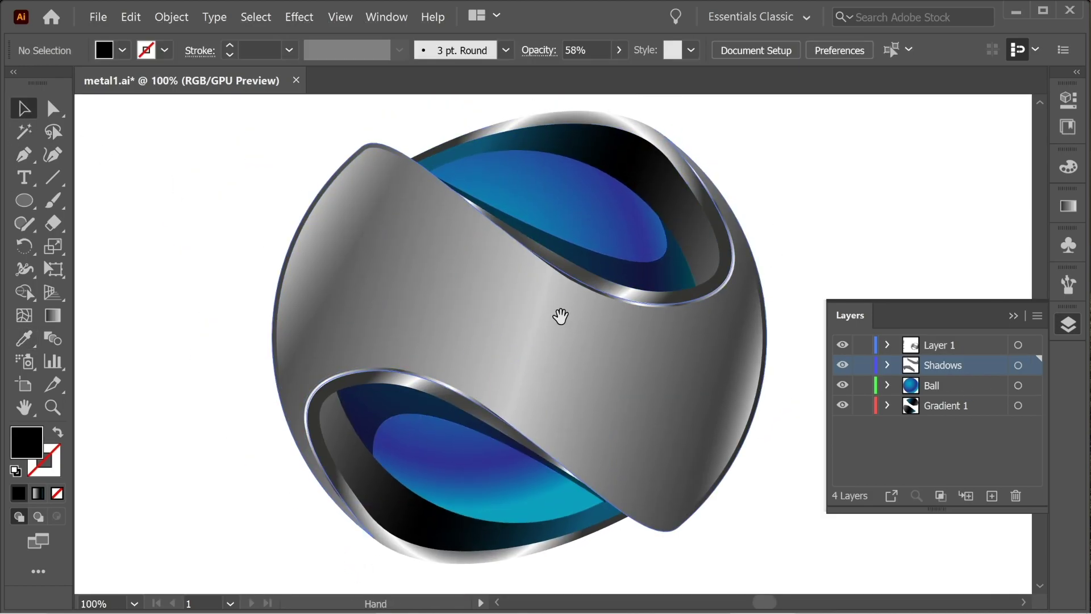
# - Apply a Gaussian Blur with a radius of 6.3454 pixels to both the upper and lower shadow shapes
pyautogui.click(388, 409)
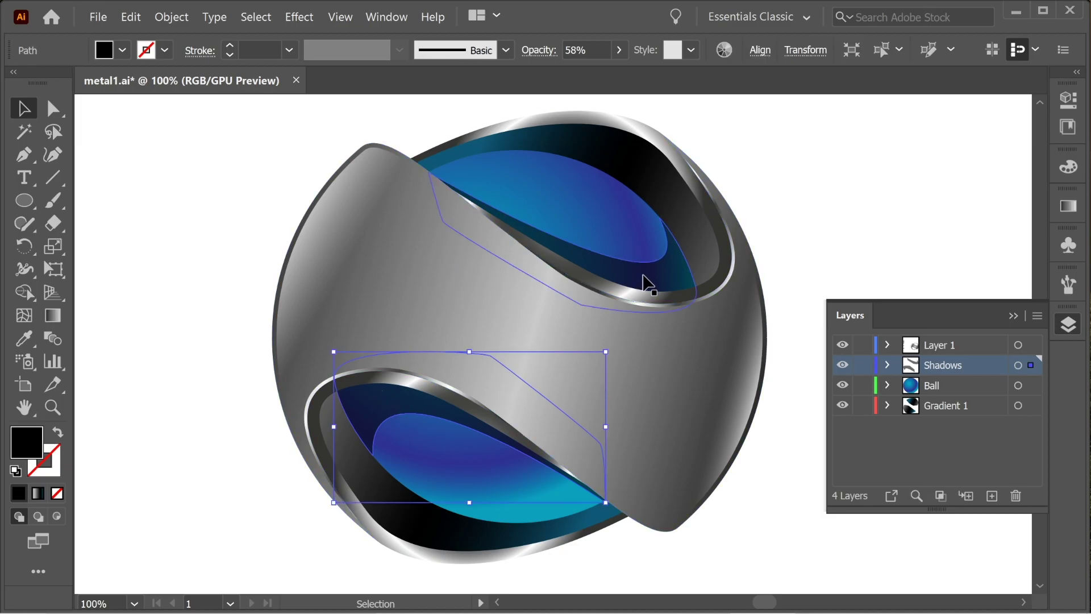
pyautogui.keyDown('shift'); pyautogui.click(559, 230); pyautogui.keyUp('shift')
pyautogui.click(299, 17)
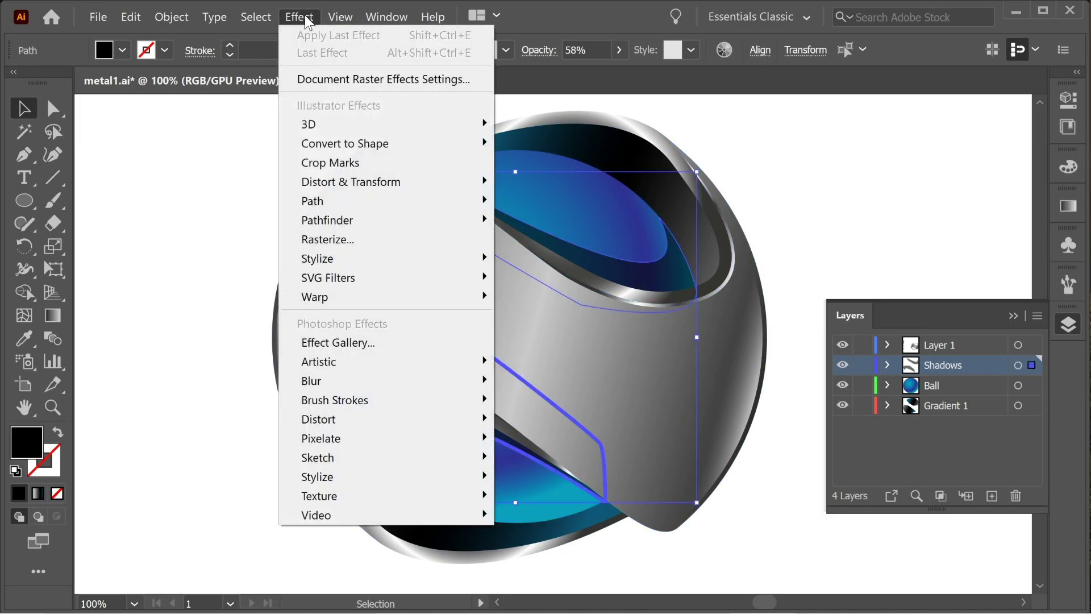
pyautogui.moveTo(382, 382)
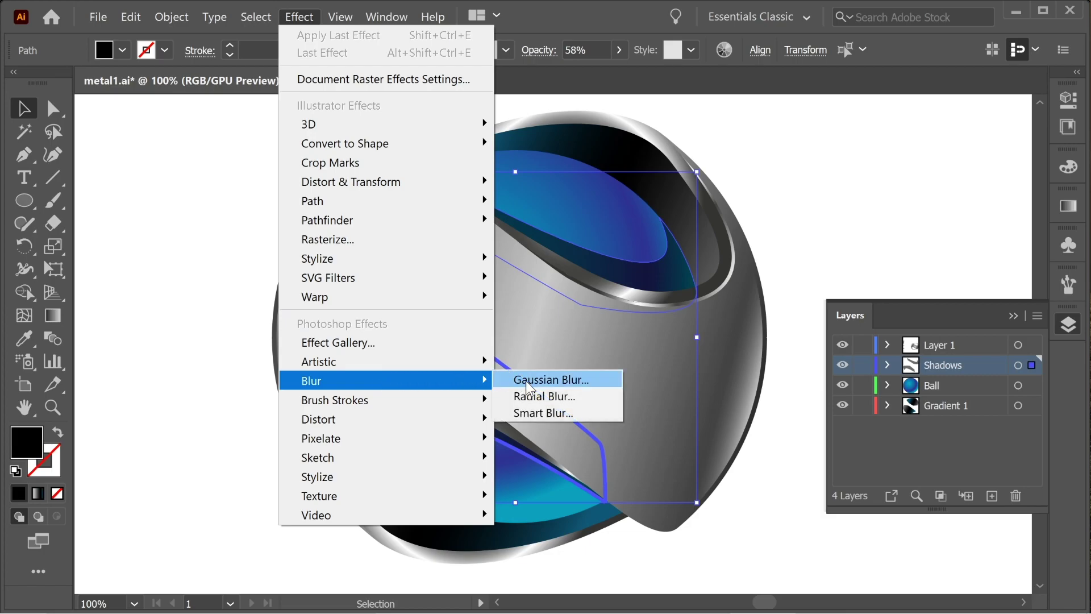
pyautogui.click(545, 384)
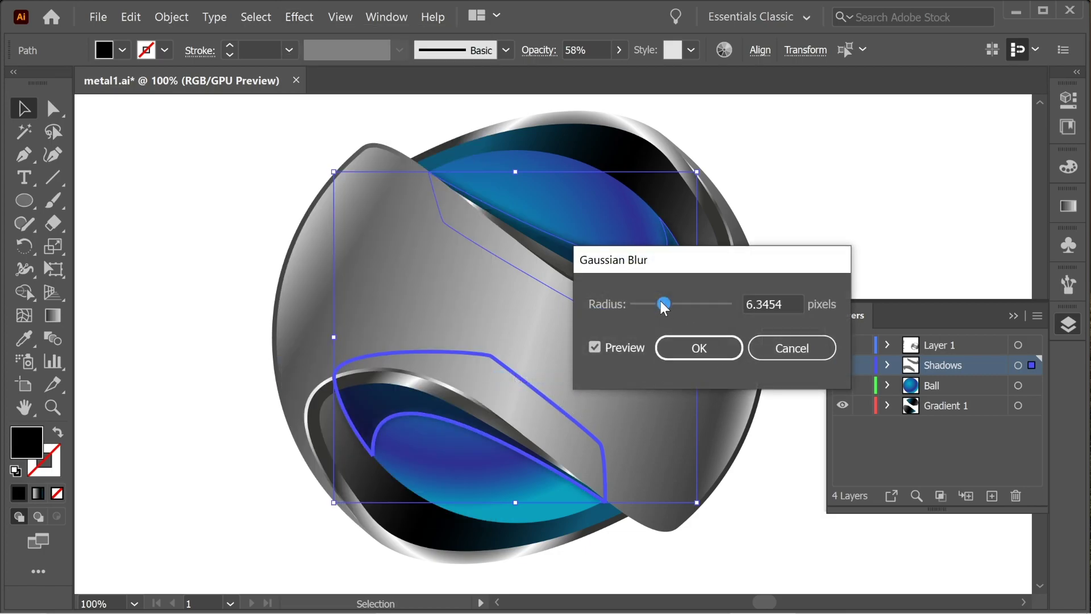
pyautogui.click(699, 347)
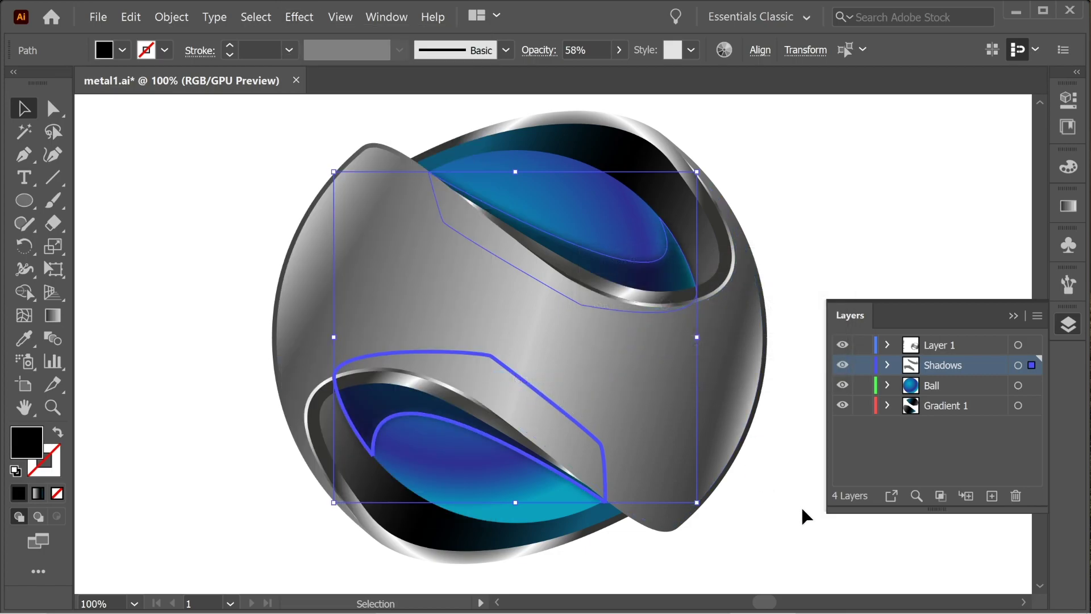
pyautogui.click(803, 504)
pyautogui.scroll(-2, 526, 434)
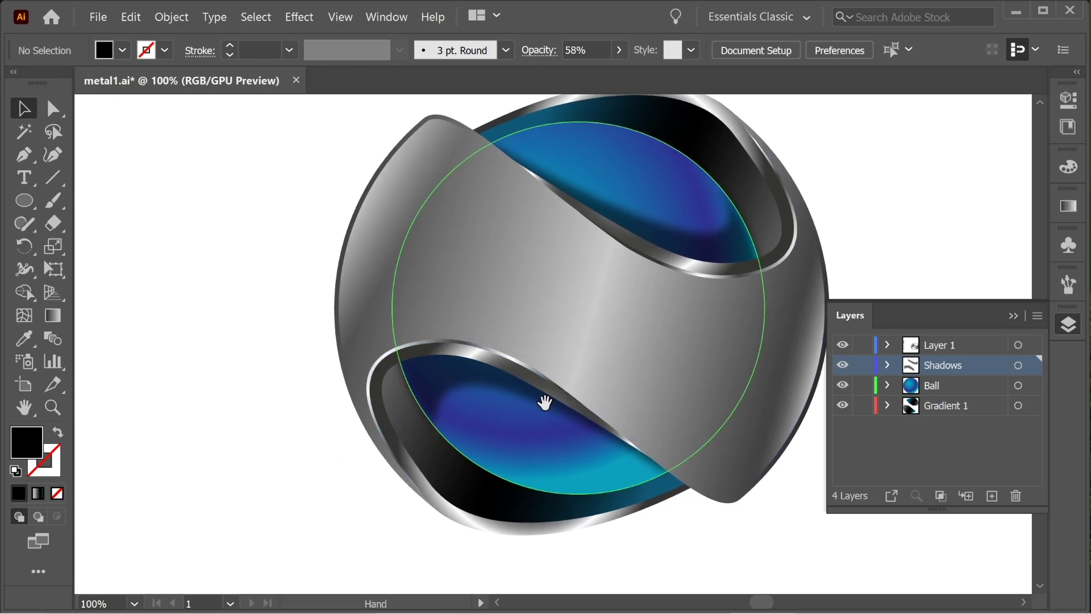
# - Draw a closed pointed highlight shape with the Pen tool along the sphere's lower edge in the lower opening
pyautogui.hotkey('ctrl', '-')
pyautogui.hotkey('ctrl', '-')
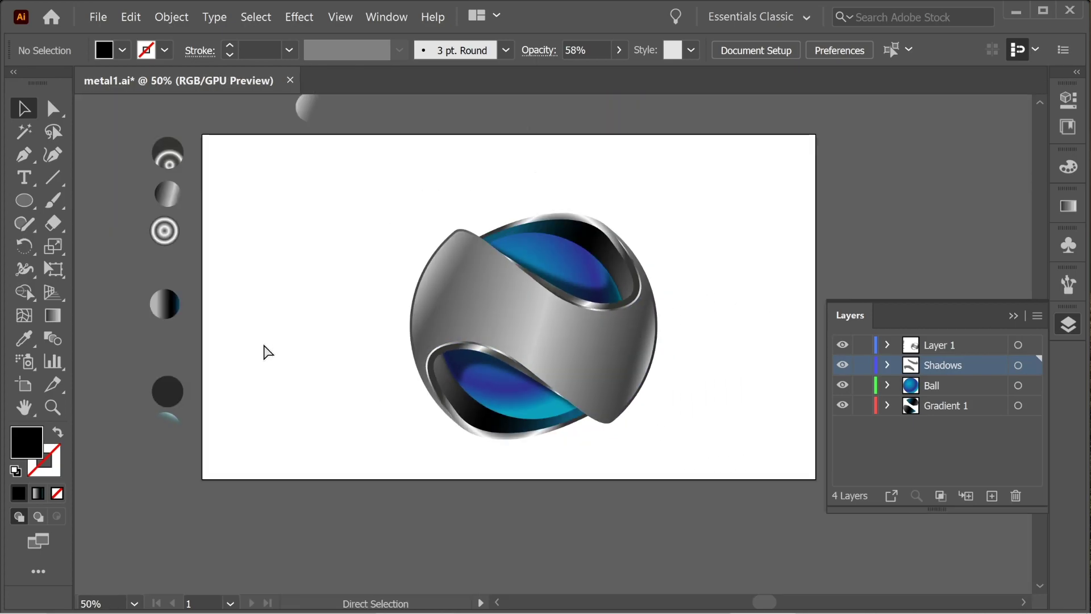
pyautogui.moveTo(370, 212); pyautogui.dragTo(340, 210)
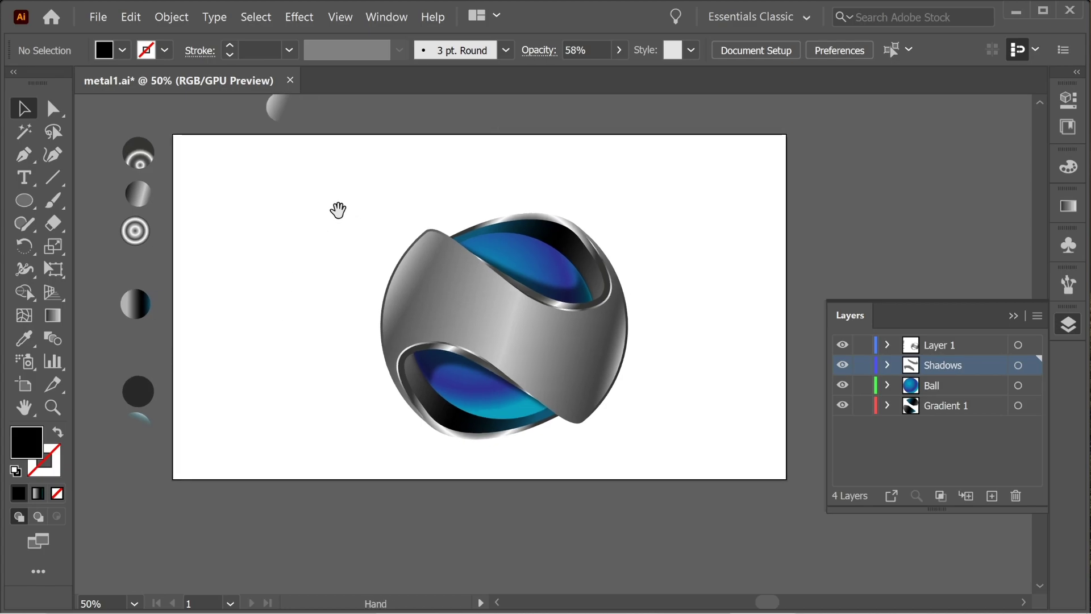
pyautogui.press('p')
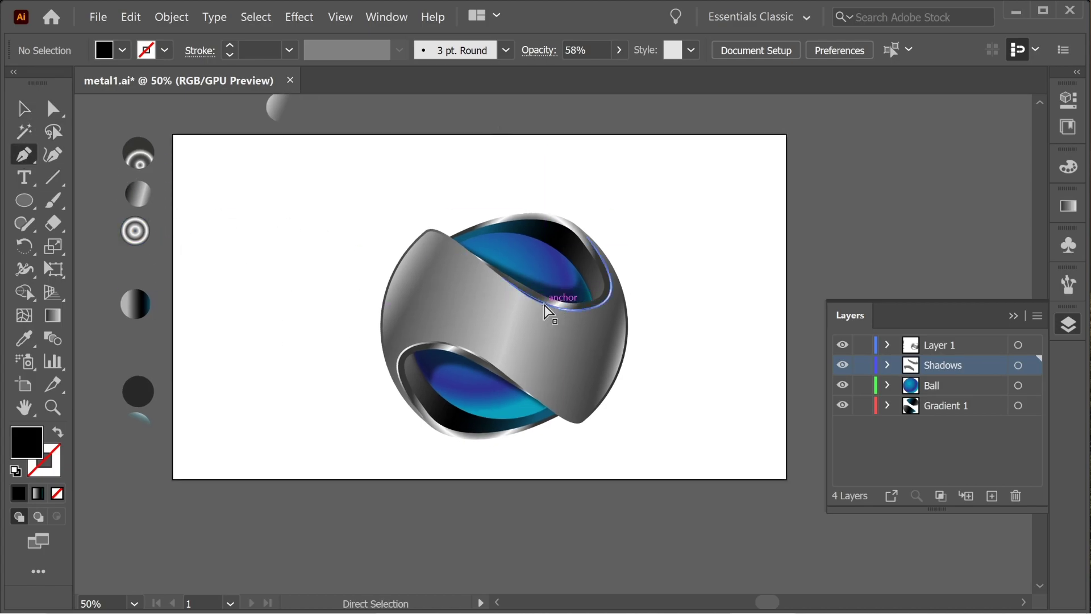
pyautogui.hotkey('ctrl', '+')
pyautogui.hotkey('ctrl', '+')
pyautogui.hotkey('ctrl', '+')
pyautogui.moveTo(457, 274); pyautogui.dragTo(547, 148)
pyautogui.moveTo(404, 295); pyautogui.dragTo(552, 314)
pyautogui.scroll(-1, 480, 380)
pyautogui.hscroll(1, 480, 379)
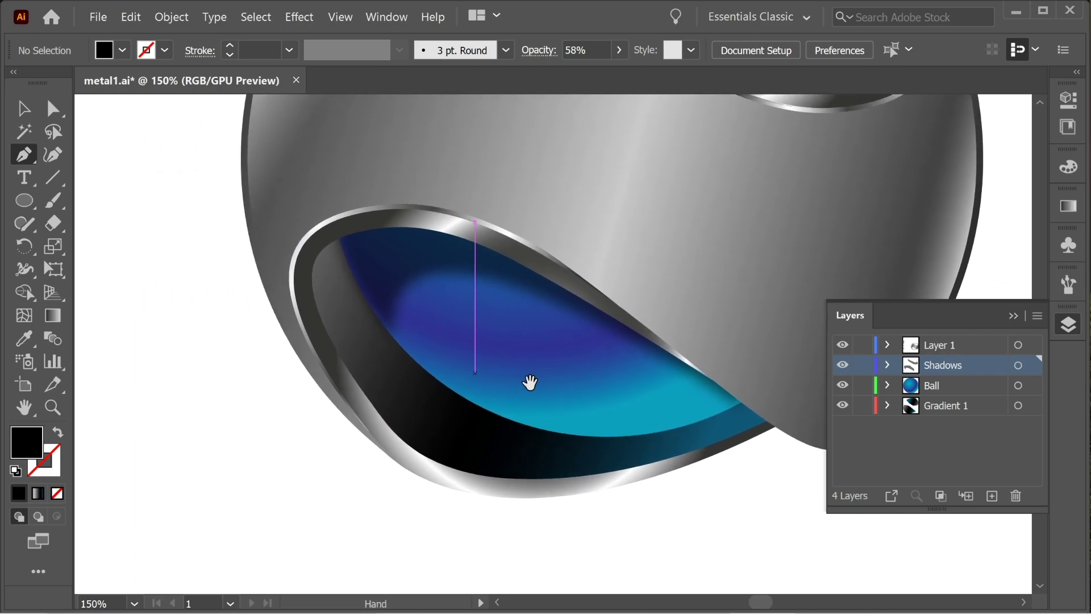
pyautogui.click(711, 405)
pyautogui.moveTo(438, 352); pyautogui.dragTo(511, 324)
pyautogui.moveTo(711, 405); pyautogui.dragTo(823, 494)
# - Reshape the lower highlight's anchors and handles so its lower curve runs just inside the sphere's edge
pyautogui.press('a')
pyautogui.moveTo(437, 353); pyautogui.dragTo(434, 369)
pyautogui.click(710, 494)
pyautogui.click(711, 406)
pyautogui.moveTo(598, 316); pyautogui.dragTo(616, 306)
pyautogui.moveTo(525, 462); pyautogui.dragTo(572, 481)
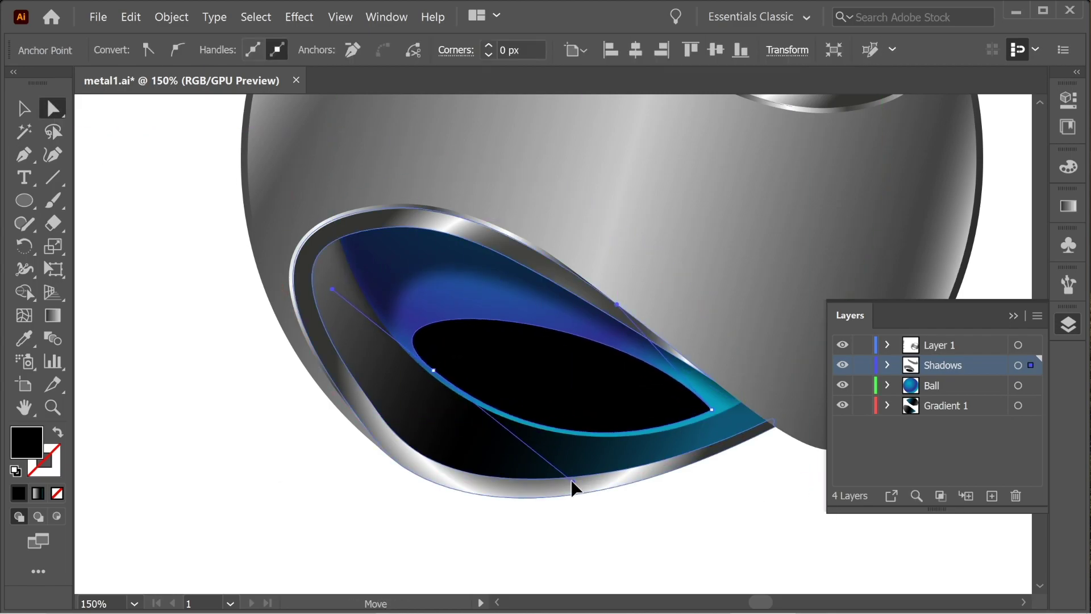
# - Duplicate the black highlight shape into the upper opening, turned about half a turn to follow the sphere, and deselect it
pyautogui.press('v')
pyautogui.click(424, 473)
pyautogui.moveTo(597, 401); pyautogui.dragTo(590, 182)
pyautogui.moveTo(589, 181); pyautogui.dragTo(474, 390)
pyautogui.moveTo(474, 390); pyautogui.dragTo(463, 235)
pyautogui.moveTo(586, 146); pyautogui.dragTo(274, 274)
pyautogui.moveTo(516, 229); pyautogui.dragTo(507, 238)
pyautogui.click(778, 200)
pyautogui.hotkey('ctrl', '-')
pyautogui.hotkey('ctrl', '-')
pyautogui.hotkey('ctrl', '-')
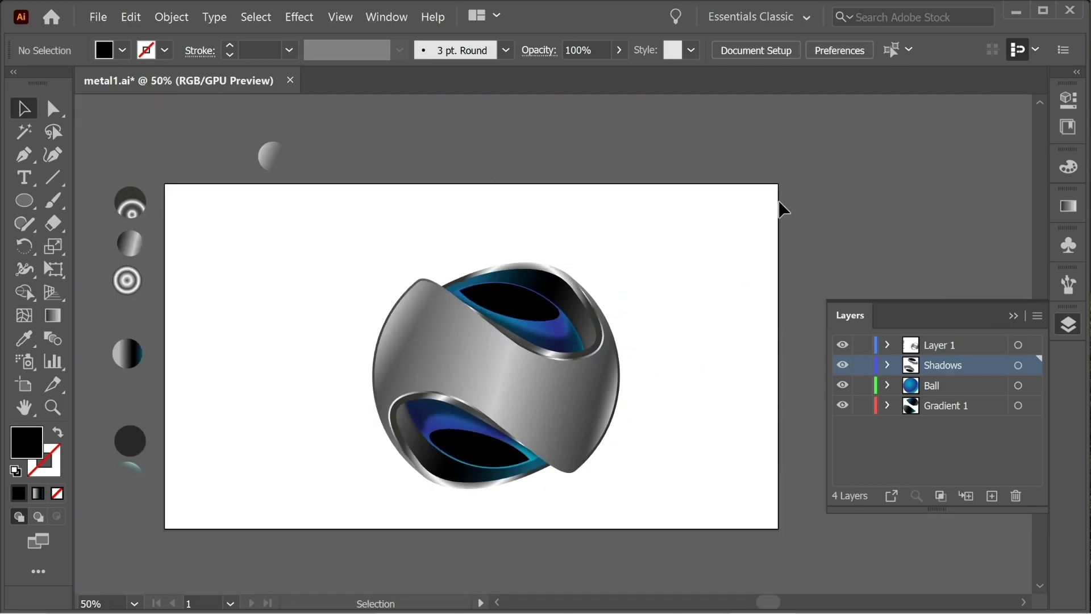
# - Move the transparent teal-to-white gradient circle above the artboard and inspect its gradient stops
pyautogui.moveTo(237, 422); pyautogui.dragTo(452, 180)
pyautogui.doubleClick(53, 316)
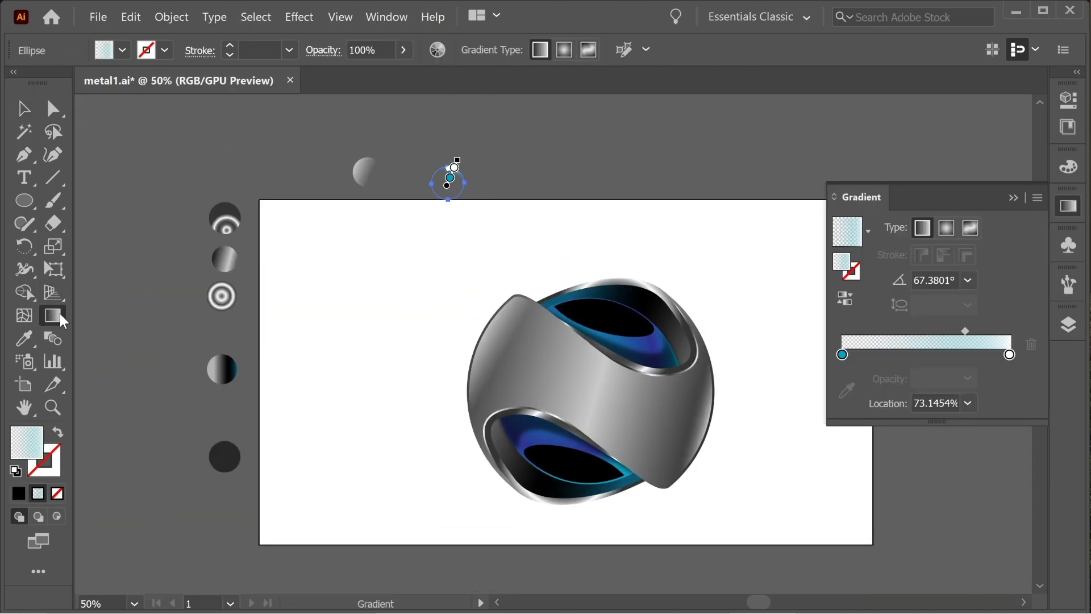
pyautogui.click(842, 355)
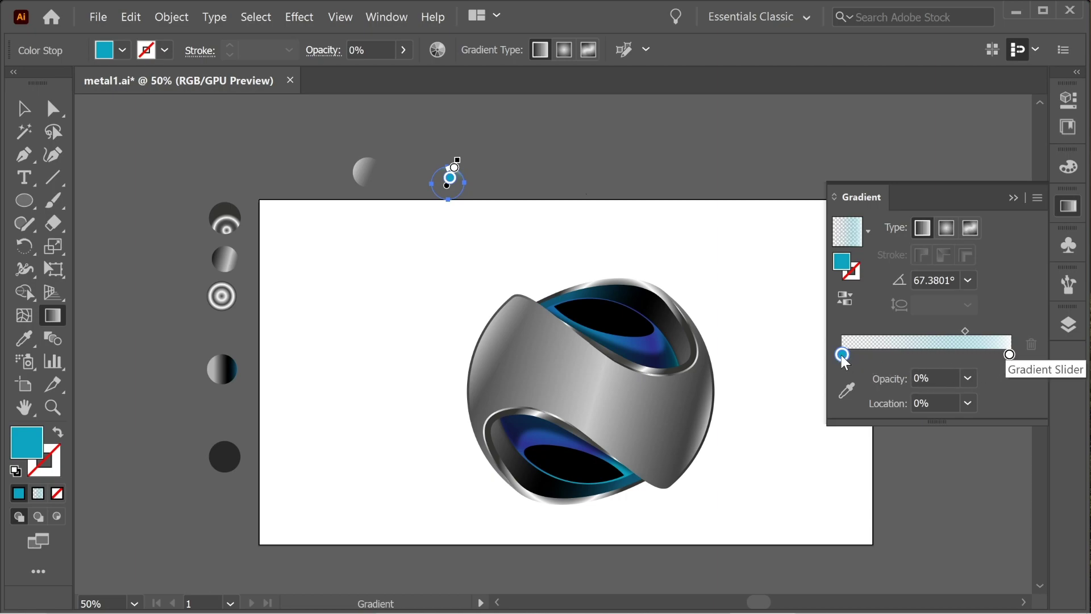
pyautogui.click(1010, 354)
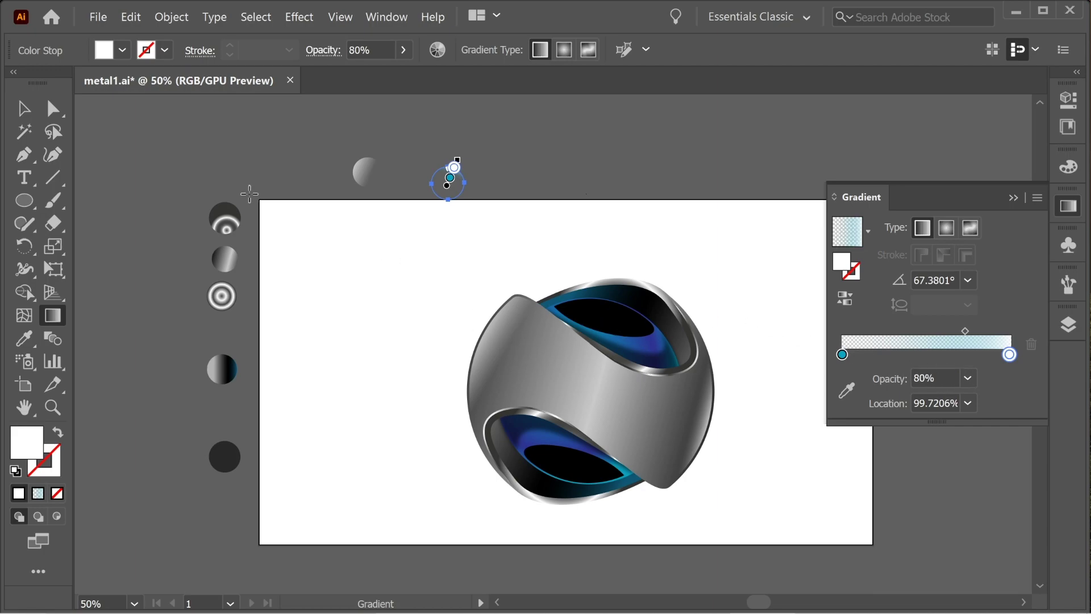
pyautogui.click(25, 109)
pyautogui.click(504, 329)
pyautogui.hotkey('ctrl', 'shift', 'a')
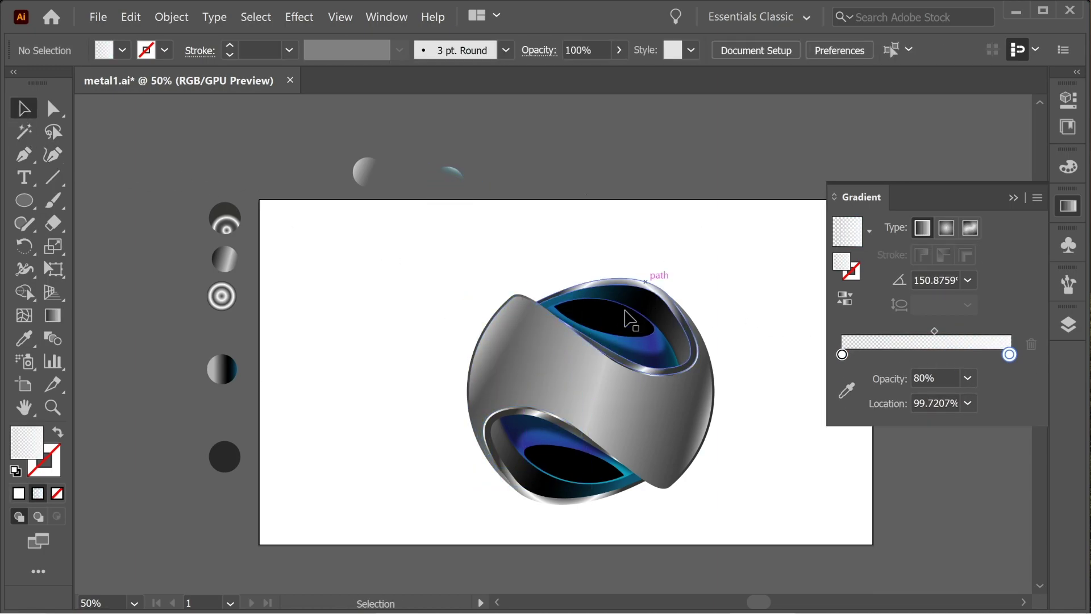
# - Copy the transparent teal-to-white gradient from the circle above the artboard onto both black highlight shapes with the Eyedropper
pyautogui.click(622, 317)
pyautogui.press('i')
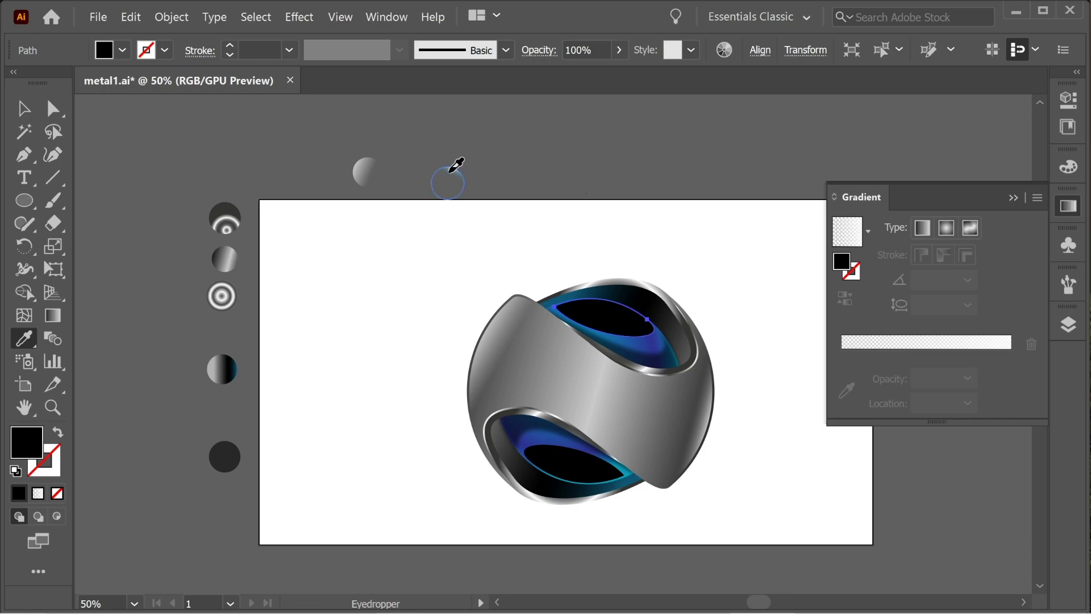
pyautogui.click(451, 171)
pyautogui.click(27, 111)
pyautogui.click(517, 422)
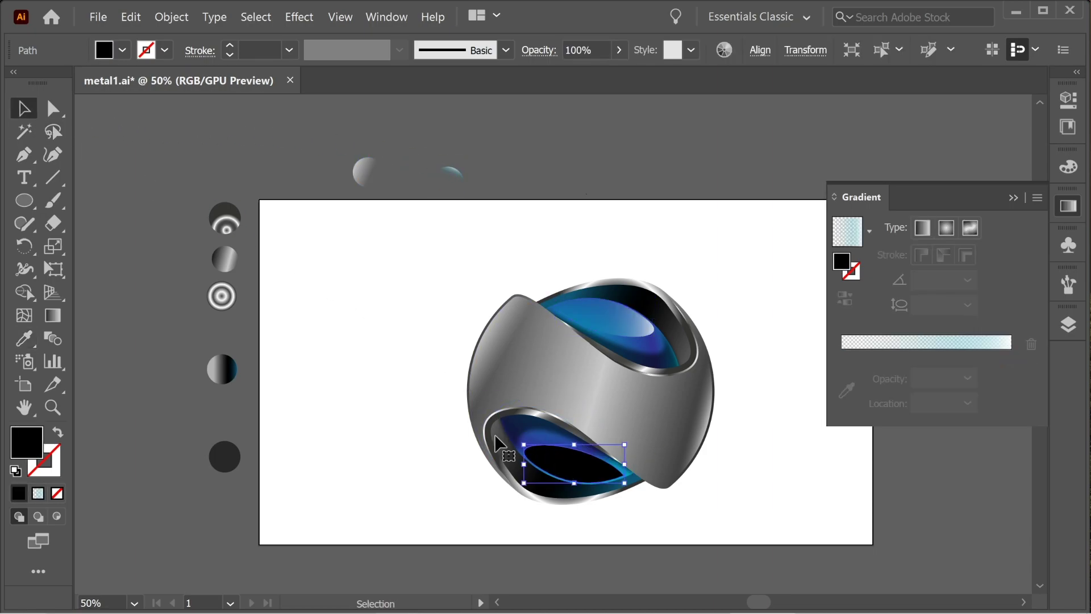
pyautogui.press('i')
pyautogui.click(449, 171)
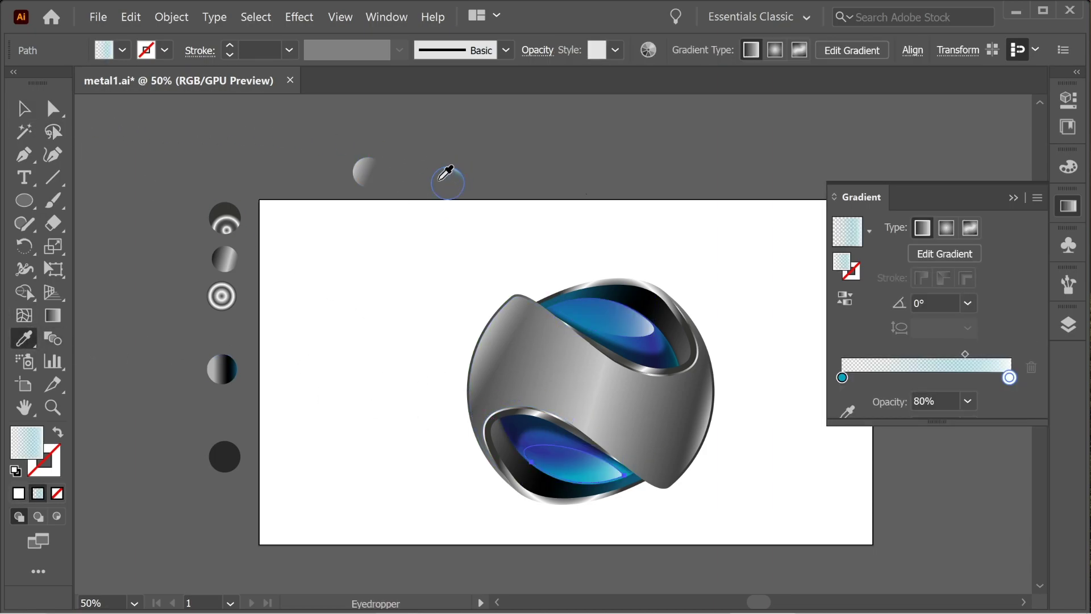
pyautogui.click(25, 112)
pyautogui.click(474, 155)
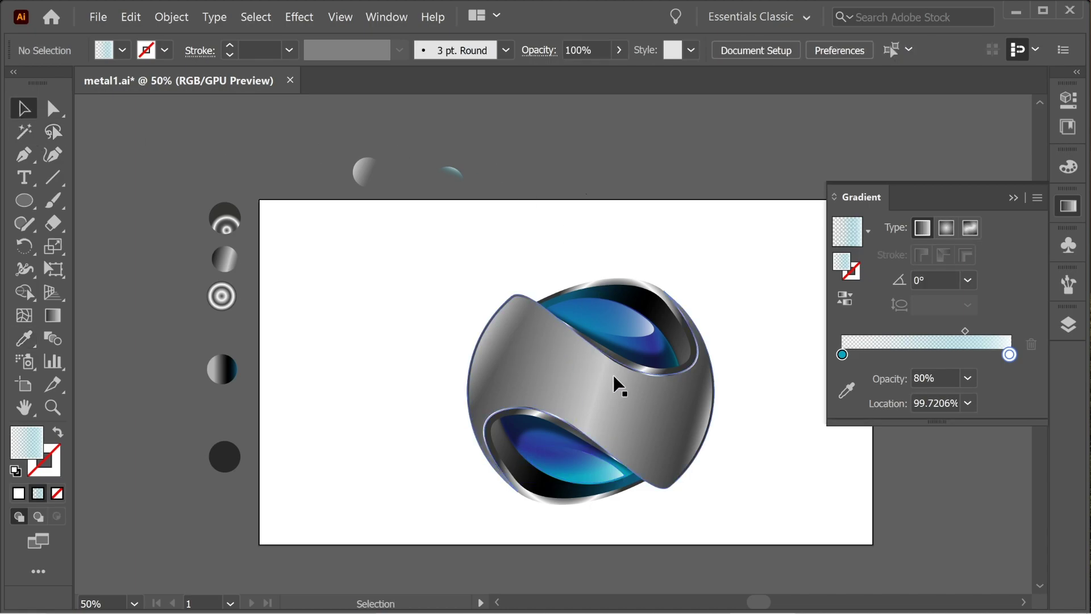
# - Redirect the upper highlight's gradient nearly vertically with the Gradient tool so its white end is at the top, and deselect it
pyautogui.click(624, 324)
pyautogui.click(53, 315)
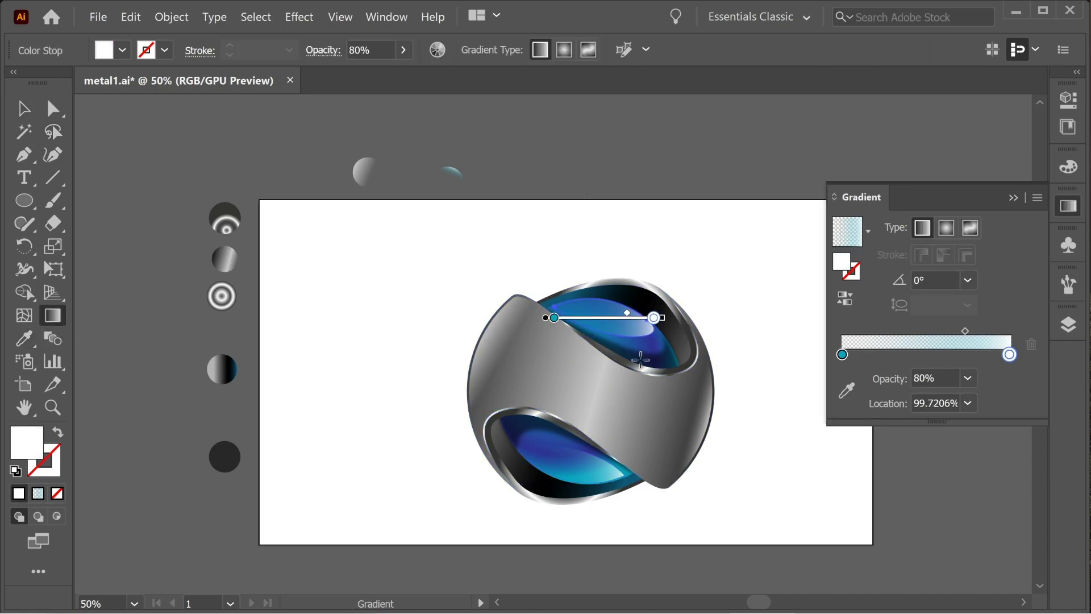
pyautogui.moveTo(614, 386)
pyautogui.mouseDown()
pyautogui.moveTo(616, 295)
pyautogui.moveTo(629, 291)
pyautogui.mouseUp()
pyautogui.moveTo(620, 356); pyautogui.dragTo(627, 301)
pyautogui.press('v')
pyautogui.click(545, 250)
# - Redirect the lower highlight's gradient nearly vertically with the Gradient tool so its white end is at the bottom, and deselect it
pyautogui.click(571, 459)
pyautogui.press('g')
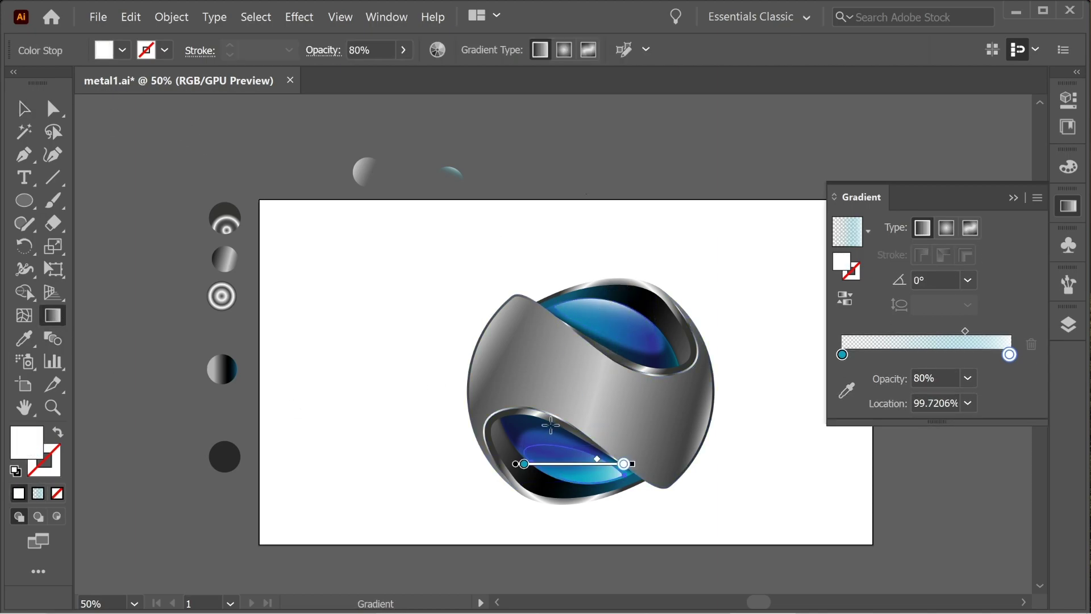
pyautogui.moveTo(559, 419); pyautogui.dragTo(581, 481)
pyautogui.moveTo(581, 442); pyautogui.dragTo(581, 480)
pyautogui.click(23, 108)
pyautogui.click(139, 139)
pyautogui.click(514, 278)
pyautogui.moveTo(590, 352); pyautogui.dragTo(550, 266)
pyautogui.click(53, 315)
pyautogui.press('v')
pyautogui.click(744, 280)
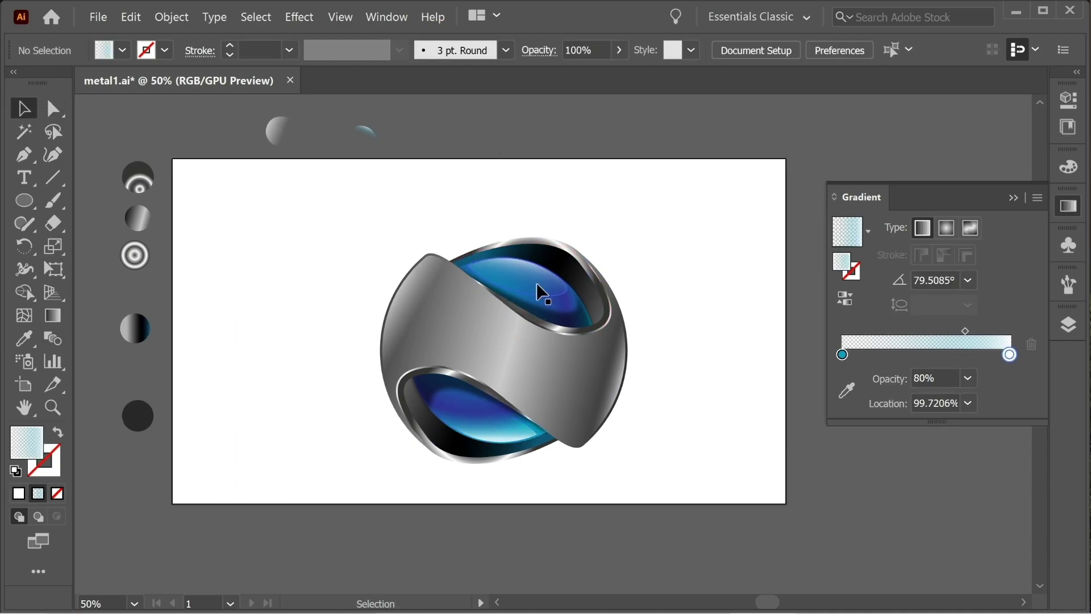
pyautogui.click(538, 285)
pyautogui.click(52, 315)
pyautogui.click(24, 109)
pyautogui.click(770, 217)
# - Angle the transparent white gradient of the metal band's left highlight towards its upper-left edge, at about 145°, with the Gradient tool
pyautogui.click(449, 318)
pyautogui.click(53, 315)
pyautogui.moveTo(445, 315); pyautogui.dragTo(372, 276)
pyautogui.moveTo(477, 348)
pyautogui.mouseDown()
pyautogui.moveTo(403, 284)
pyautogui.moveTo(397, 254)
pyautogui.moveTo(365, 301)
pyautogui.moveTo(418, 302)
pyautogui.moveTo(381, 273)
pyautogui.mouseUp()
pyautogui.press('v')
pyautogui.click(689, 307)
pyautogui.click(449, 304)
pyautogui.click(52, 315)
pyautogui.click(24, 110)
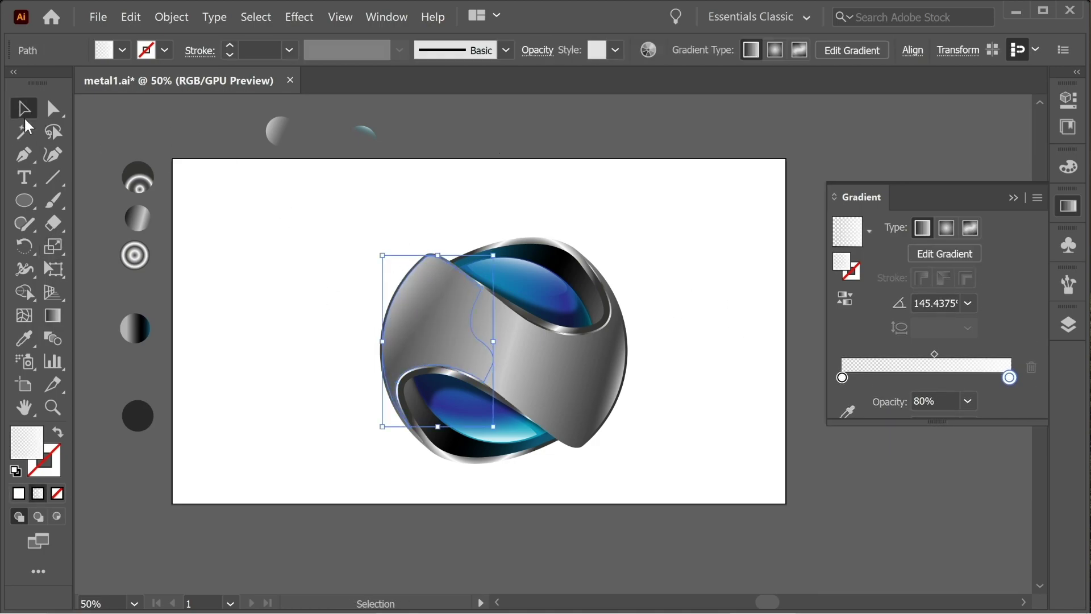
# - Adjust the dark radial gradient of the inner backing with the Gradient tool, and deselect it
pyautogui.click(693, 288)
pyautogui.press('space')
pyautogui.moveTo(693, 288); pyautogui.dragTo(737, 270)
pyautogui.click(477, 296)
pyautogui.click(53, 316)
pyautogui.moveTo(427, 255)
pyautogui.mouseDown()
pyautogui.moveTo(419, 263)
pyautogui.moveTo(446, 313)
pyautogui.mouseUp()
pyautogui.click(23, 109)
pyautogui.click(762, 301)
pyautogui.moveTo(761, 302); pyautogui.dragTo(726, 285)
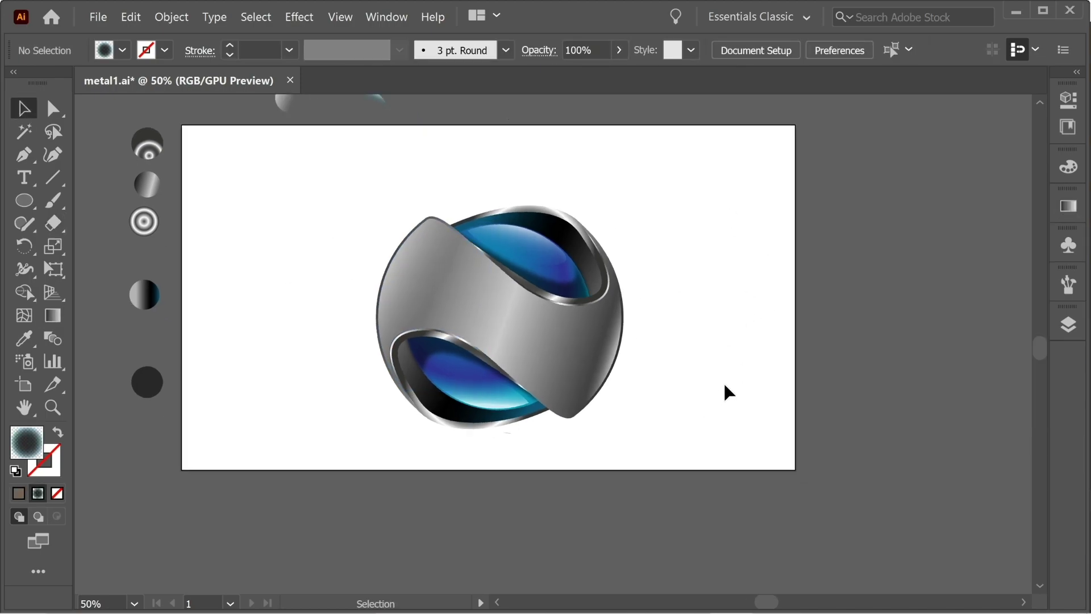
# - Redirect the upper rim's radial gradient diagonally from the opening's upper-left corner to its lower-right end, and deselect it
pyautogui.click(574, 224)
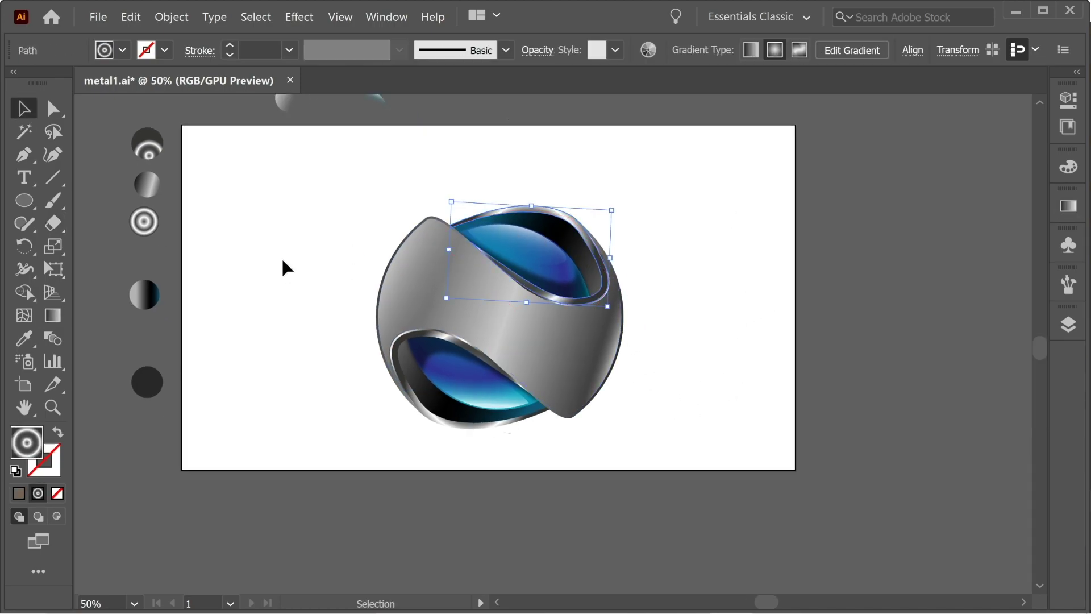
pyautogui.click(51, 315)
pyautogui.moveTo(487, 226); pyautogui.dragTo(598, 298)
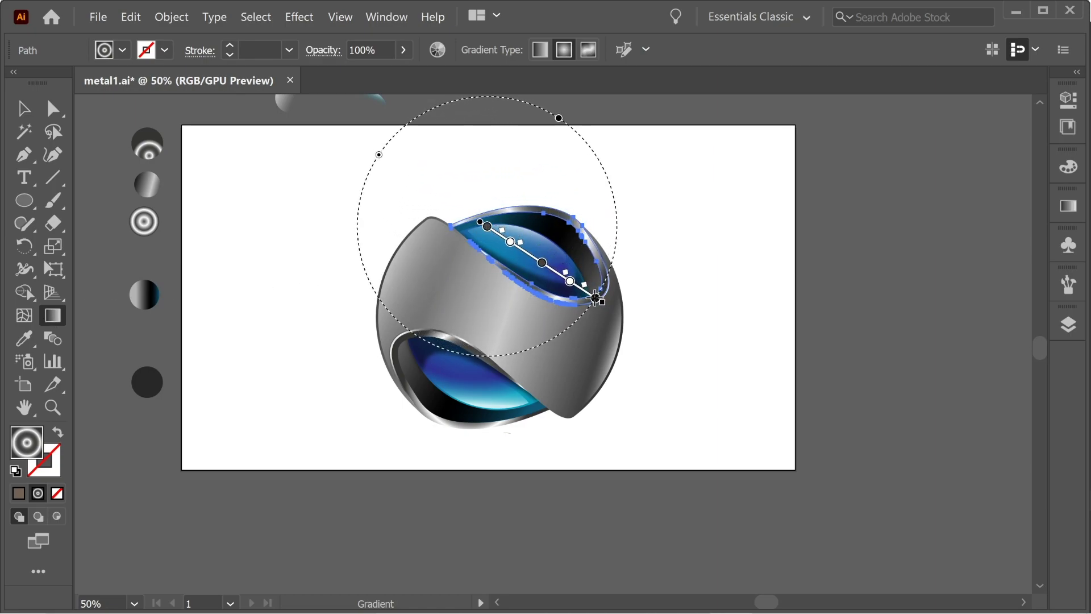
pyautogui.press('v')
pyautogui.click(629, 197)
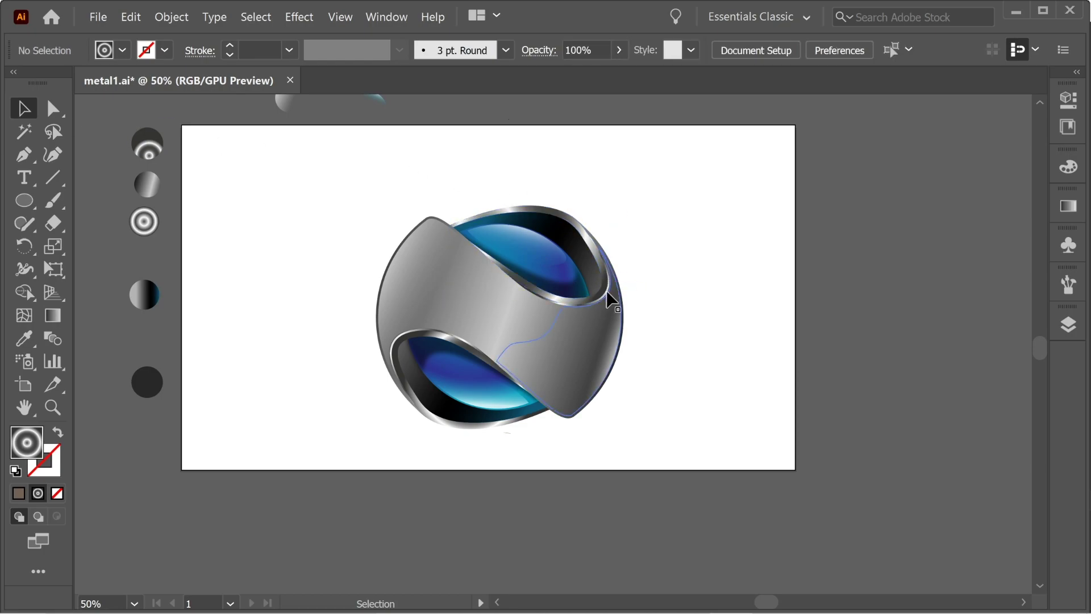
# - Redirect the lower outer rim's radial gradient diagonally towards the emblem's left edge with the Gradient tool, and deselect it
pyautogui.click(410, 339)
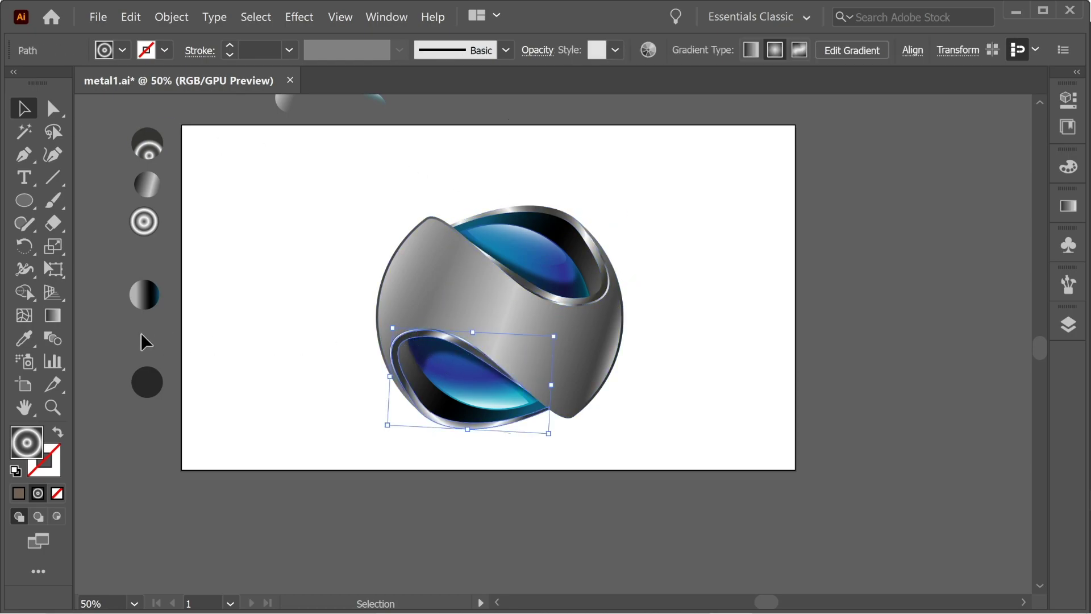
pyautogui.click(52, 315)
pyautogui.moveTo(432, 388); pyautogui.dragTo(390, 353)
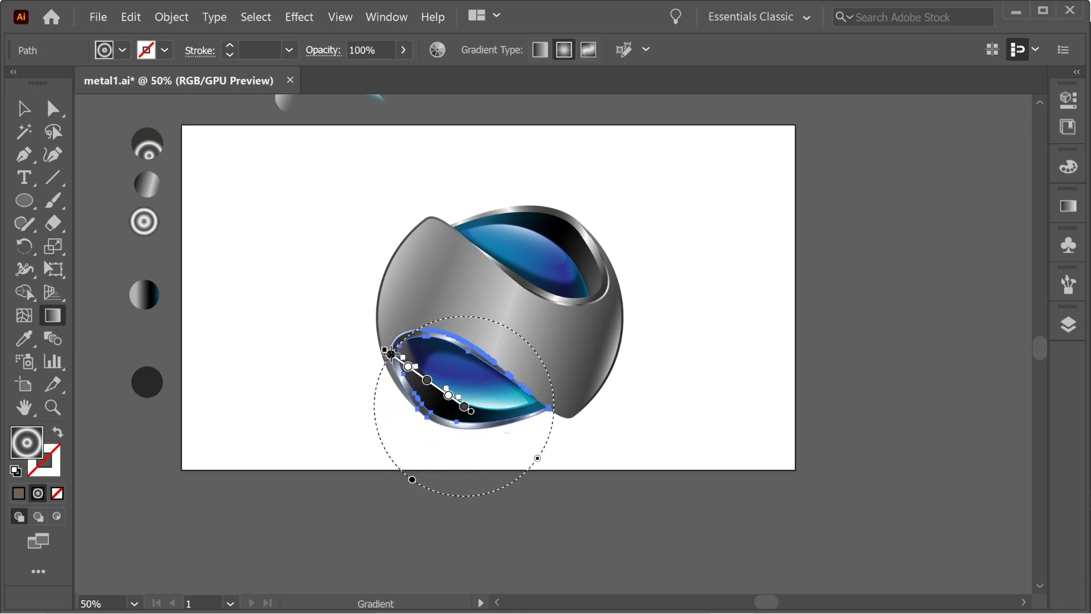
pyautogui.click(24, 108)
pyautogui.click(199, 145)
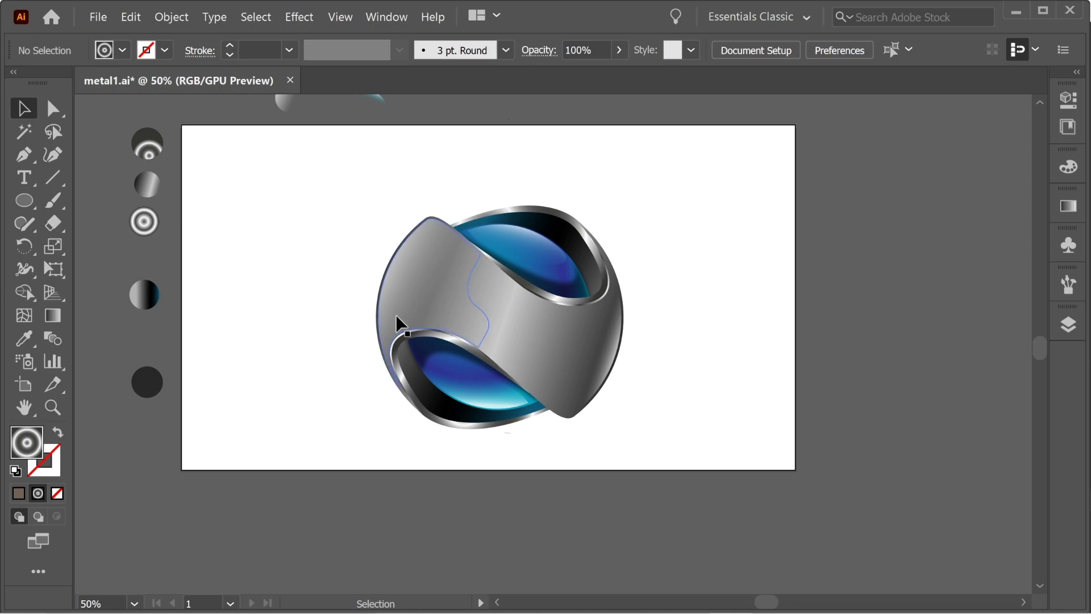
# - Redirect the radial gradient of the thin border above the lower opening leftwards and slightly upwards, and deselect it
pyautogui.click(480, 350)
pyautogui.click(53, 315)
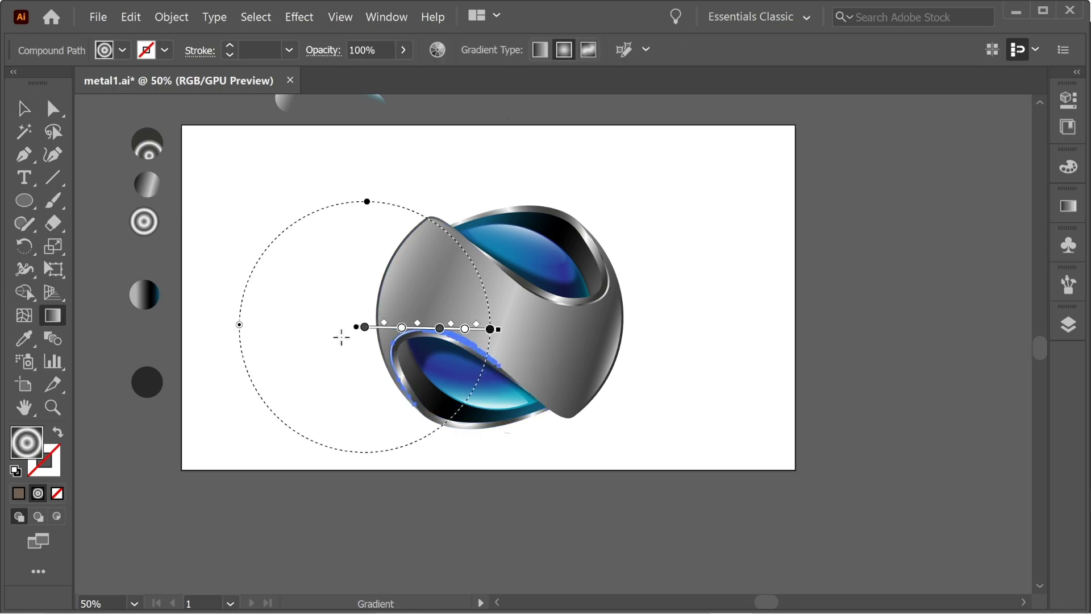
pyautogui.moveTo(487, 364); pyautogui.dragTo(378, 349)
pyautogui.click(24, 108)
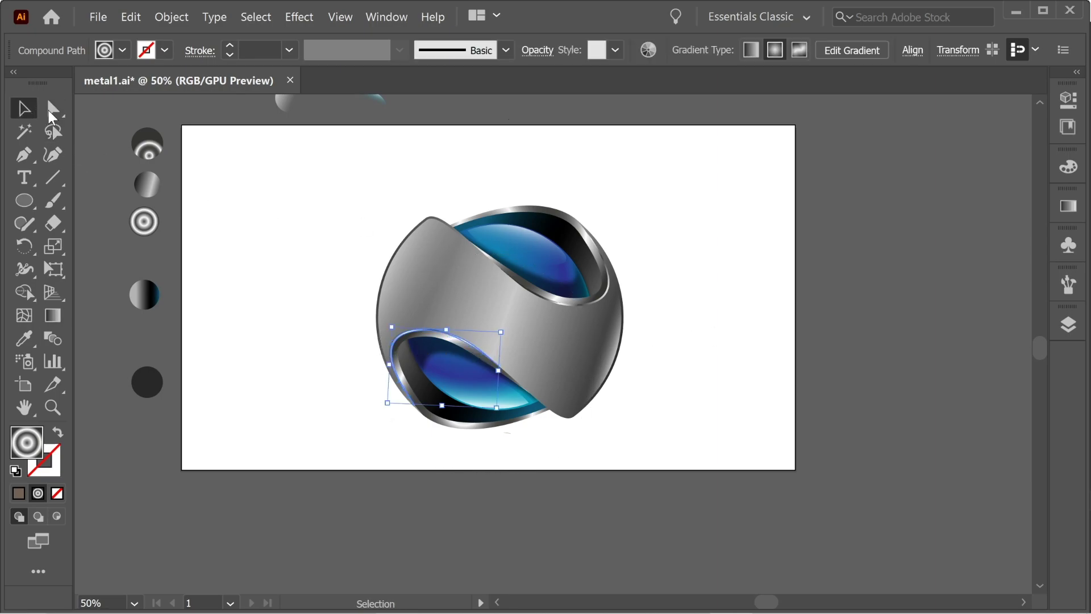
pyautogui.click(259, 165)
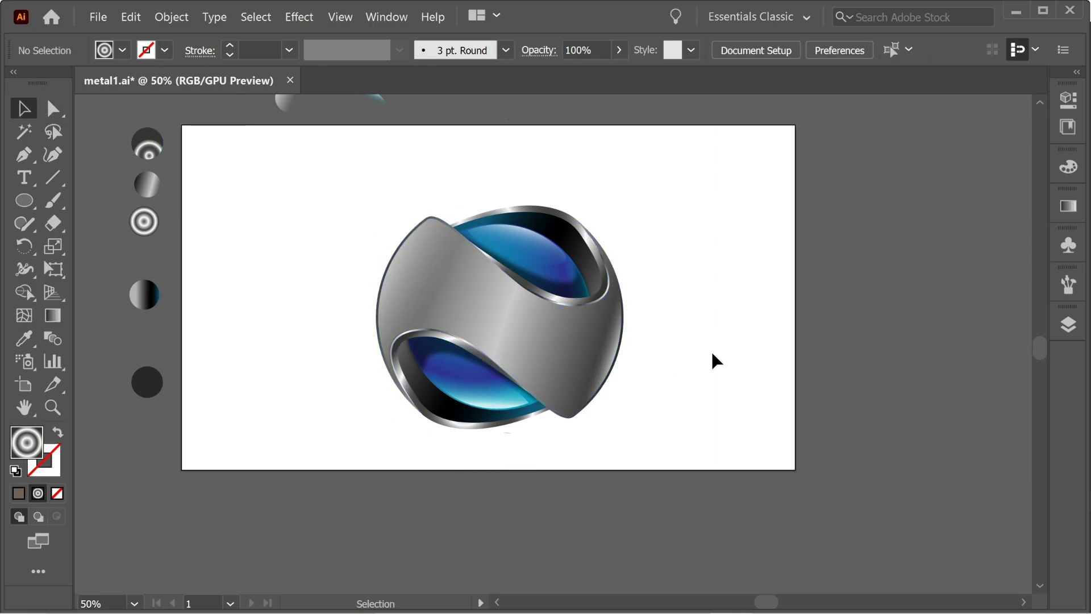
# - Lock the upper highlight and apply a light-blue Outer Glow to the blue sphere in Screen mode, with 46% opacity and 27 px blur
pyautogui.click(489, 232)
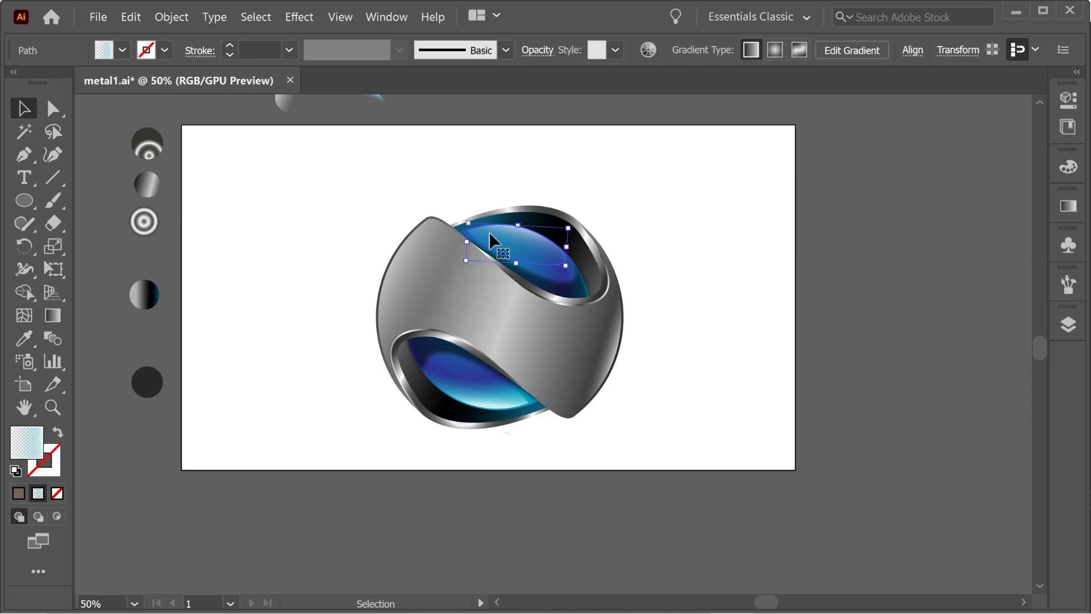
pyautogui.hotkey('ctrl', '2')
pyautogui.click(503, 237)
pyautogui.click(290, 22)
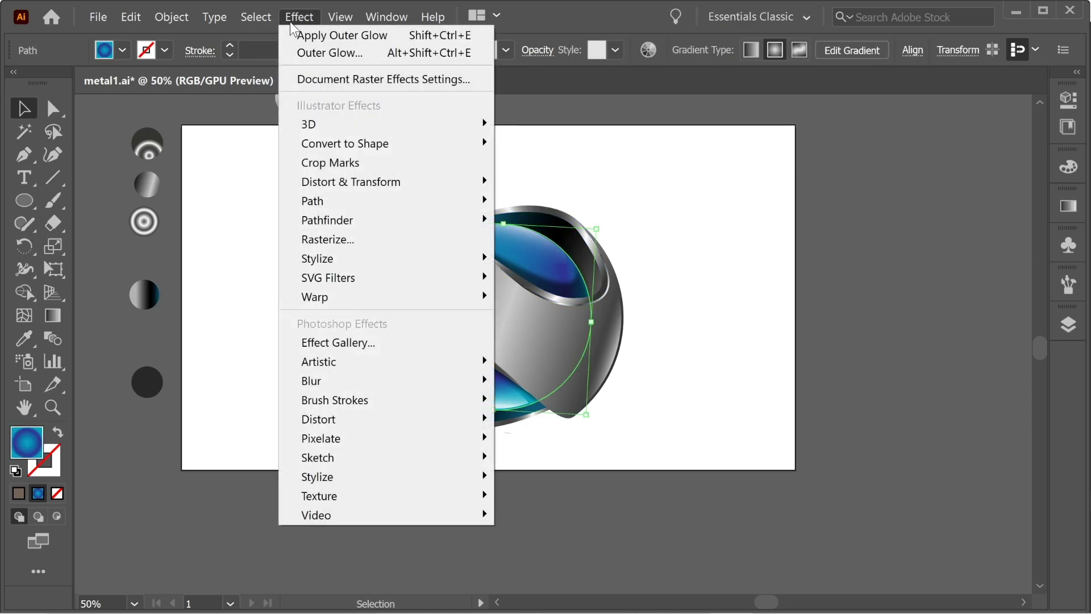
pyautogui.moveTo(343, 269)
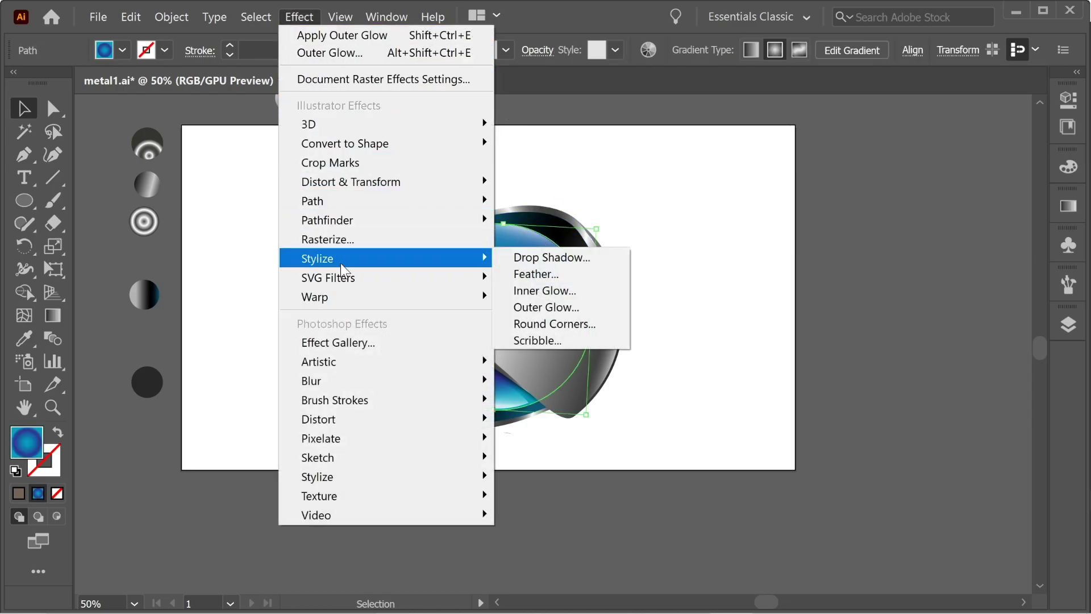
pyautogui.click(568, 307)
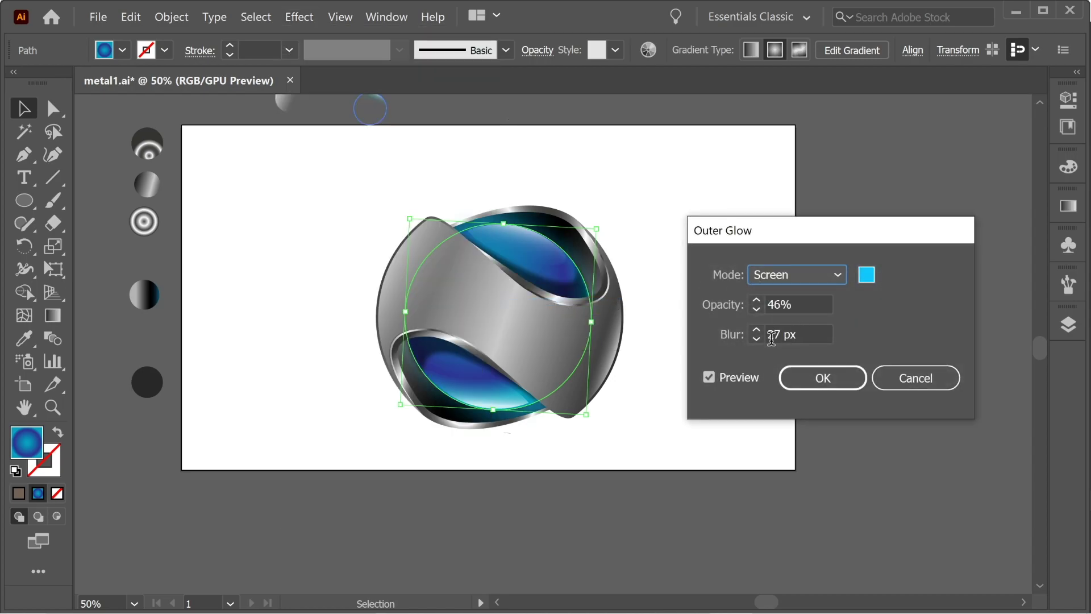
pyautogui.click(813, 381)
pyautogui.click(295, 178)
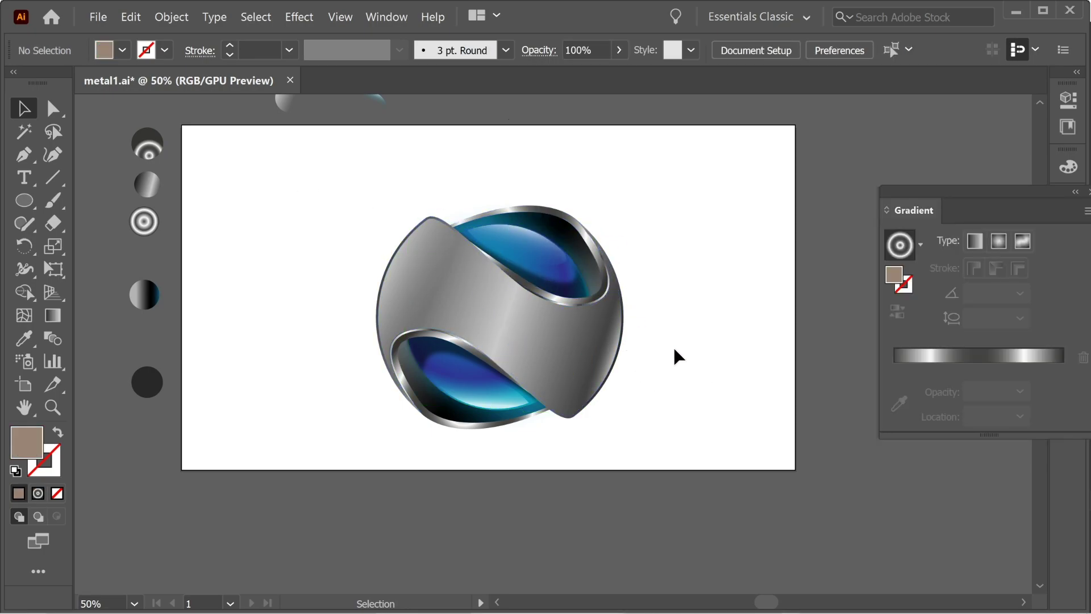
# - Select the whole emblem, rotate it about 65° clockwise, and deselect it
pyautogui.moveTo(652, 437); pyautogui.dragTo(322, 202)
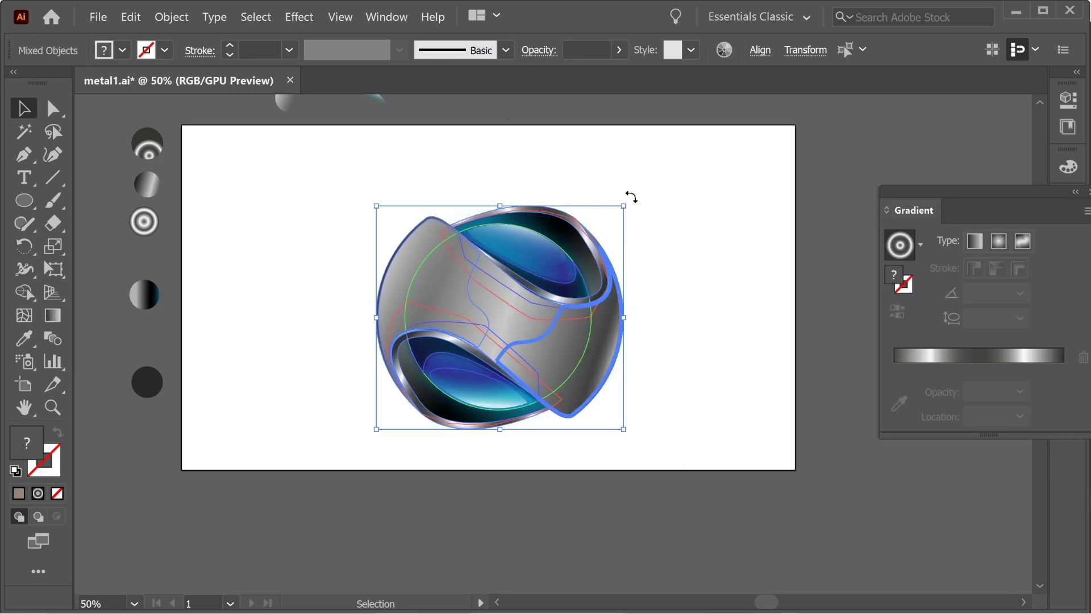
pyautogui.moveTo(631, 196); pyautogui.dragTo(706, 402)
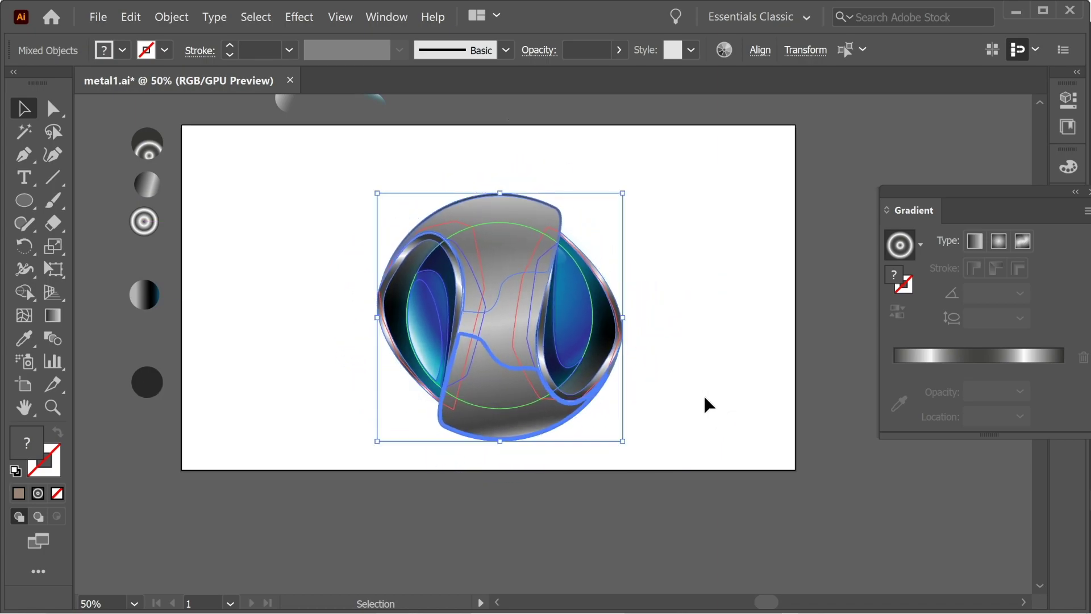
pyautogui.click(733, 383)
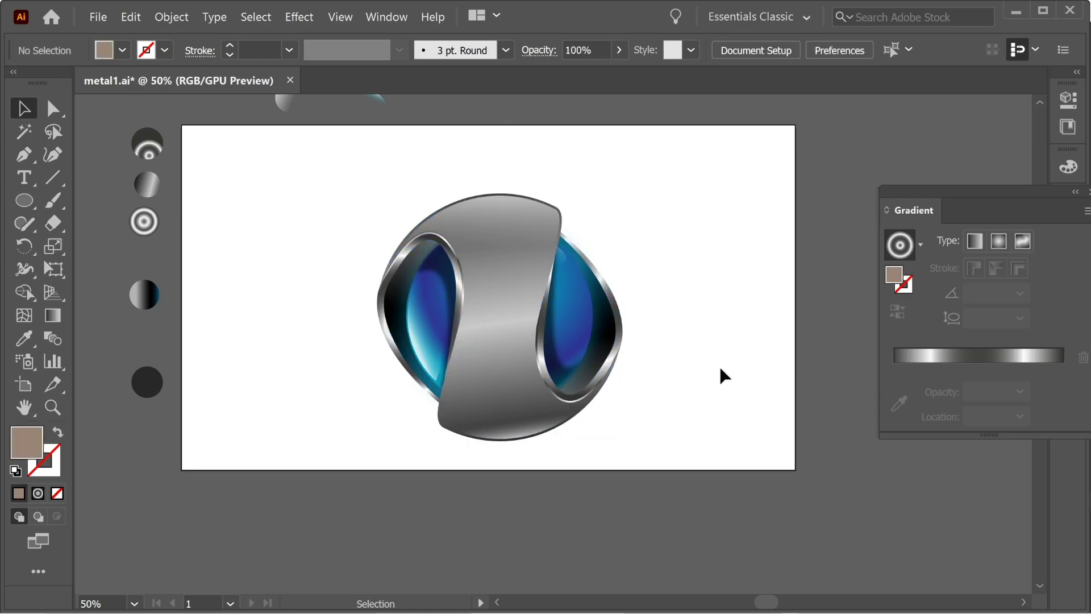